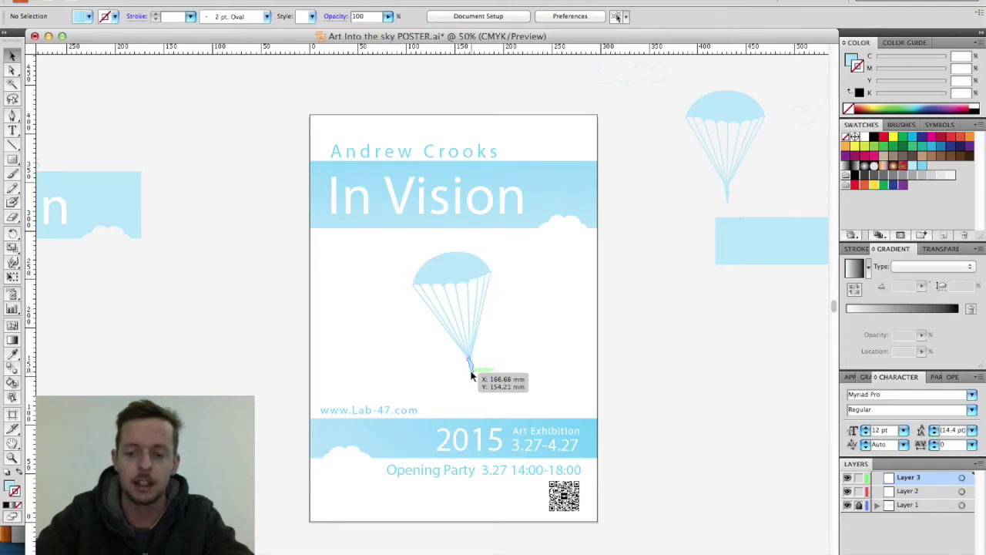
key("super+equal")
key("super+equal")
key("super+equal")
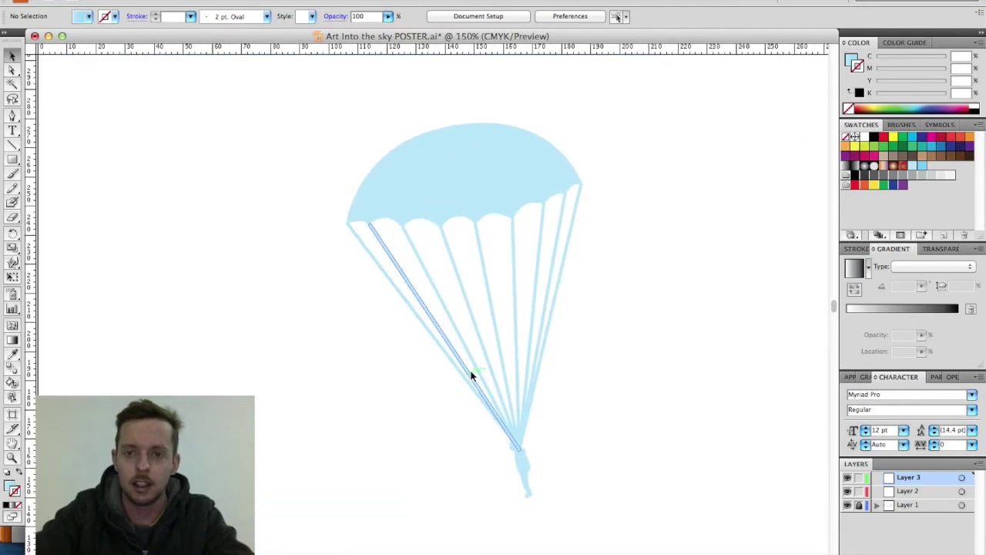
scroll(473, 376, "right", 3)
scroll(473, 375, "down", 2)
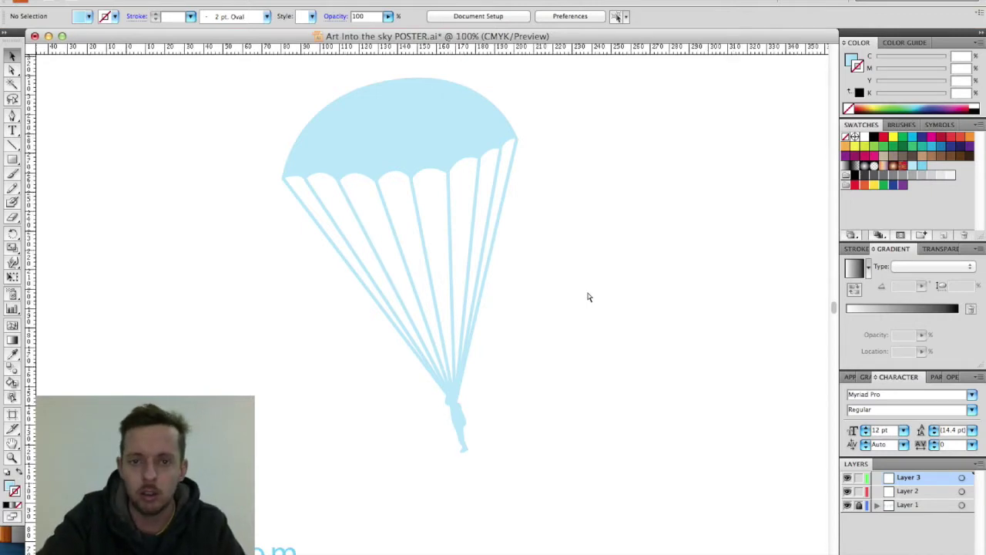
key("super+minus")
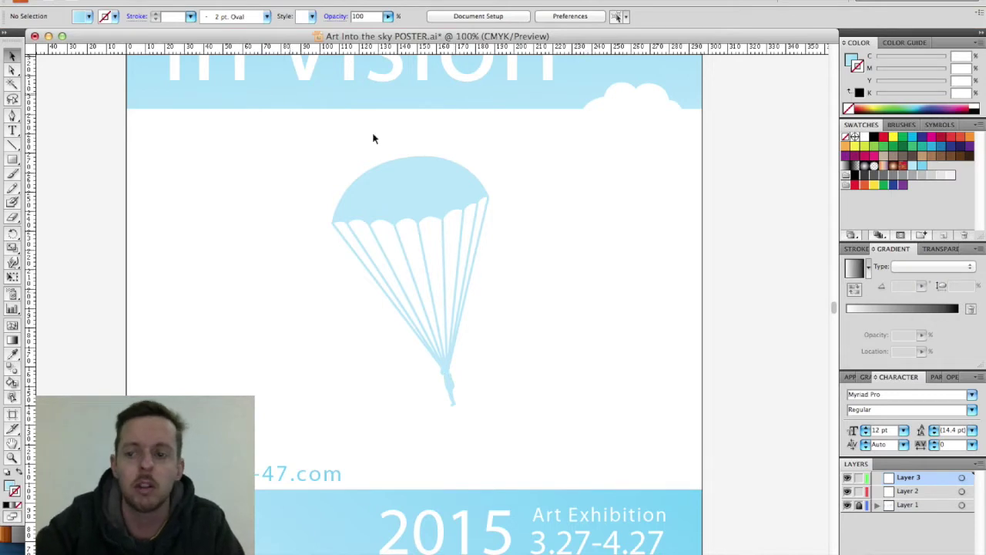
Step: Hide Layer 1 and place parachute crop.jpg from the Desktop on Layer 2 as a linked image
left_click(848, 506)
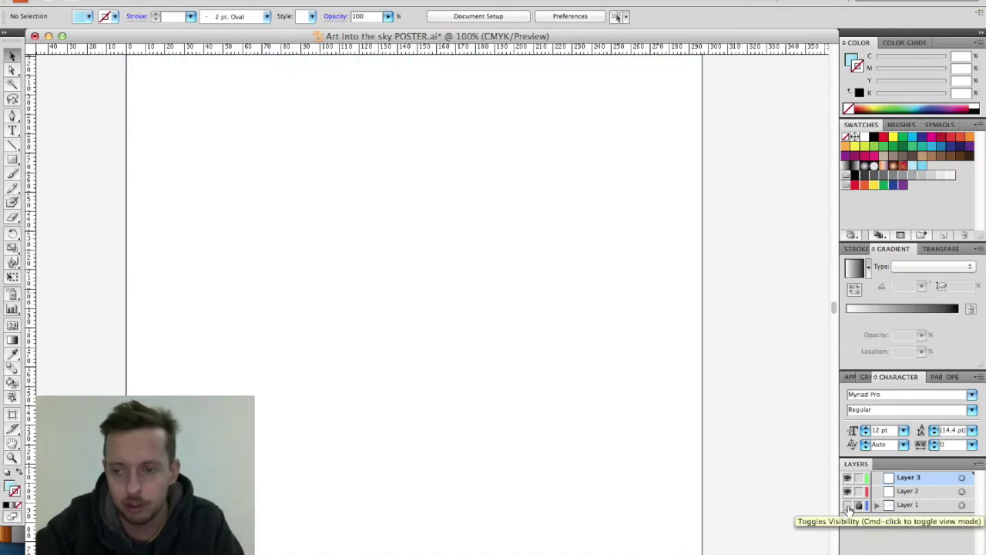
left_click(909, 492)
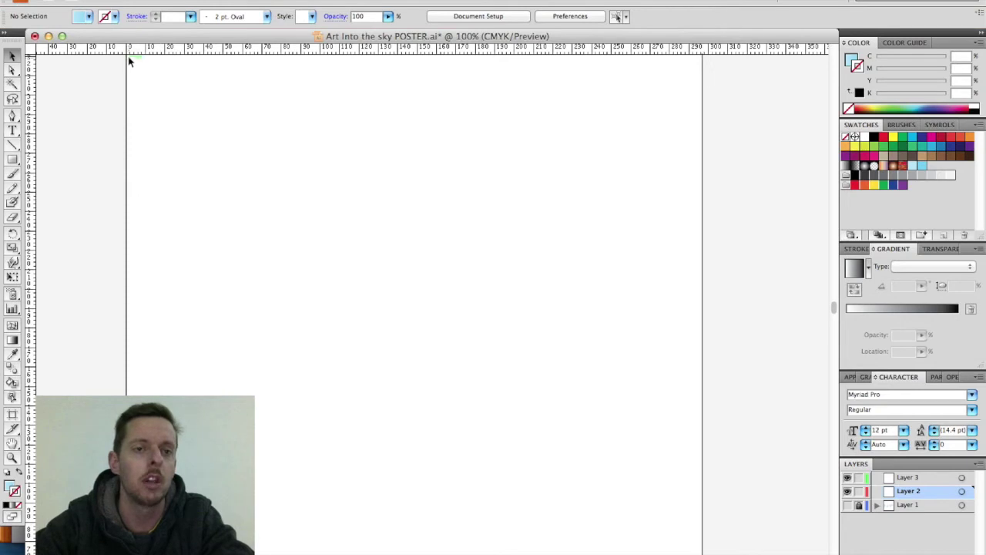
left_click(115, 0)
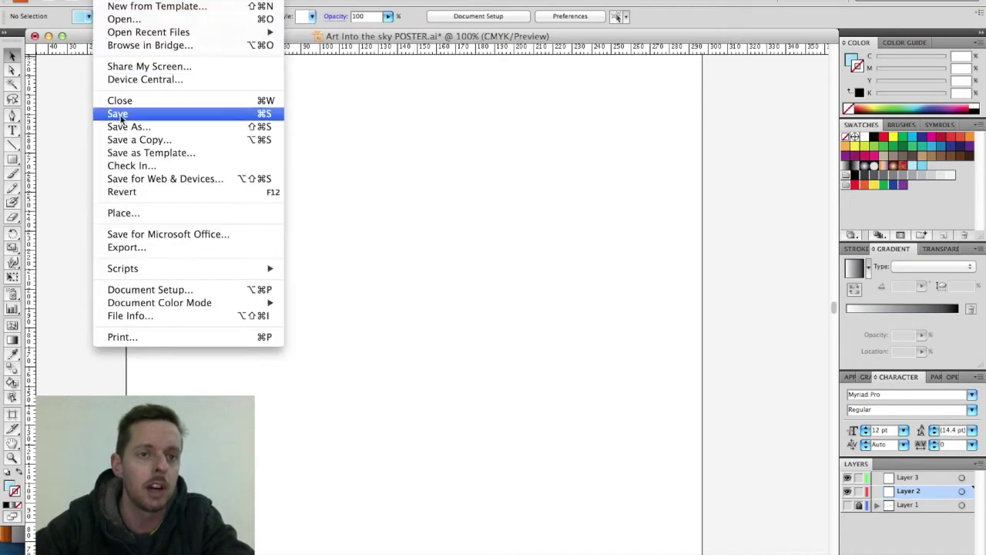
left_click(122, 214)
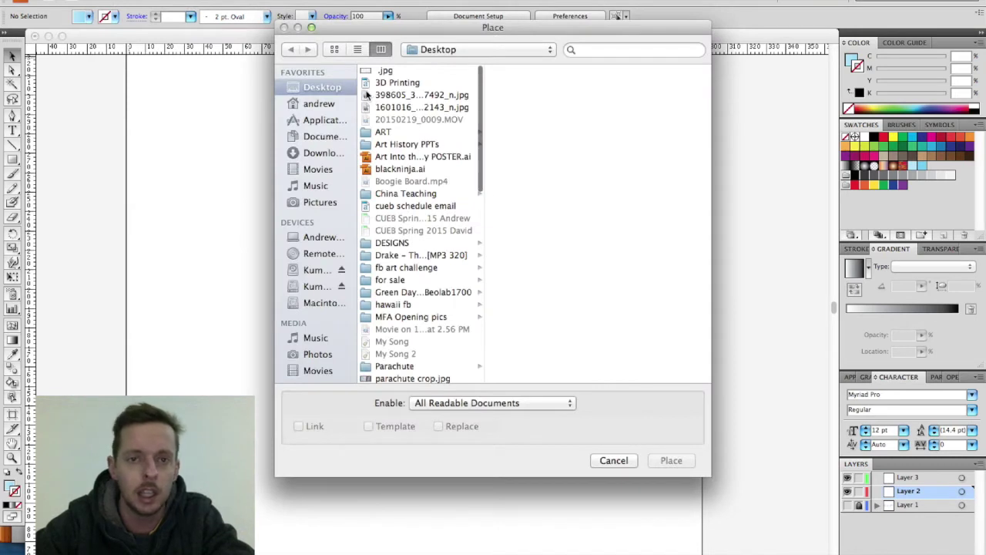
scroll(407, 138, "down", 3)
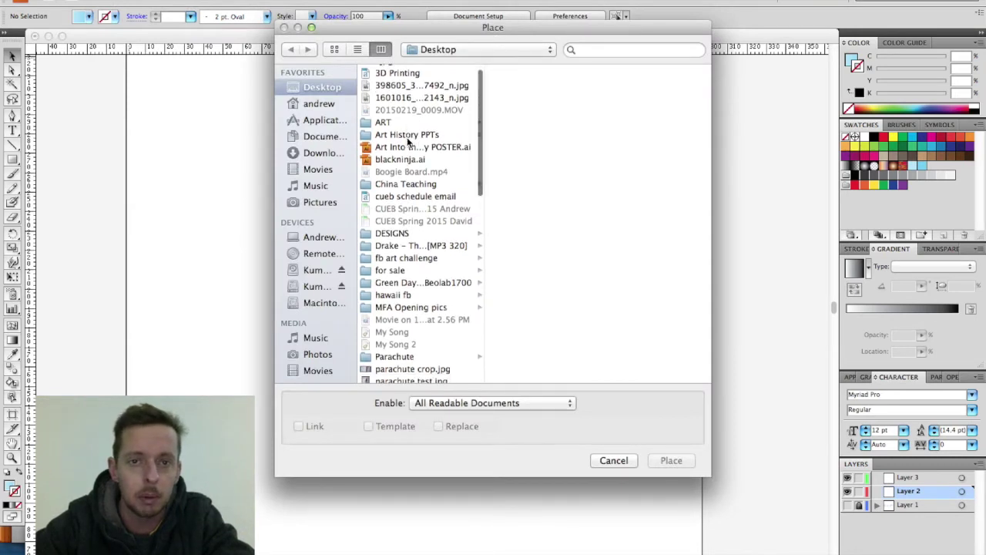
scroll(407, 137, "down", 3)
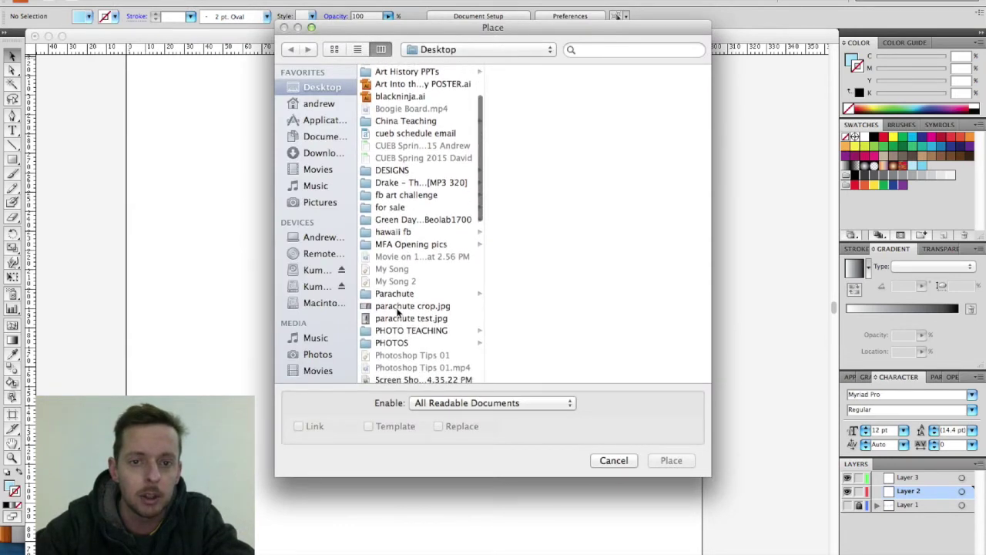
left_click(393, 307)
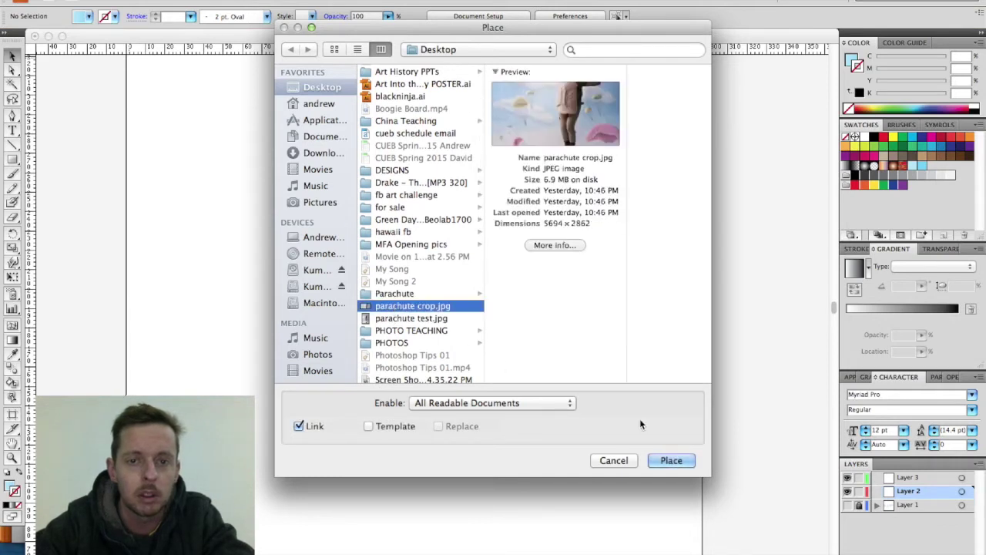
left_click(668, 461)
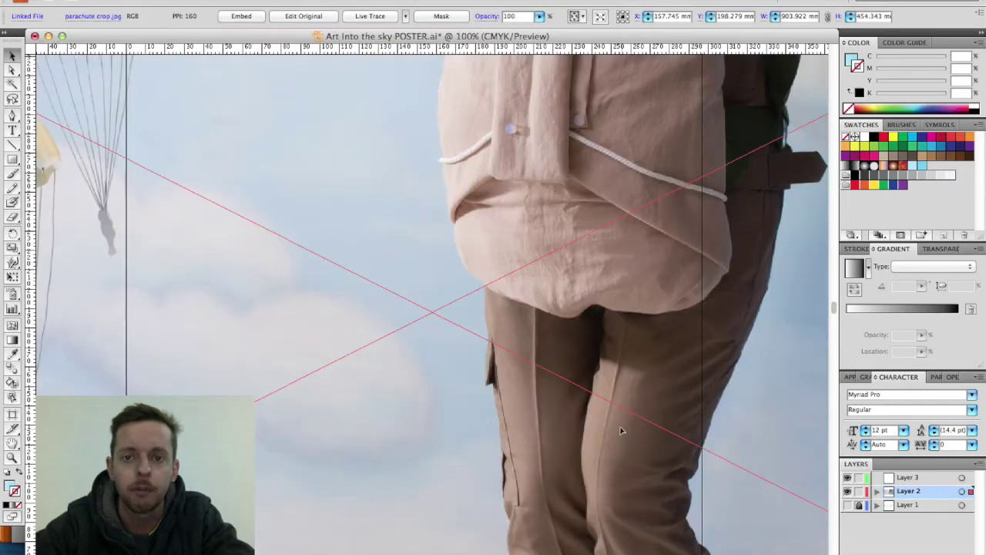
Step: Move the placed image until the large yellow parachute lies in the middle of the artboard, and activate the Pen tool
left_click_drag(419, 211, 595, 263)
left_click_drag(427, 192, 655, 204)
left_click_drag(508, 190, 614, 163)
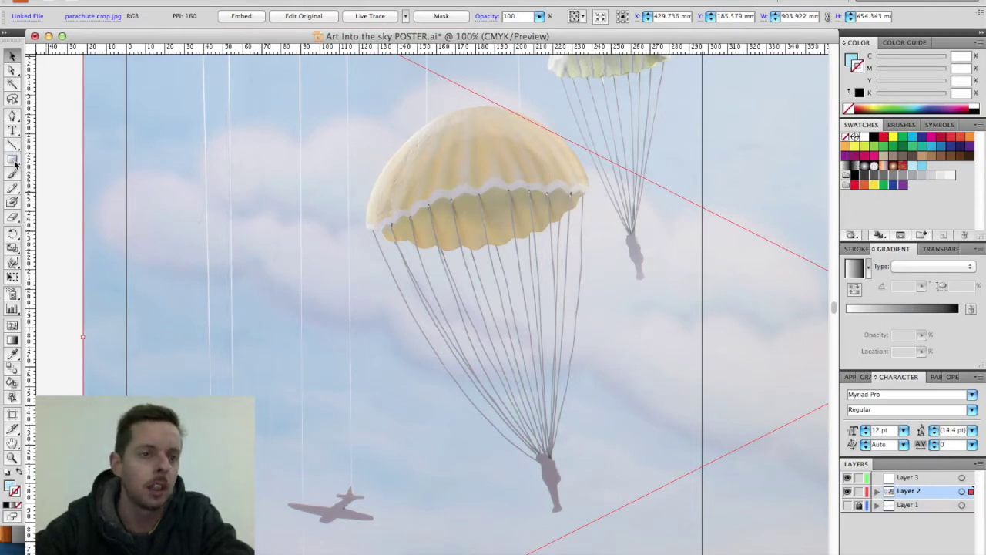
left_click_drag(11, 118, 31, 118)
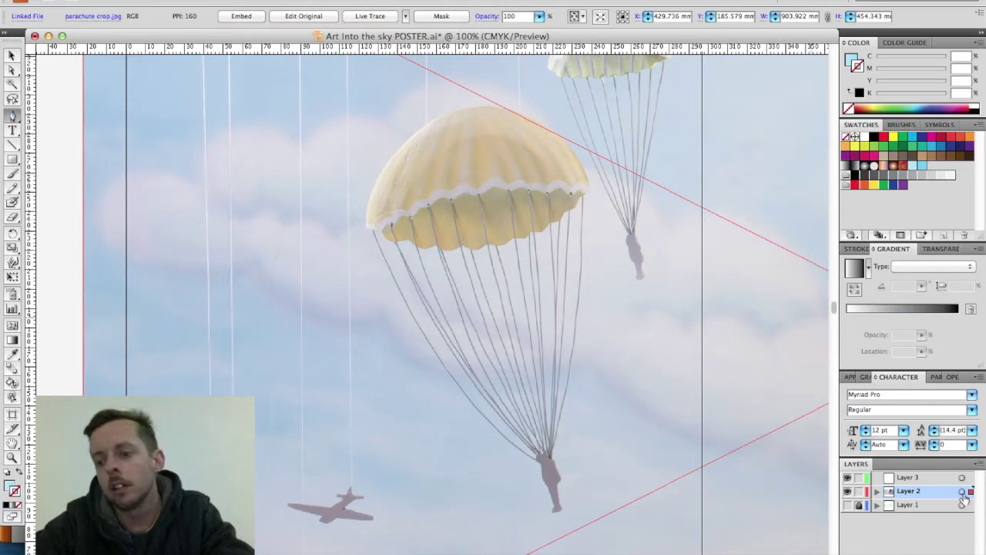
Step: Rename Layer 2 as Pic, lock it and make Layer 3 the active layer
double_click(906, 495)
type("Pa")
key("Return")
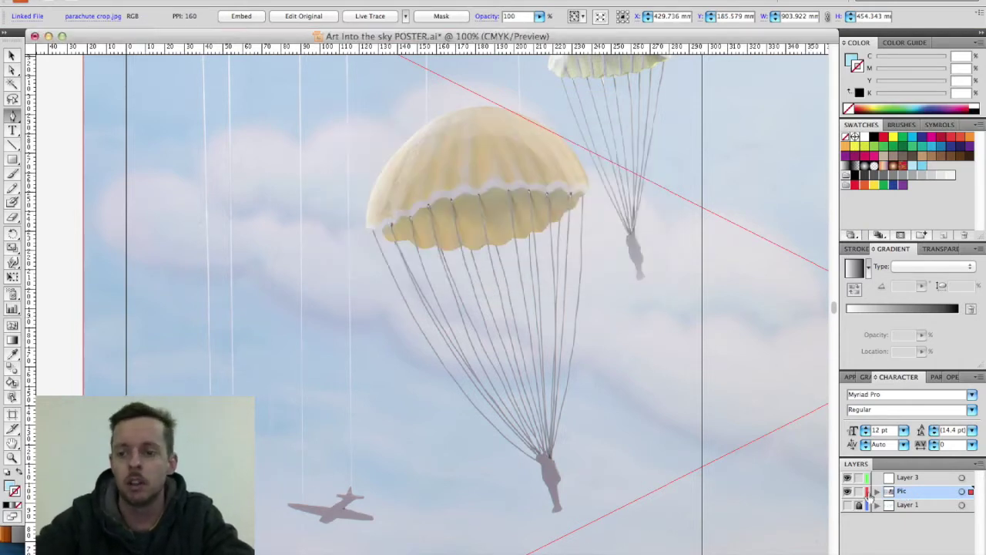
left_click(859, 492)
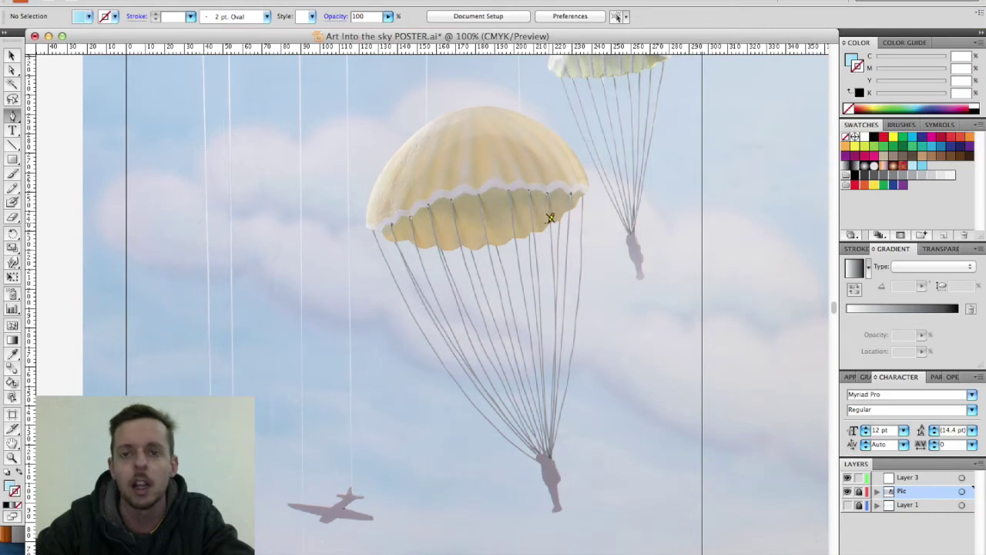
left_click(902, 478)
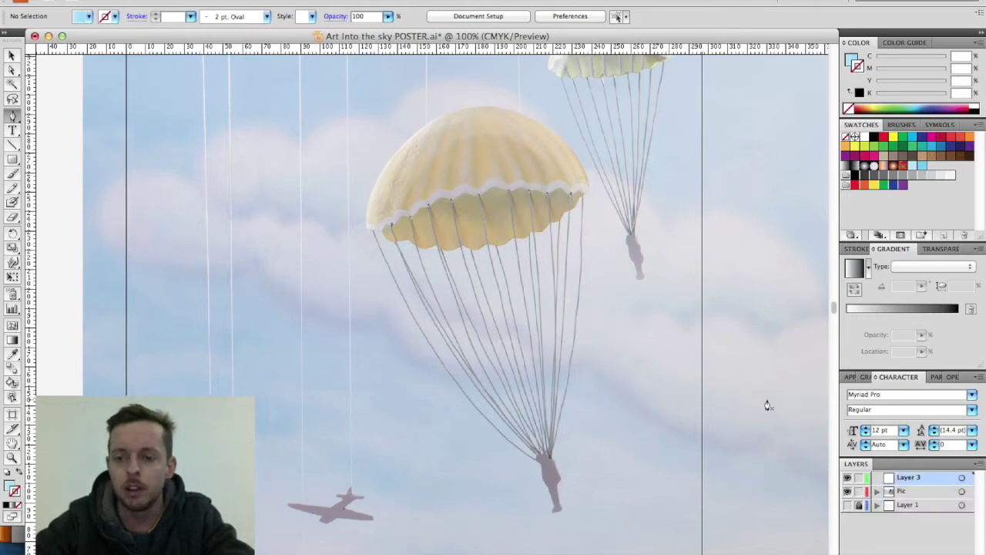
Step: Try adding a layer above Pic, and try moving the placed image to Layer 3 and back to Pic
key("v")
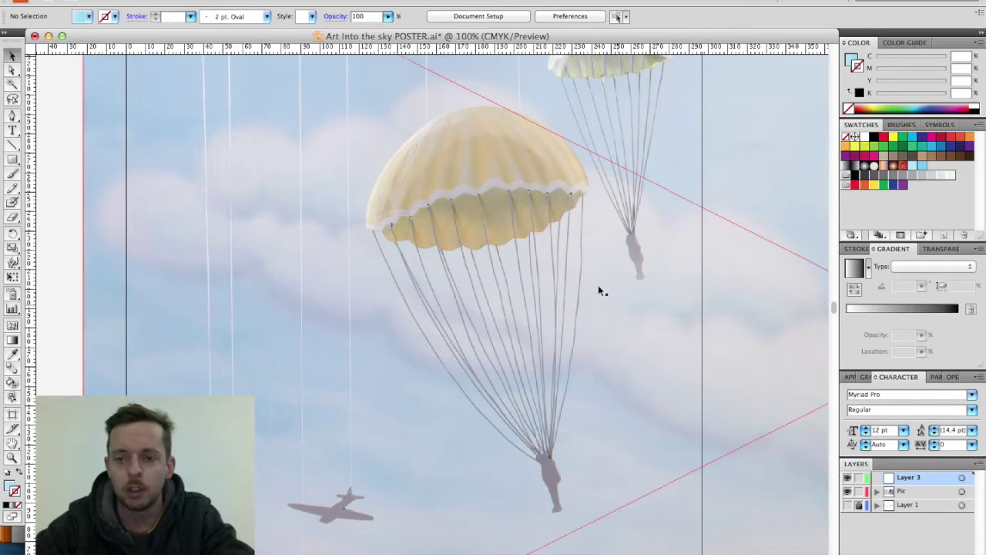
left_click(575, 260)
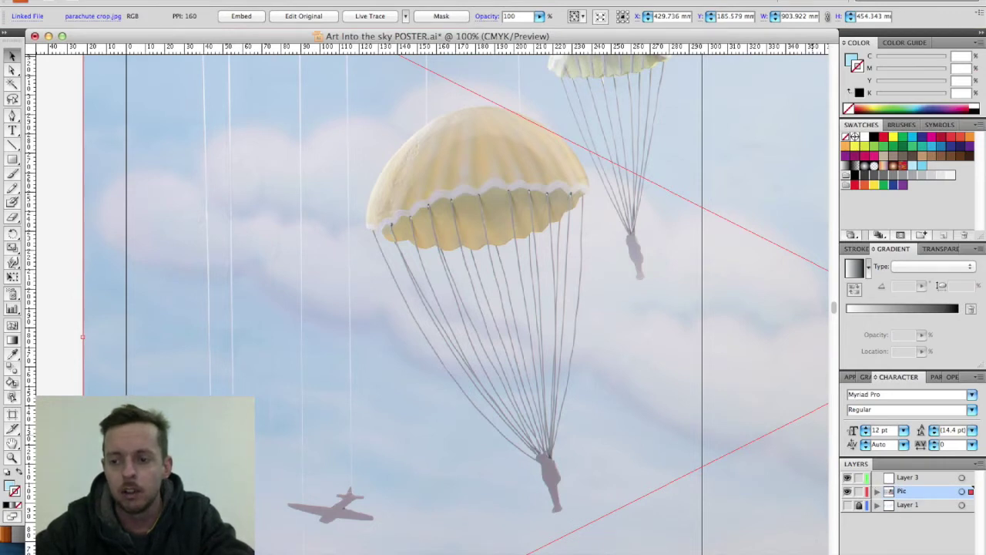
left_click(940, 552)
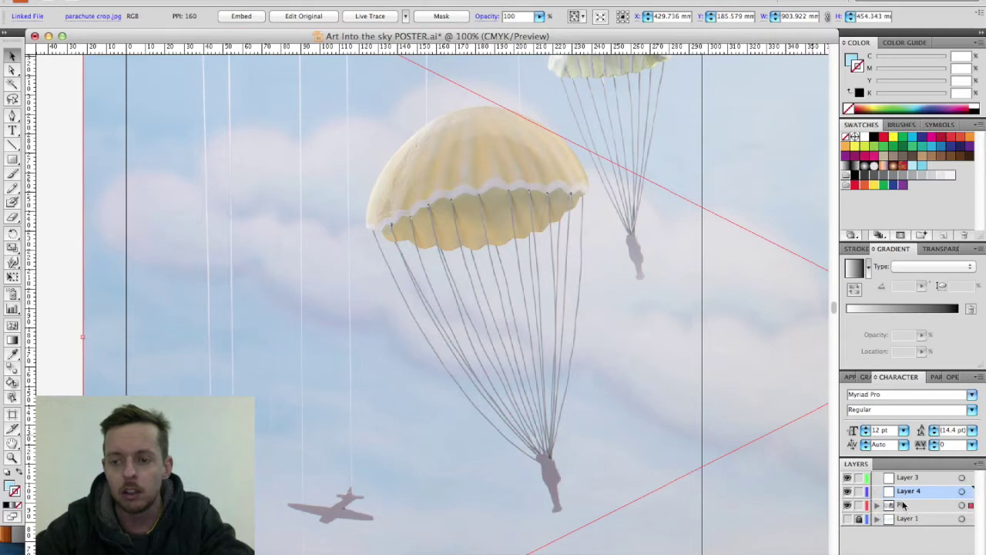
key("super+z")
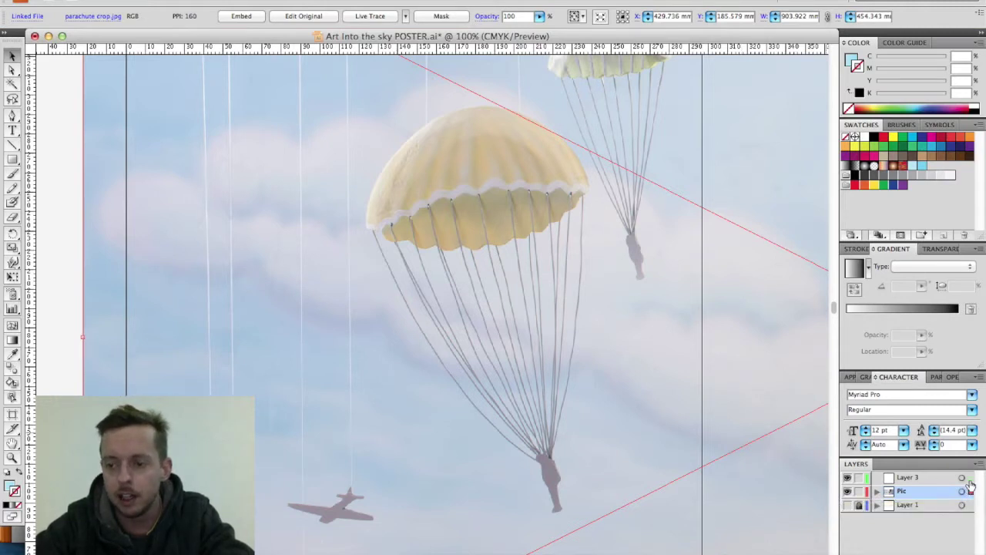
left_click_drag(969, 485, 970, 477)
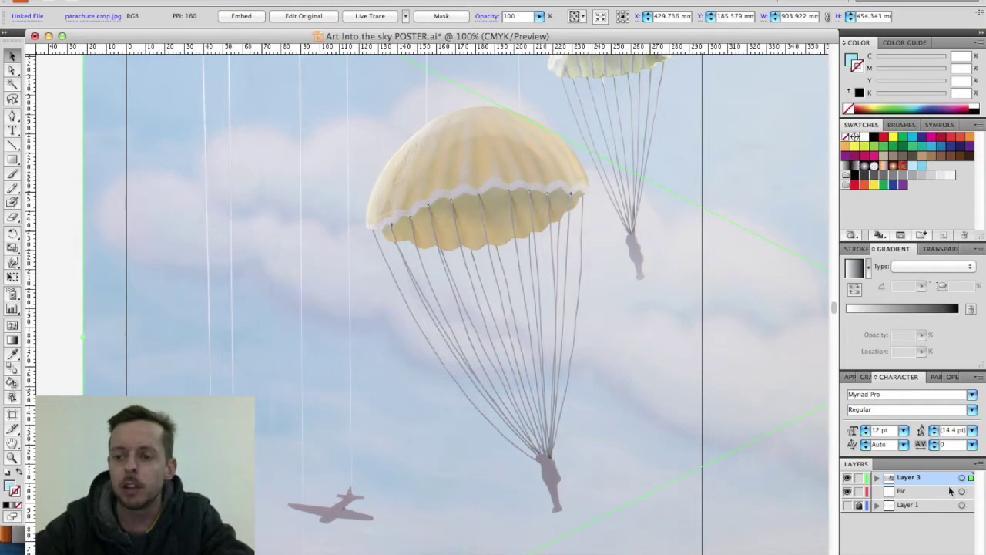
left_click_drag(971, 478, 970, 494)
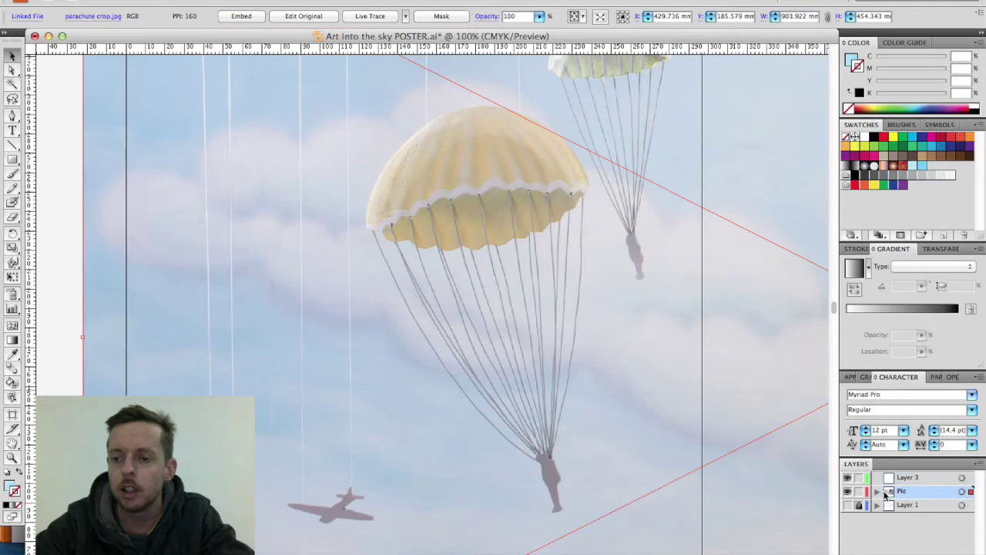
Step: Lock the Pic layer and rename Layer 3 as Work
left_click(860, 492)
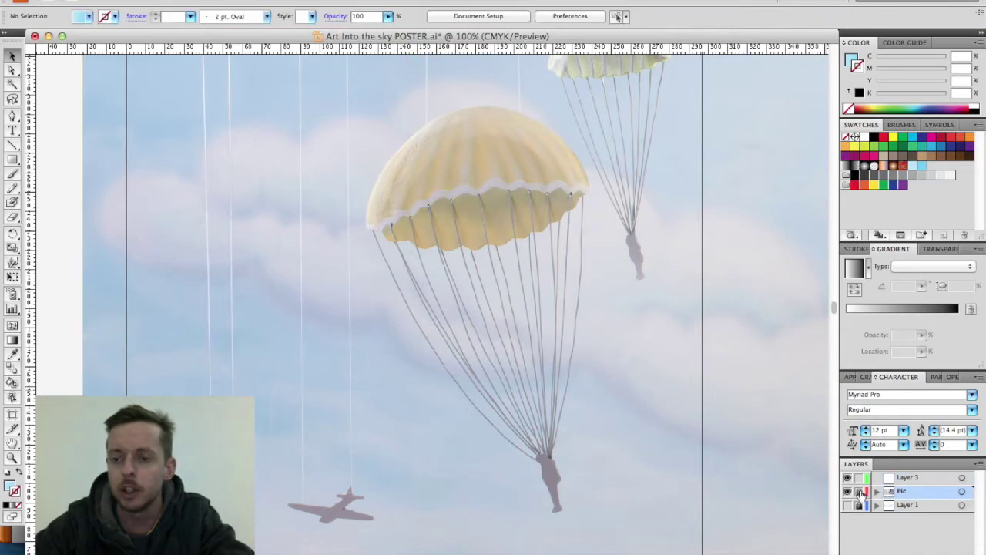
left_click(911, 479)
double_click(913, 479)
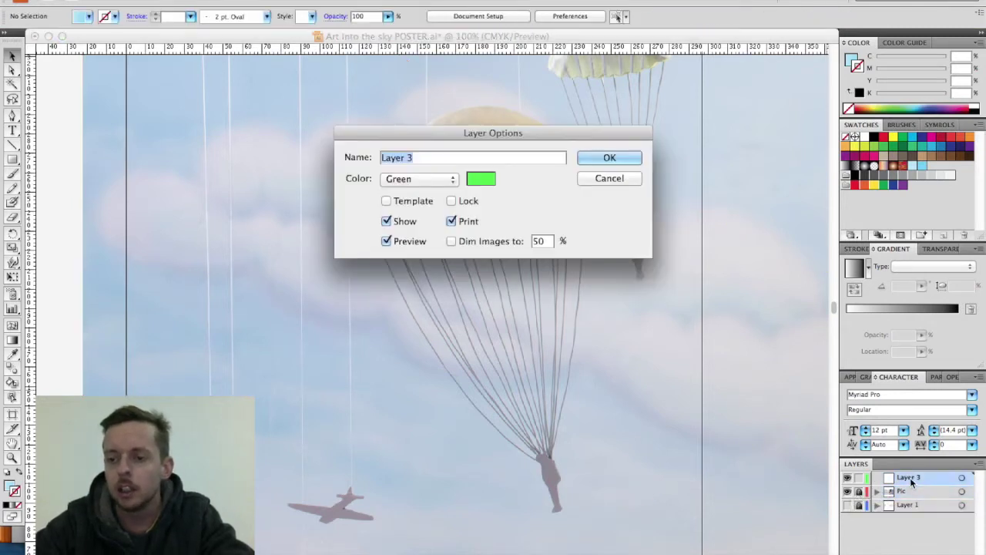
type("Work")
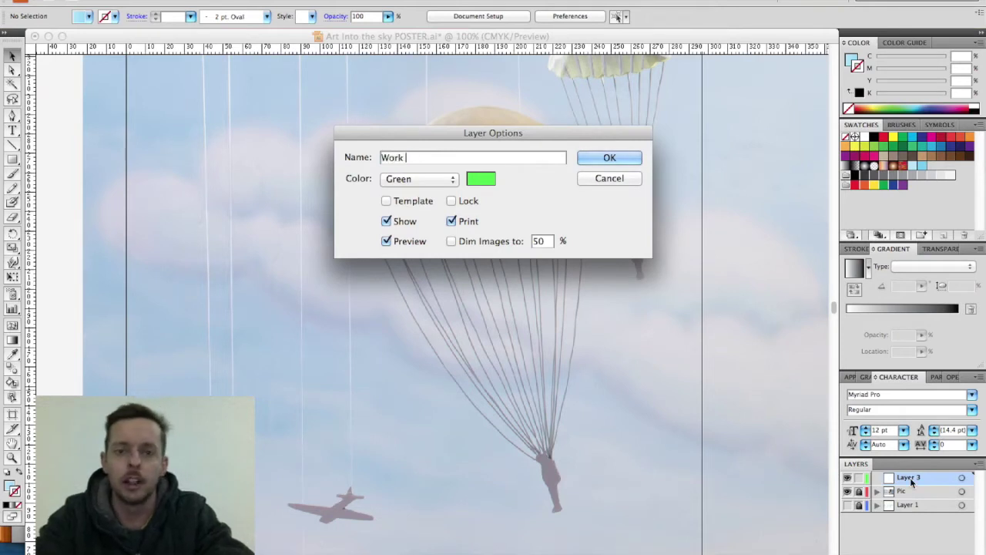
key("Return")
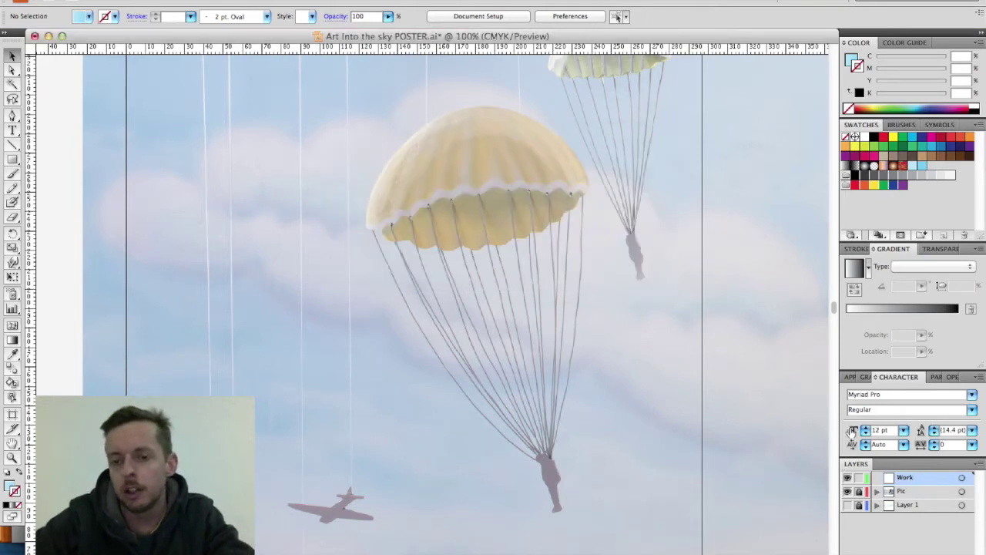
Step: Activate the Pen tool and frame the whole yellow canopy at 150% zoom
key("p")
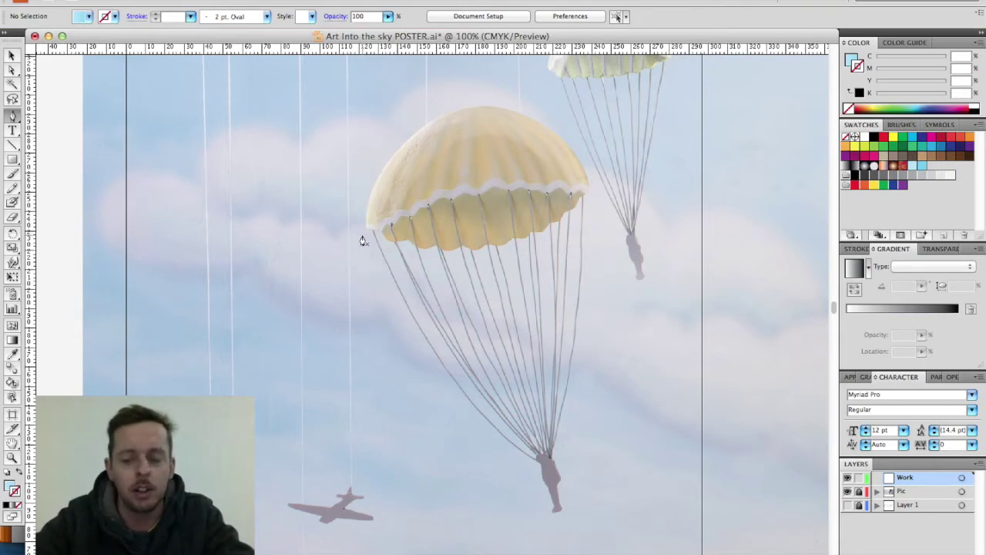
scroll(361, 234, "up", 7)
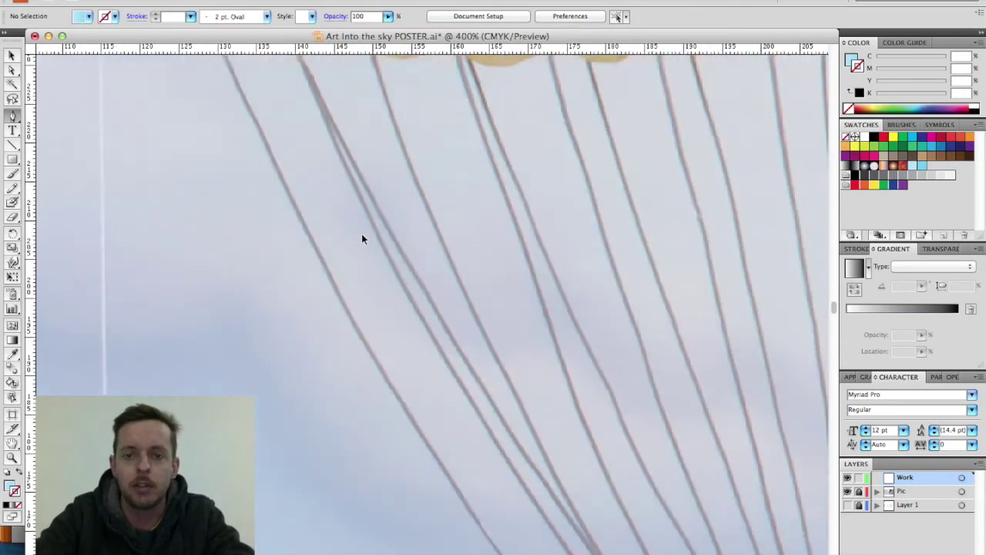
scroll(361, 239, "up", 5)
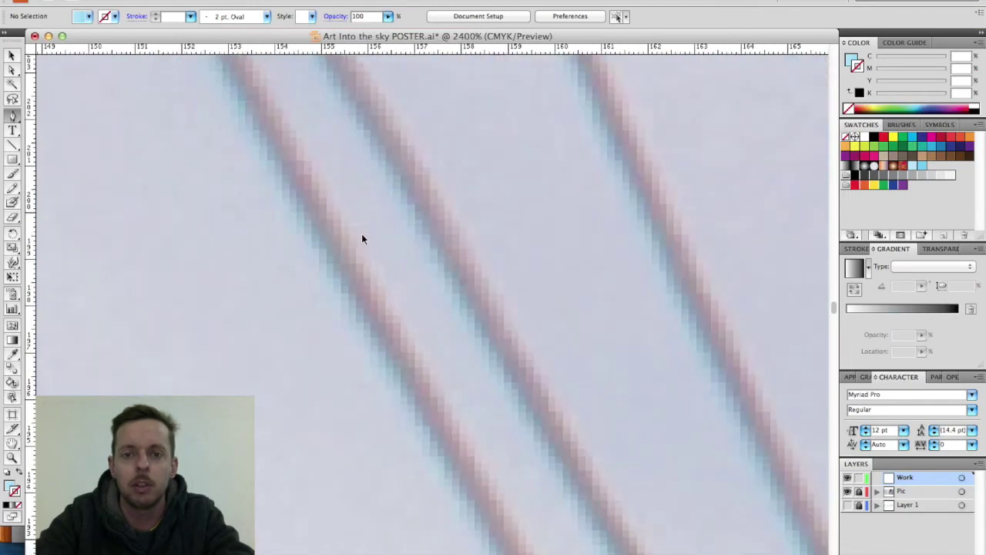
scroll(362, 239, "down", 10)
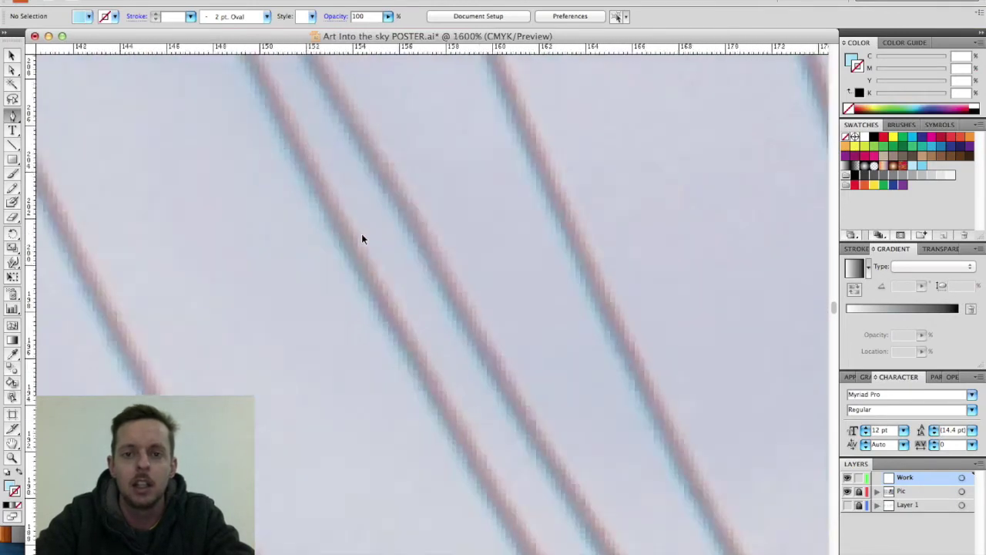
scroll(361, 238, "down", 2)
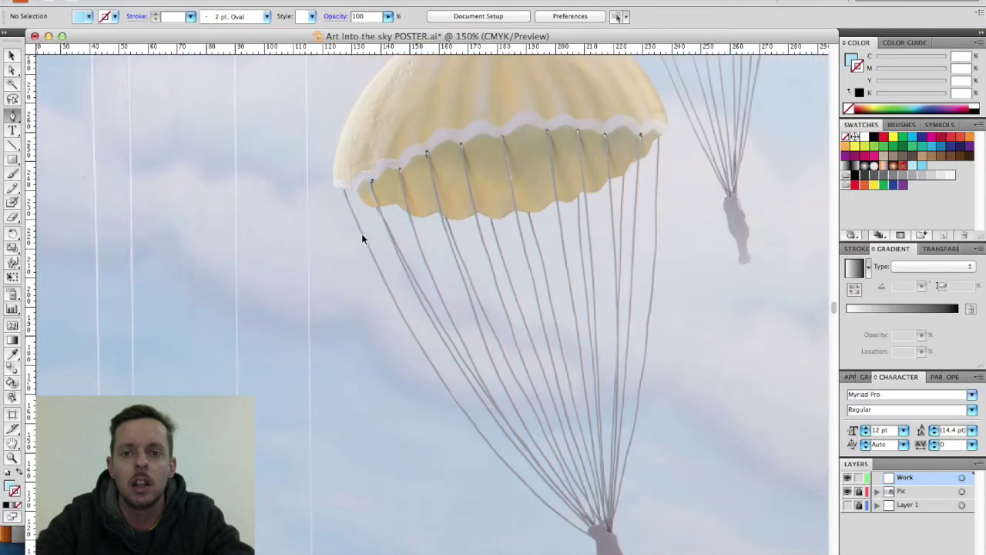
scroll(362, 239, "up", 5)
scroll(362, 238, "right", 2)
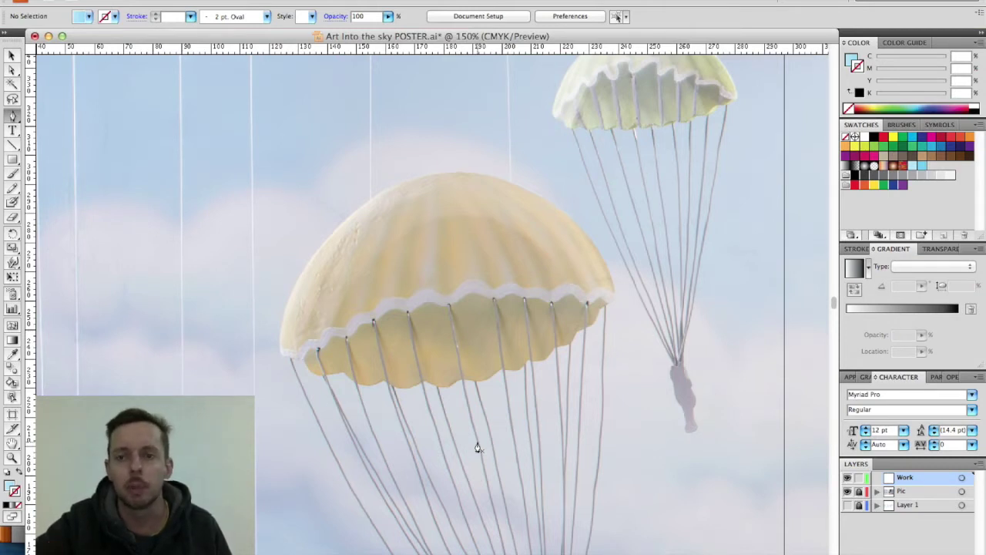
left_click(281, 357)
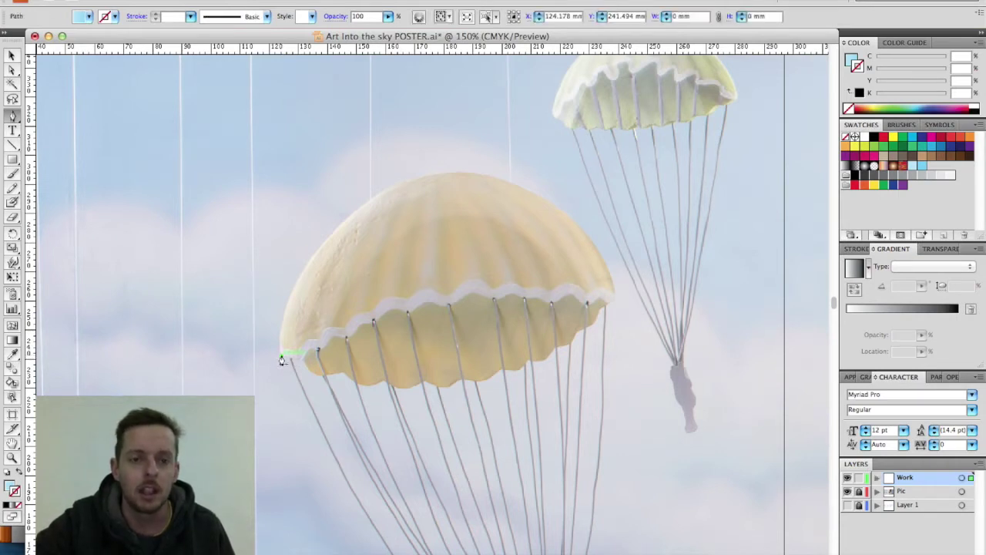
left_click(411, 179)
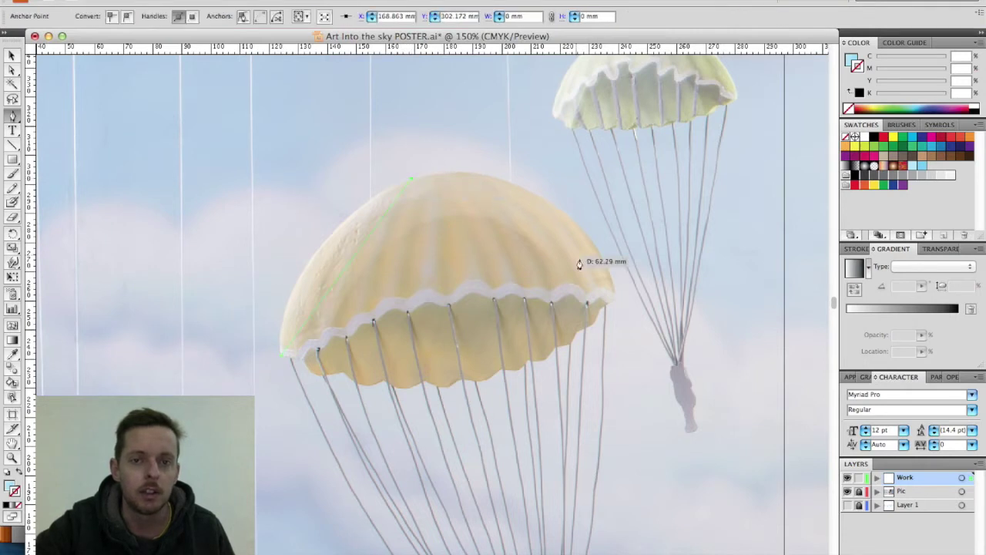
left_click(614, 298)
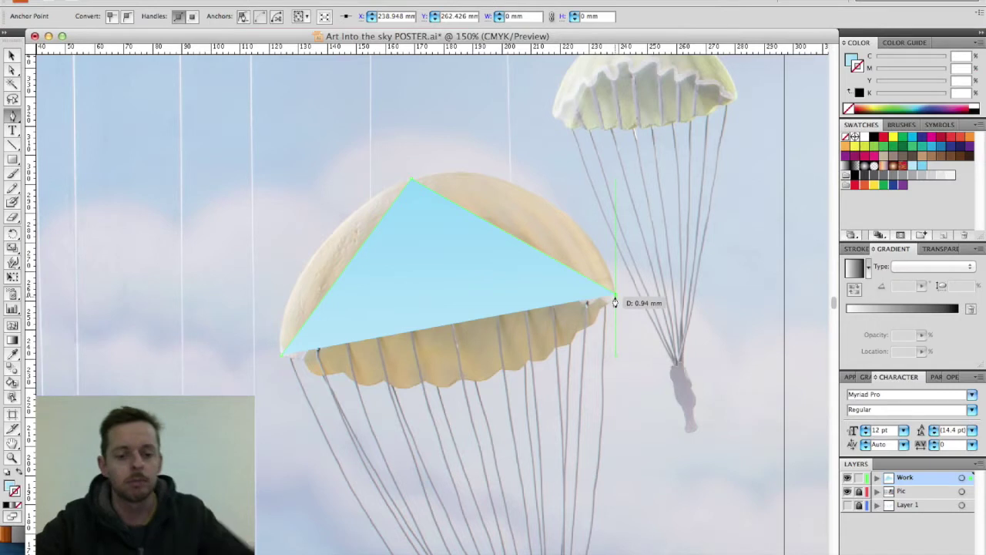
key("super+z")
left_click(614, 295, "super")
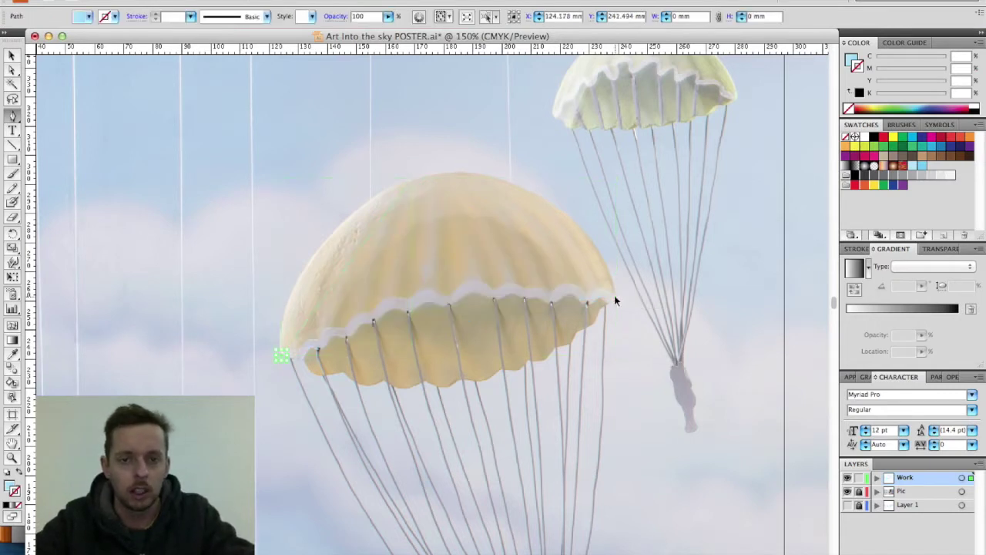
Step: Set the fill to None and the stroke to black for the outline
left_click(13, 486)
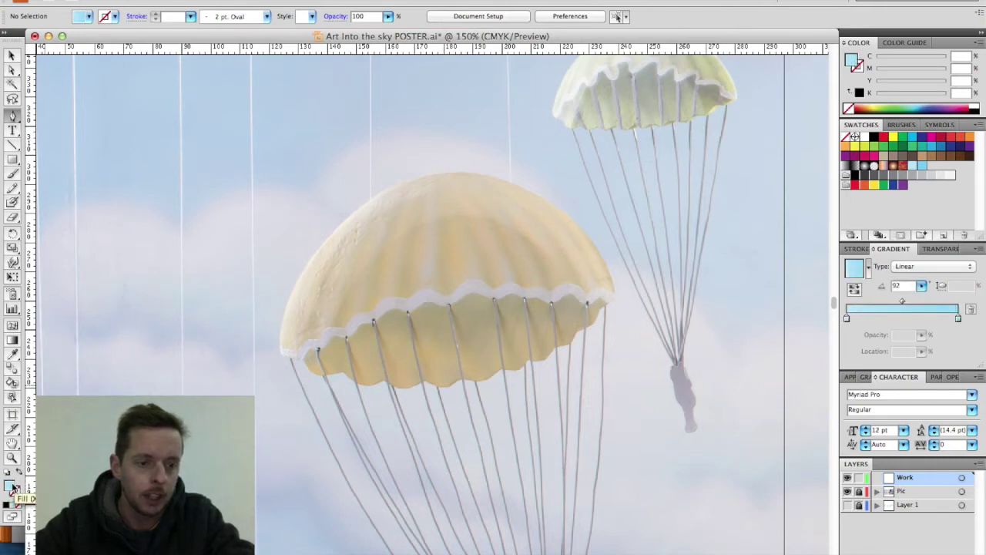
left_click(90, 16)
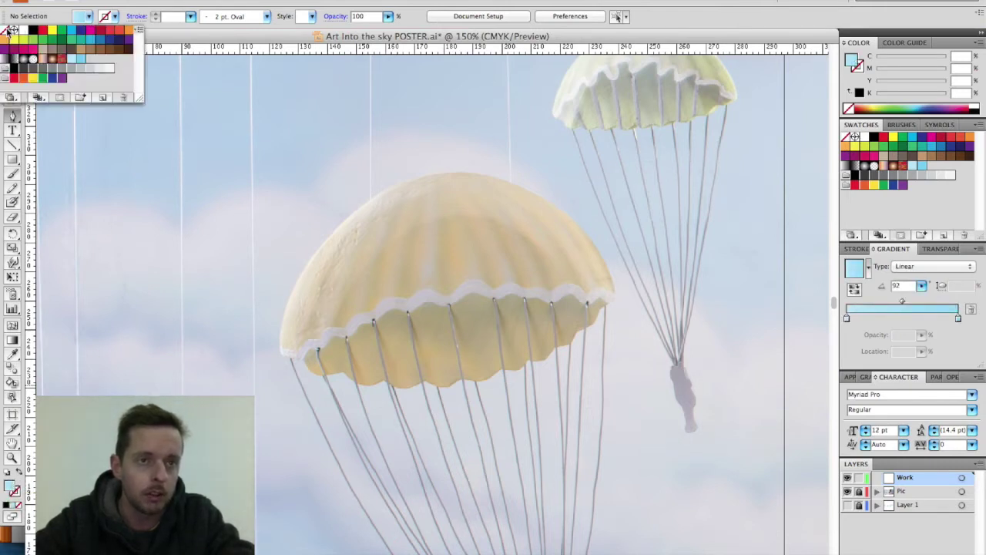
left_click(5, 29)
left_click(115, 16)
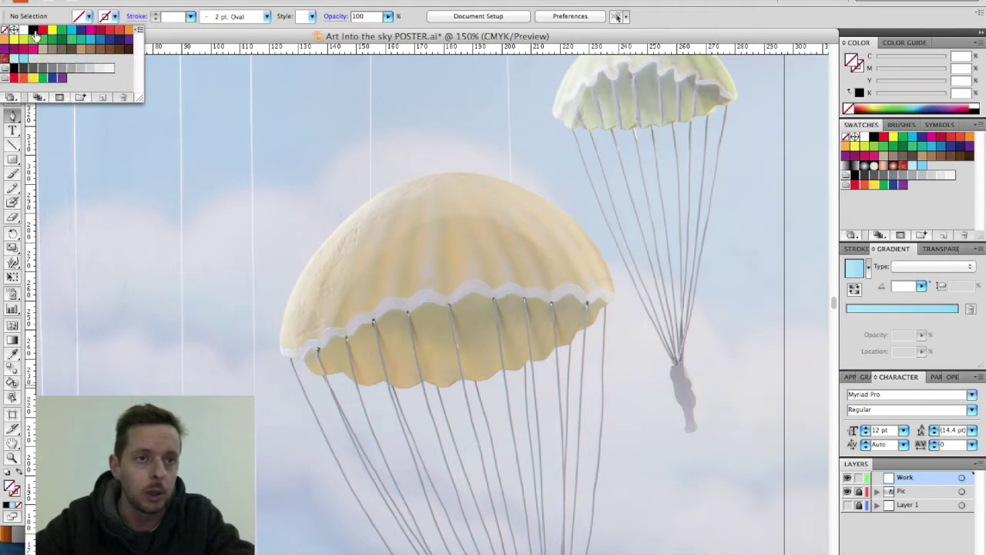
left_click(33, 30)
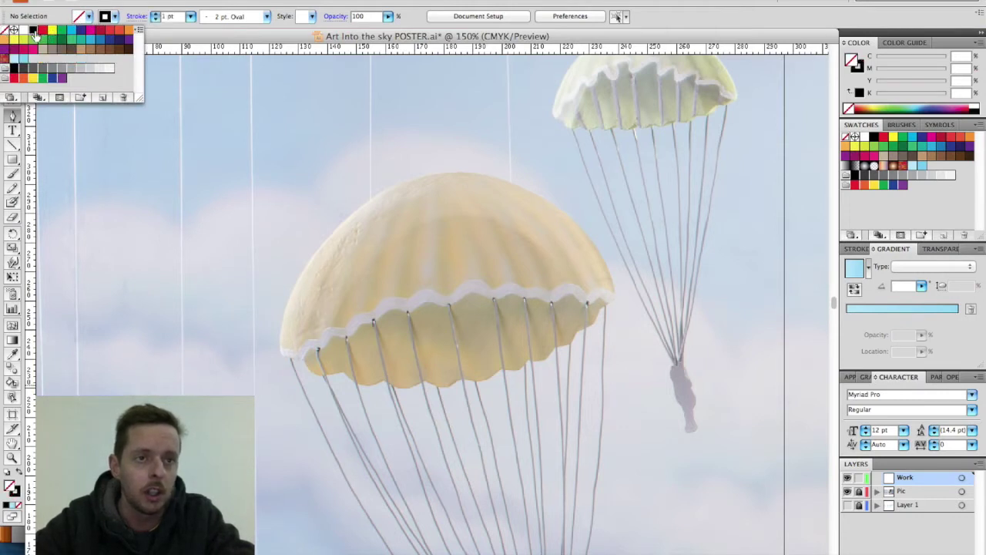
left_click(187, 293)
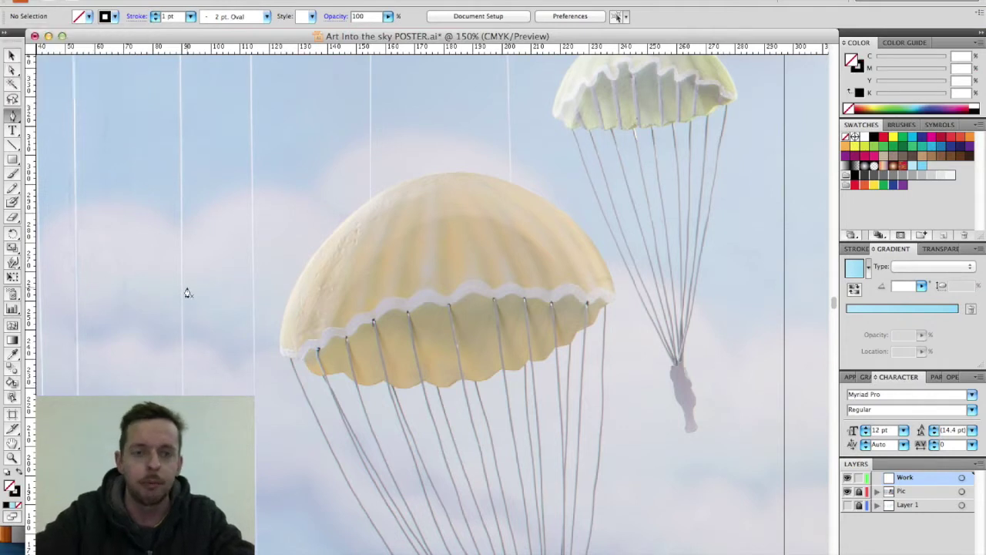
Step: Start a Pen path with straight segments from the canopy's left corner over the dome's upper edge to its right corner
left_click(278, 357)
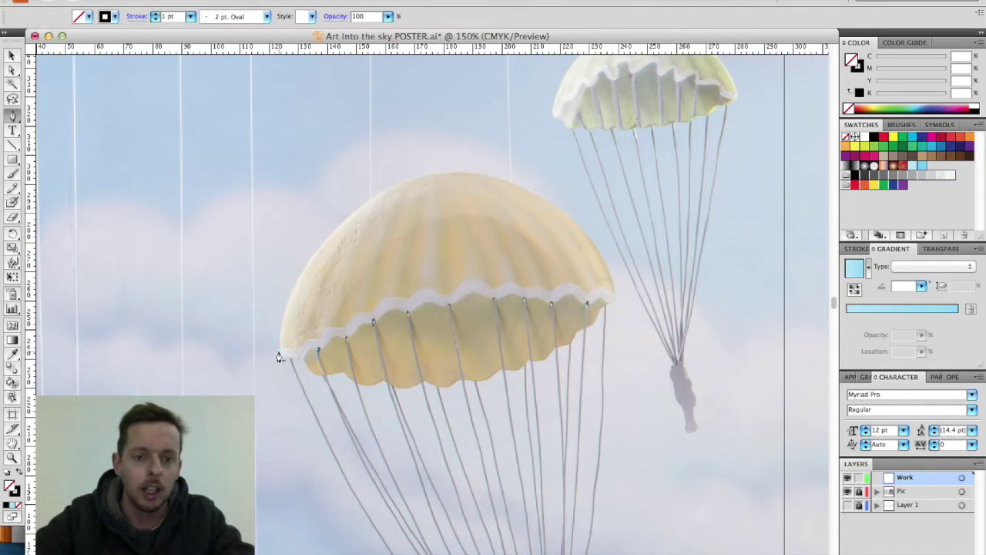
left_click(409, 183)
left_click(614, 296)
Step: Continue the path in zigzag segments along the peaks and dips of the canopy's scalloped lower edge and close it at the starting point
left_click(587, 313)
left_click(568, 340)
left_click(537, 338)
left_click(518, 366)
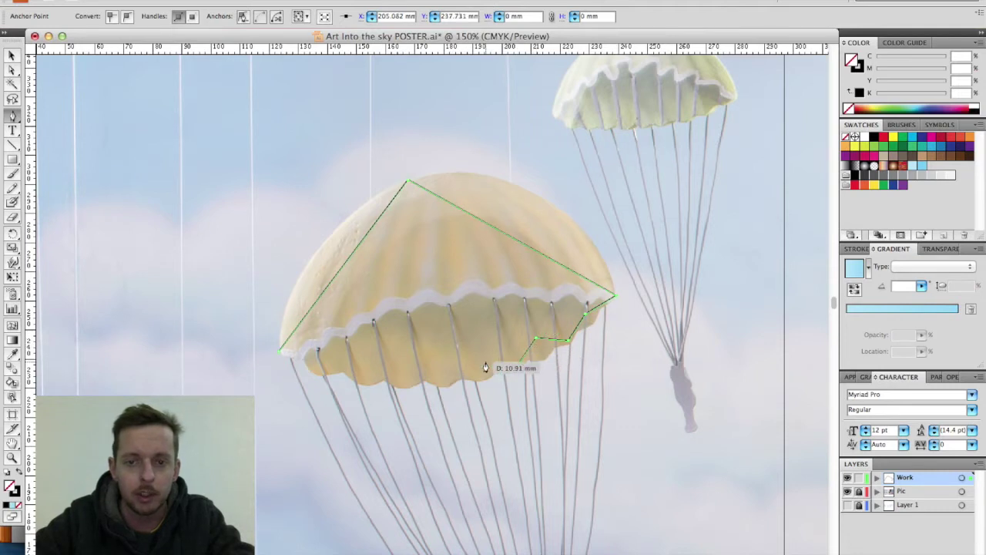
left_click(486, 363)
left_click(466, 381)
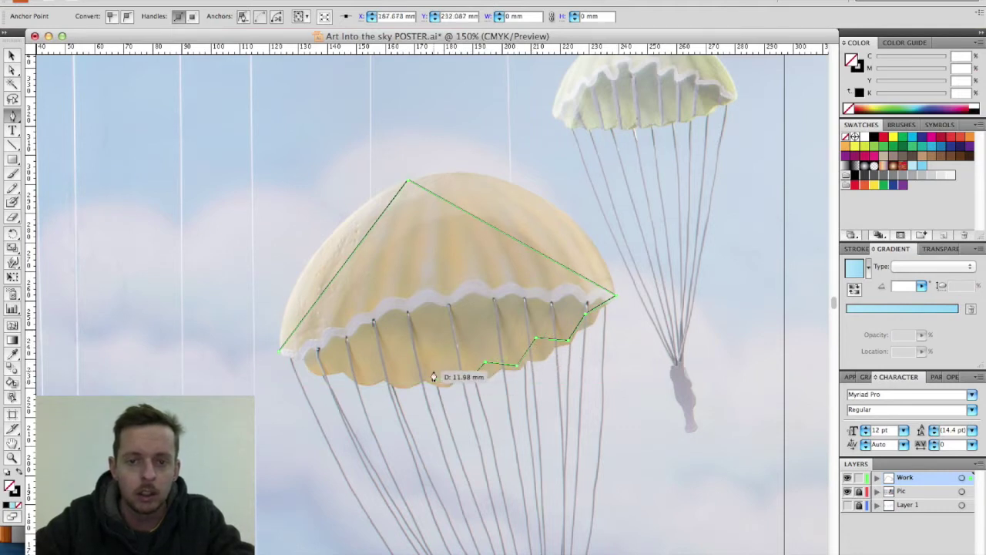
left_click(434, 373)
left_click_drag(384, 370, 318, 383)
left_click(318, 378)
left_click(304, 354)
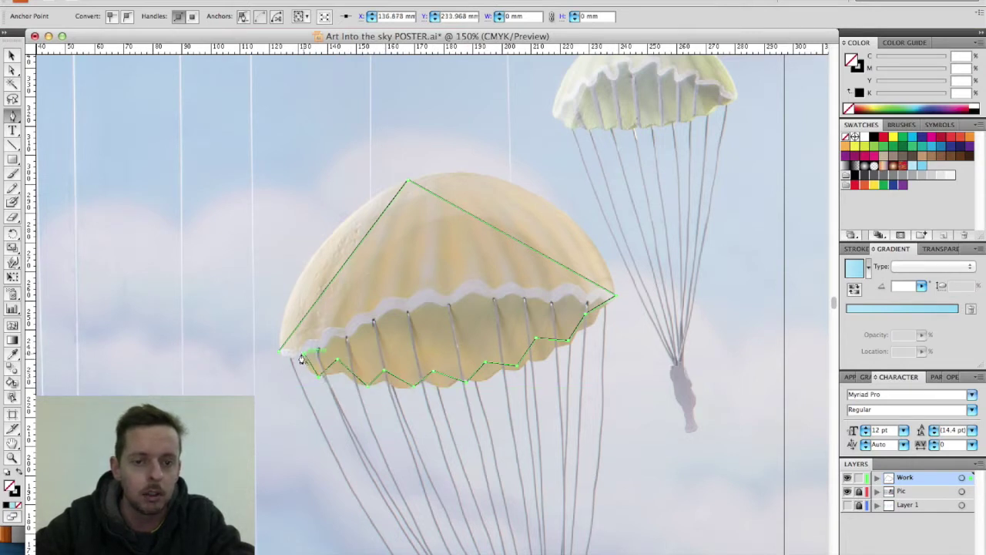
left_click(280, 352)
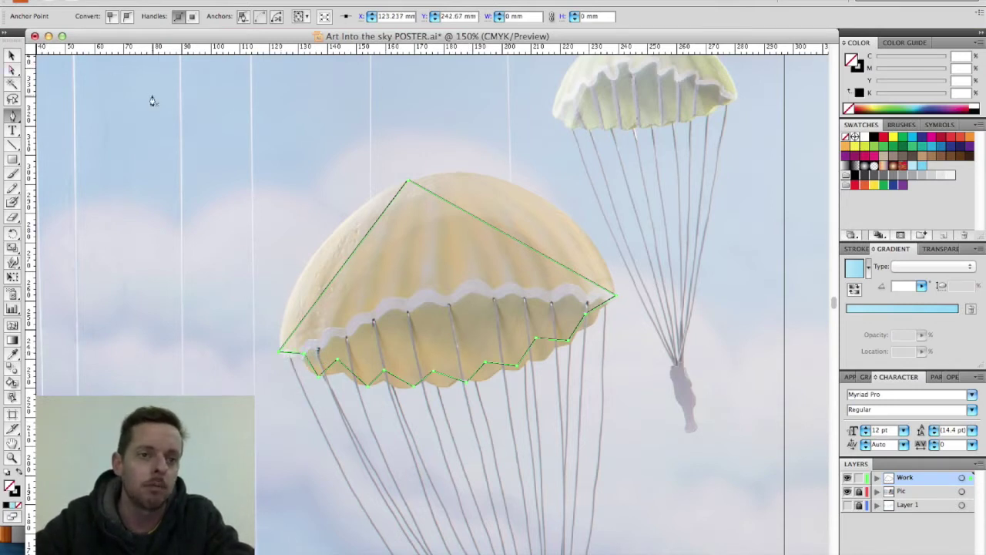
Step: Convert the dome's top anchor point to smooth and stretch both its handles until the curve follows the canopy's rounded outline
key("a")
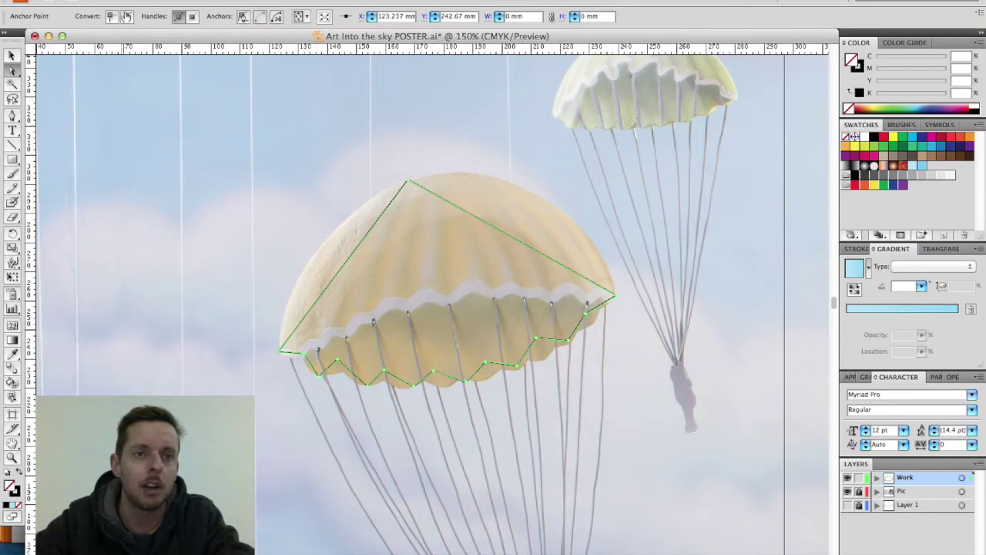
left_click(408, 184)
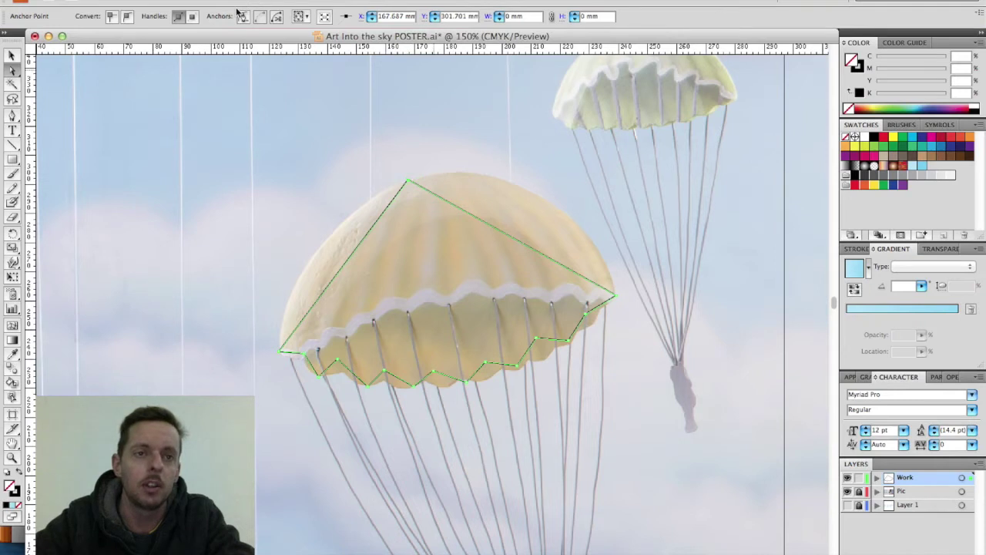
left_click(128, 16)
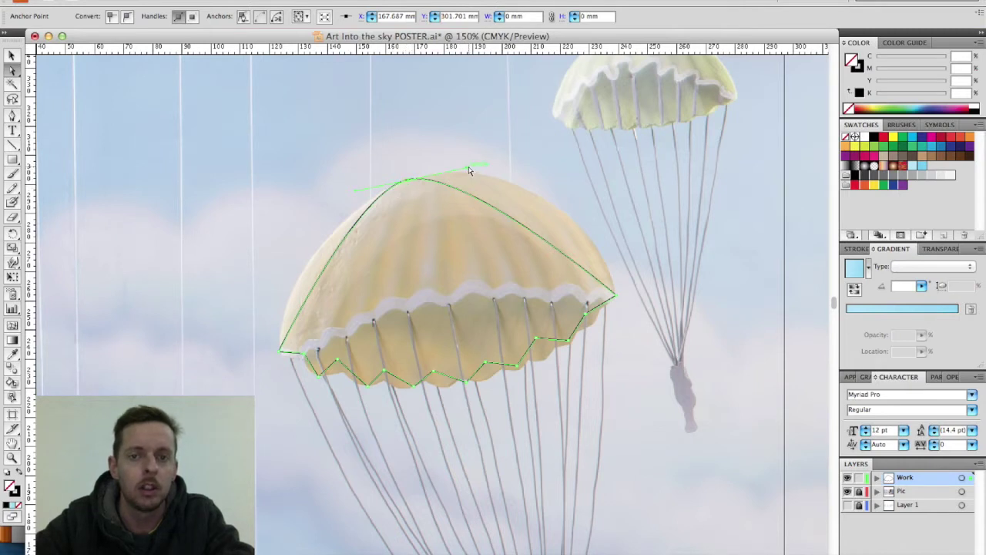
left_click_drag(466, 165, 574, 144)
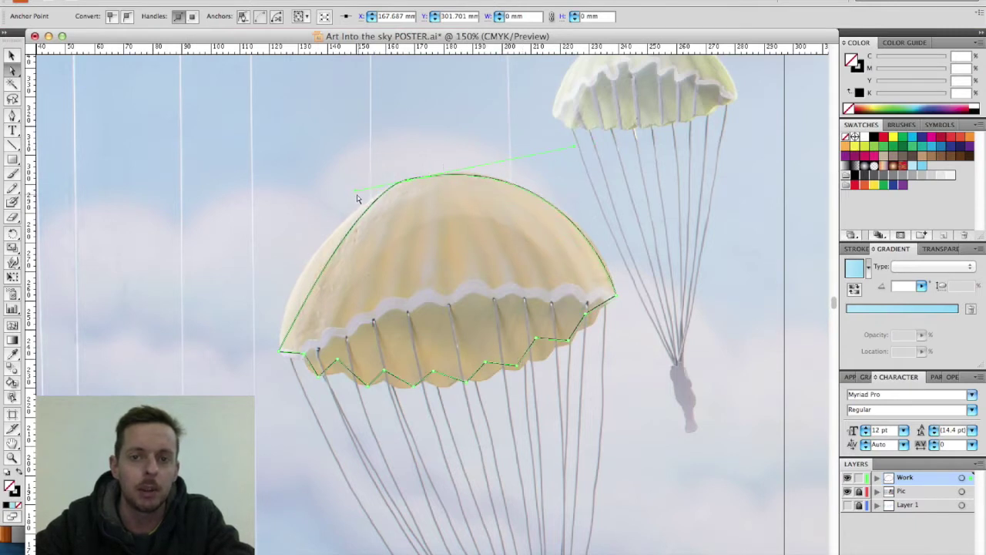
left_click_drag(354, 189, 294, 213)
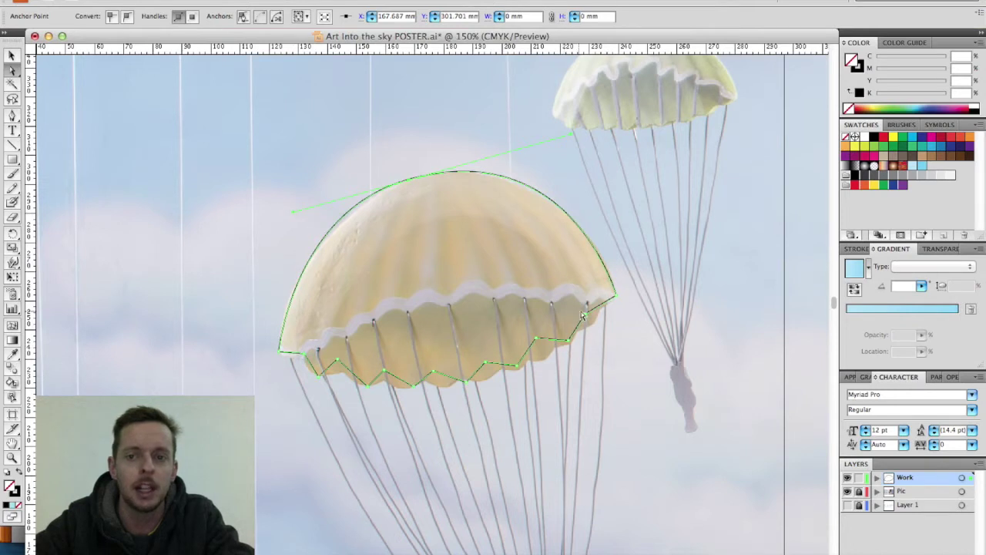
Step: Select the anchor points along the scalloped lower edge and convert them all to smooth
left_click(588, 315)
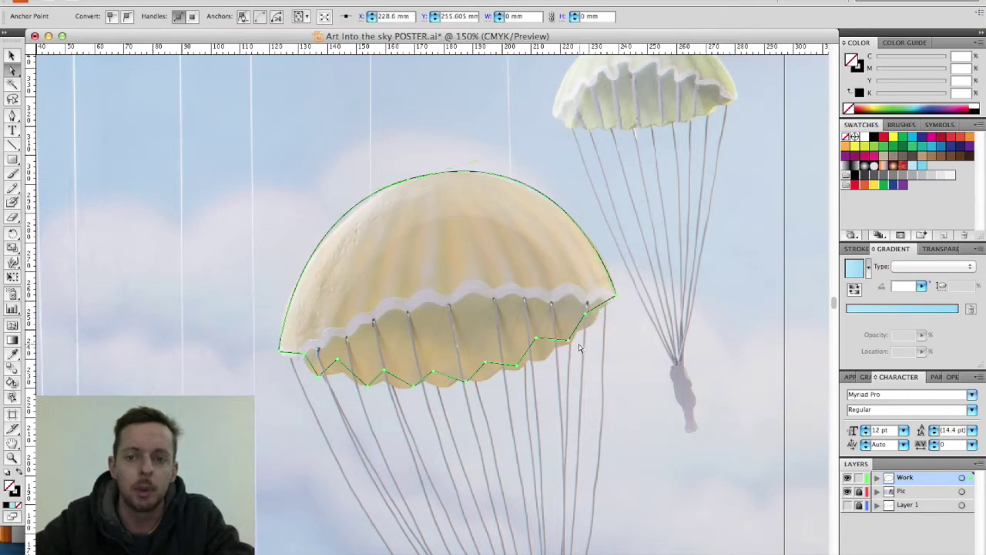
left_click(570, 342)
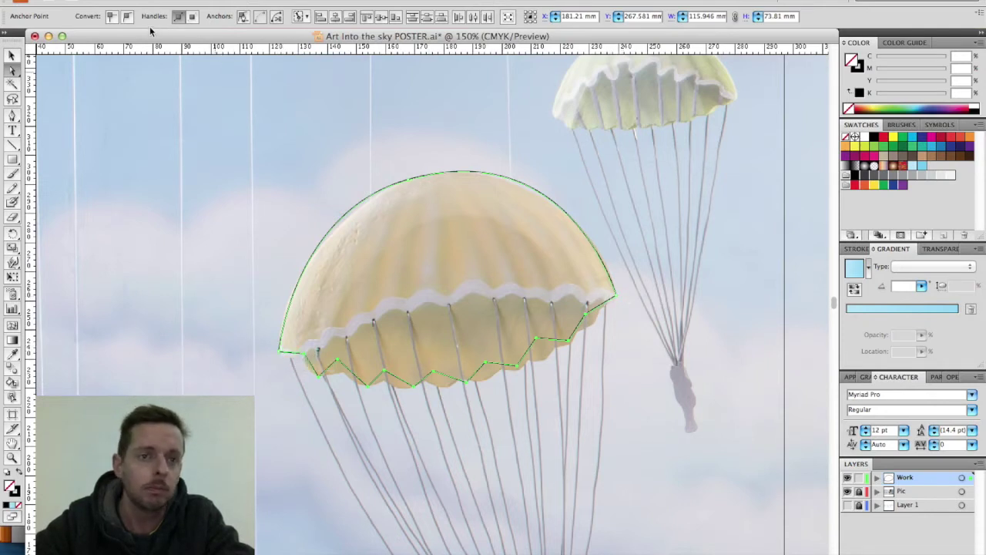
left_click(127, 17)
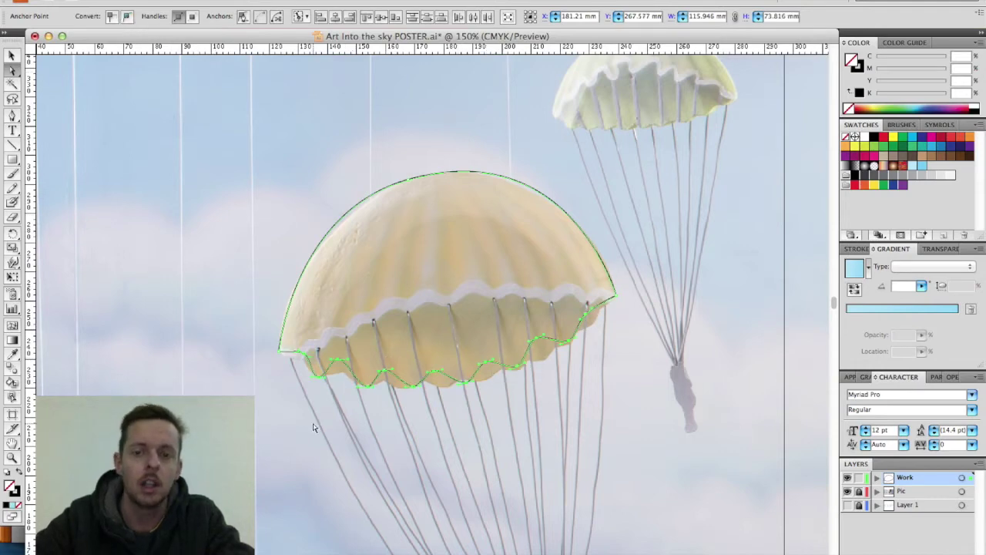
Step: Select only the anchor point at the leftmost dip of the canopy's scalloped edge to access its handles
key("super+equal")
key("super+equal")
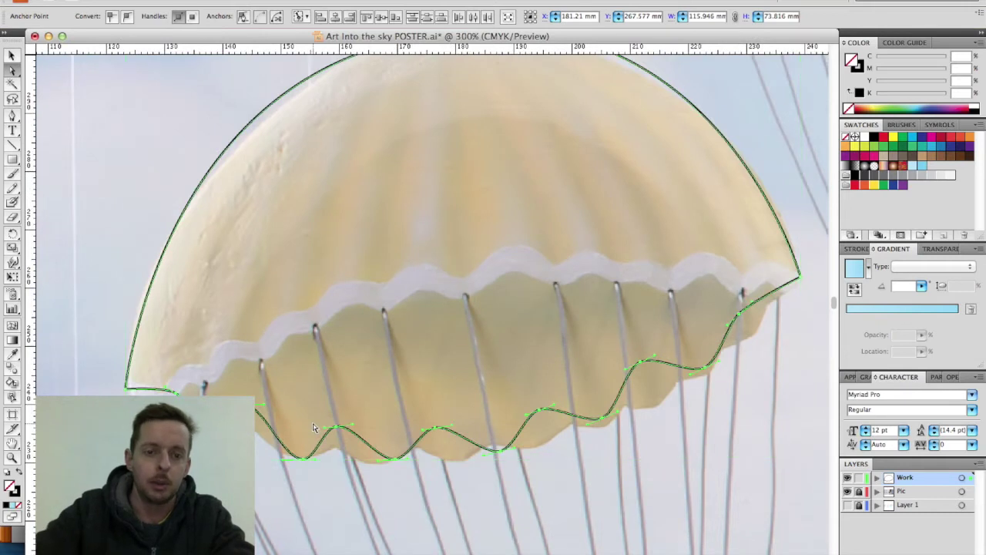
scroll(313, 428, "left", 3)
scroll(313, 428, "down", 1)
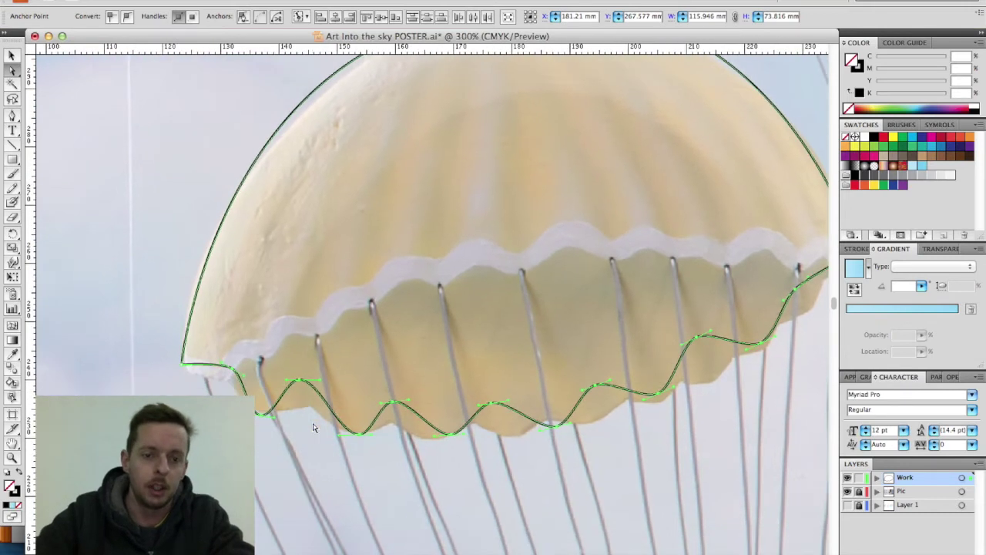
left_click(274, 418)
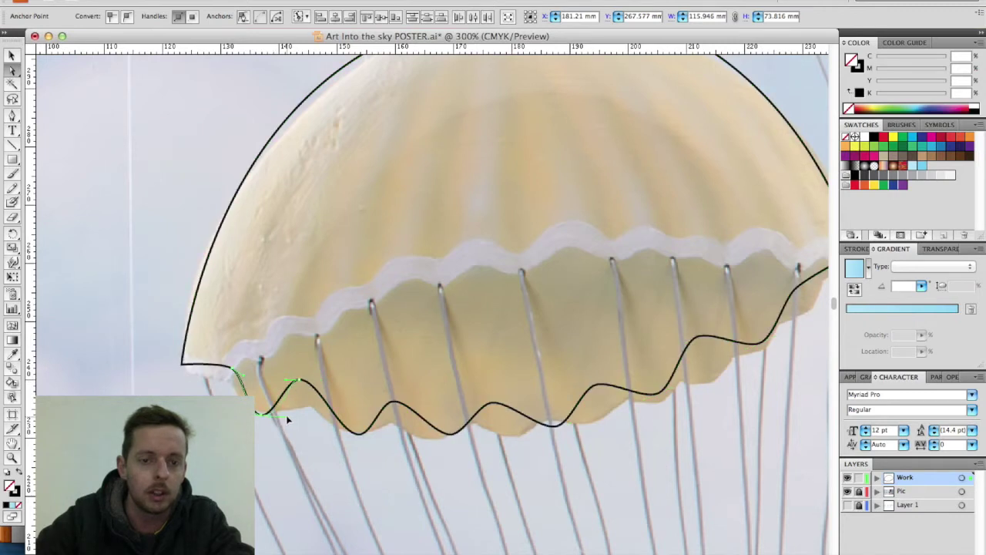
left_click(273, 416)
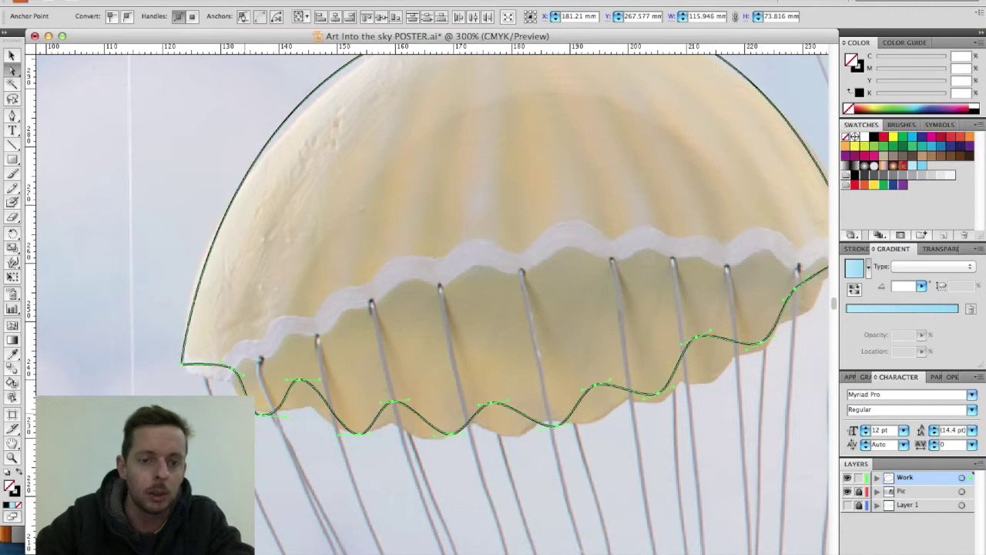
left_click(262, 426)
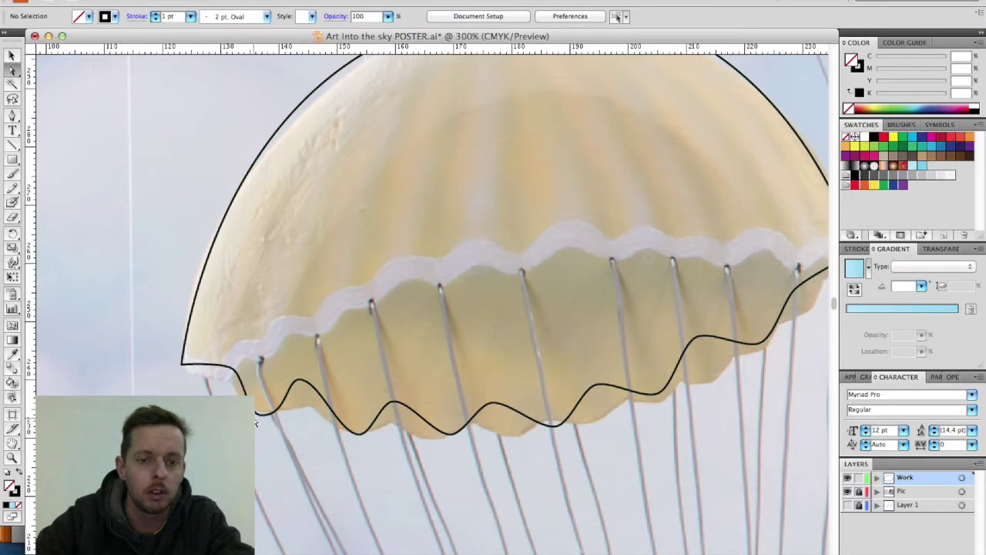
left_click(263, 420)
left_click(263, 418)
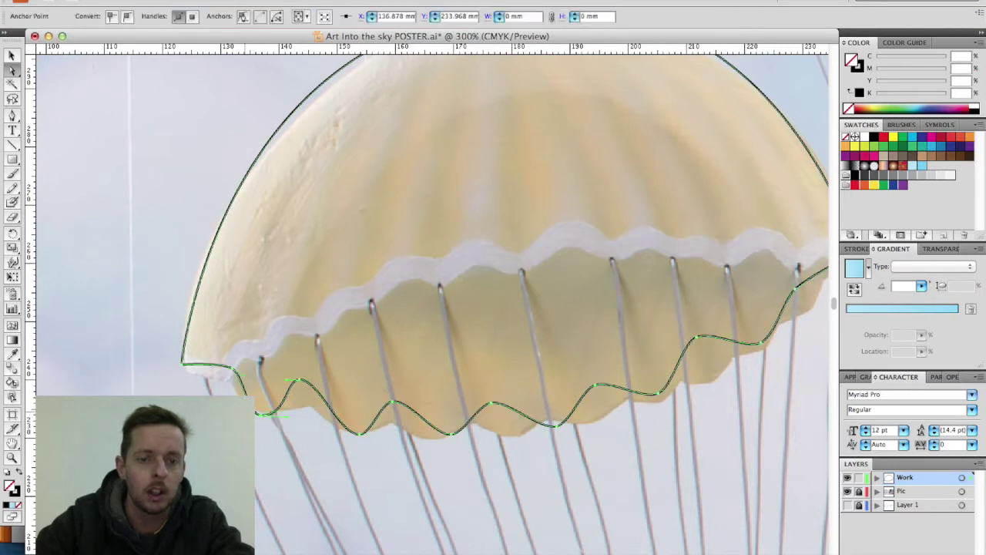
left_click(262, 413)
left_click(262, 413)
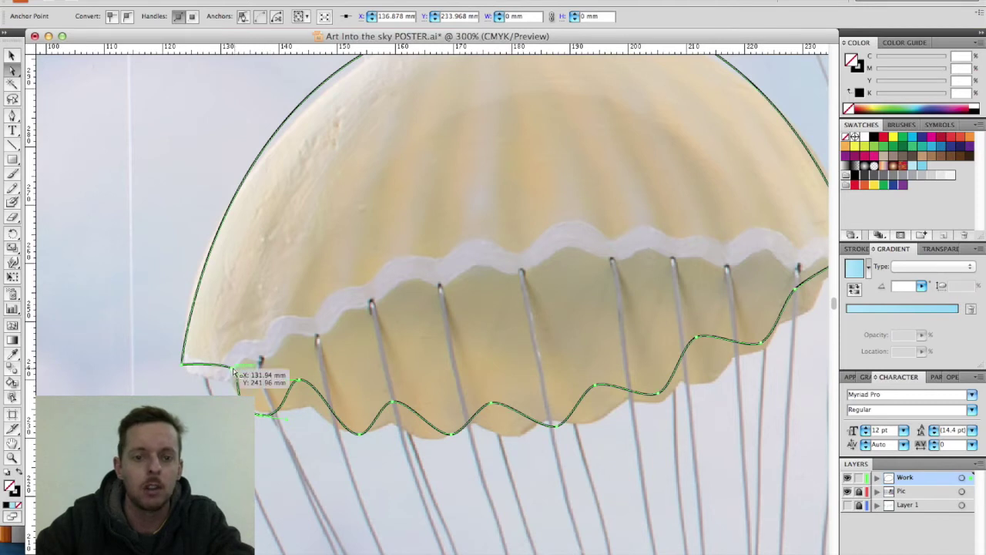
Step: Lower the first peak's anchor onto the fabric edge and bend the curve at the anchor beside the canopy's left corner
left_click(301, 381)
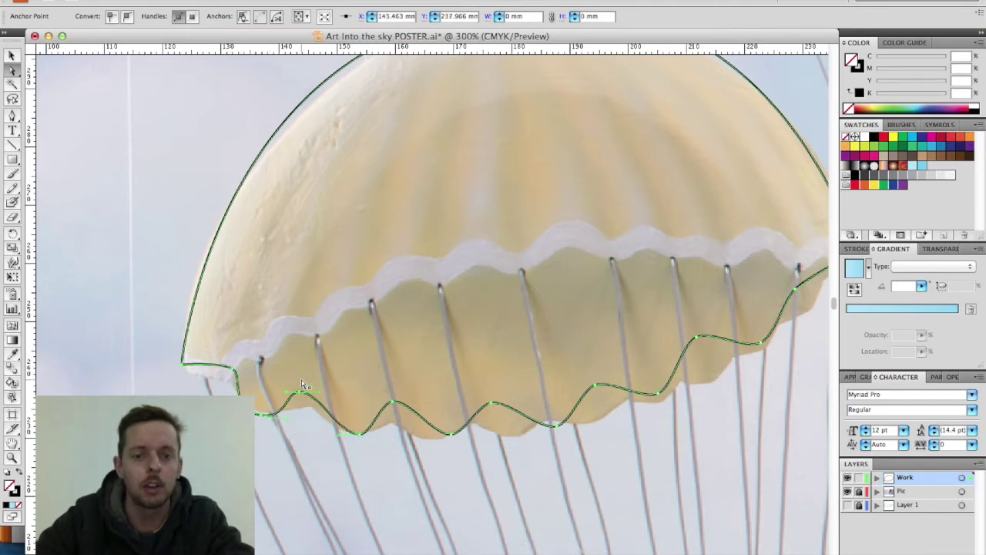
left_click(245, 379)
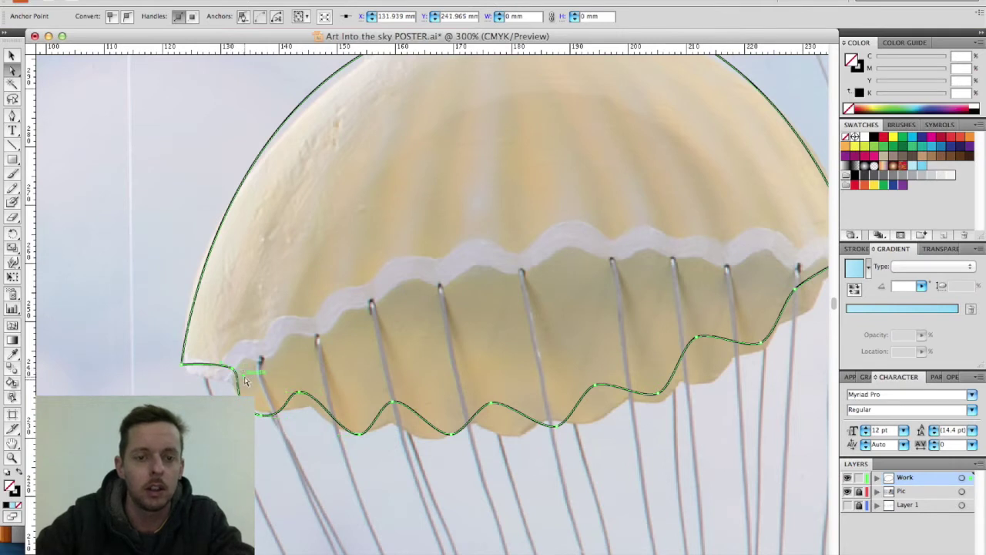
left_click_drag(245, 379, 213, 349)
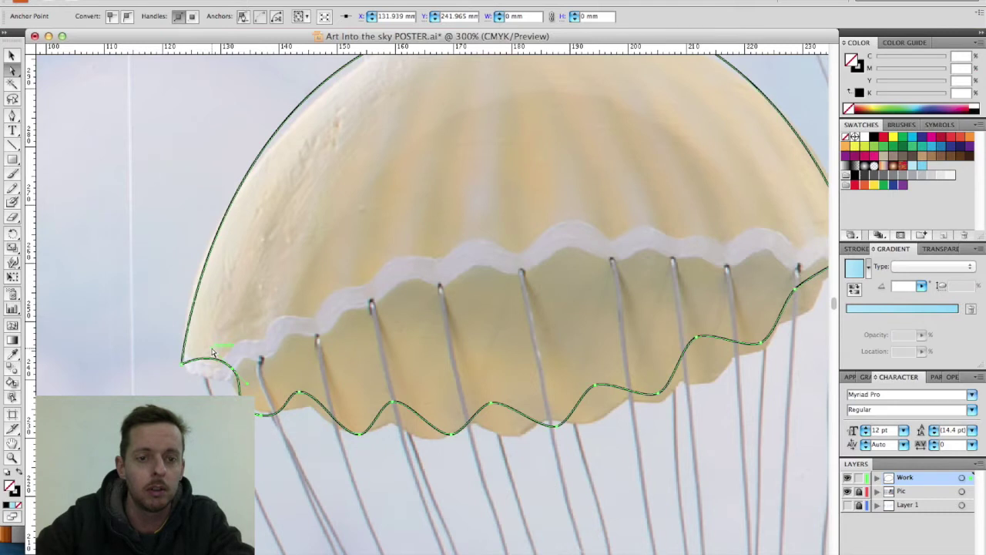
left_click_drag(300, 394, 314, 408)
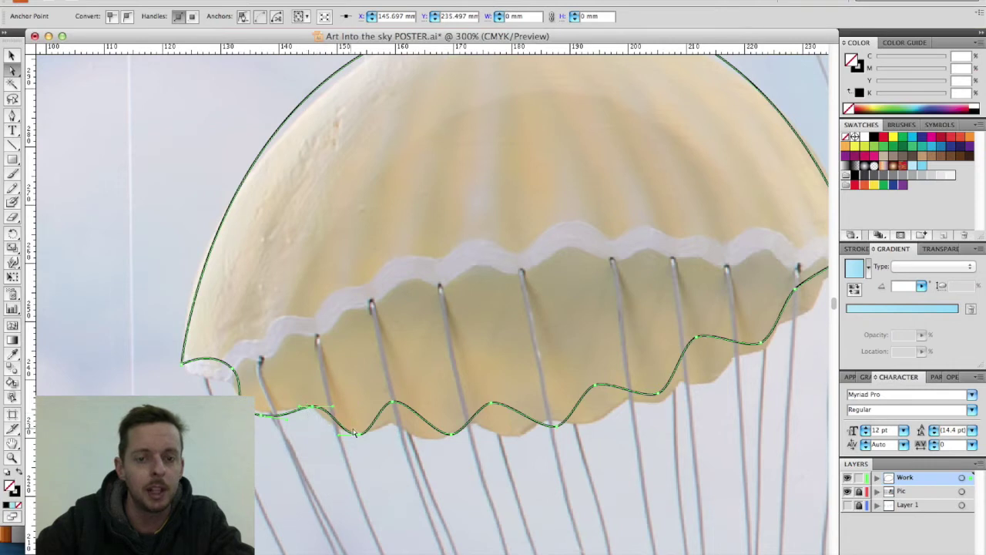
left_click_drag(333, 405, 328, 410)
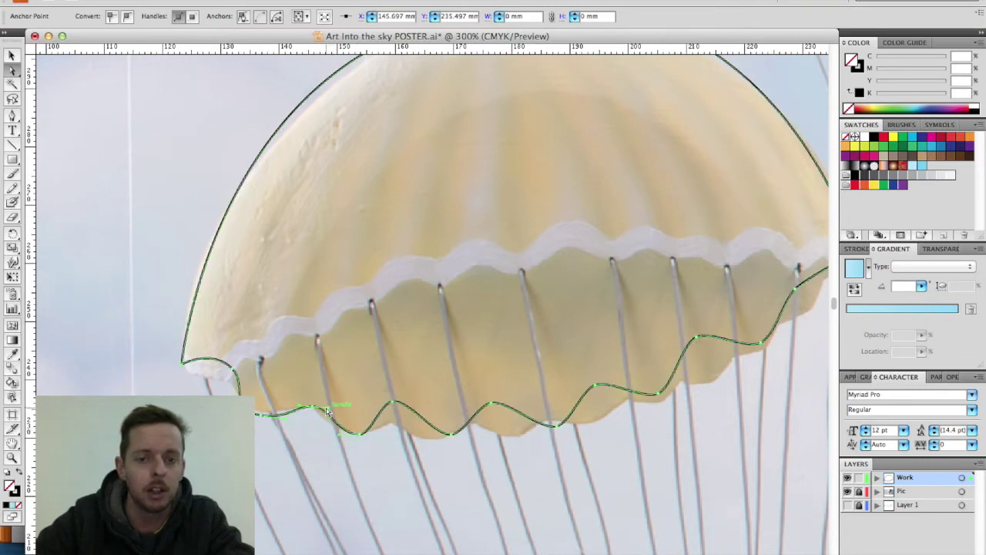
Step: Flatten the curve at the anchor beside the canopy's left corner and nudge that anchor left and down onto the white trim's edge
left_click(234, 371)
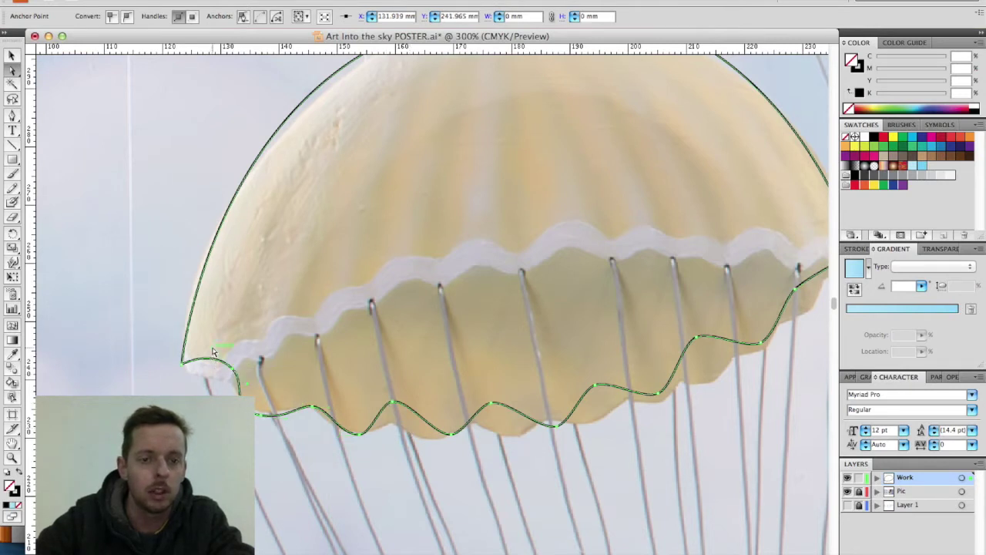
left_click_drag(214, 351, 214, 360)
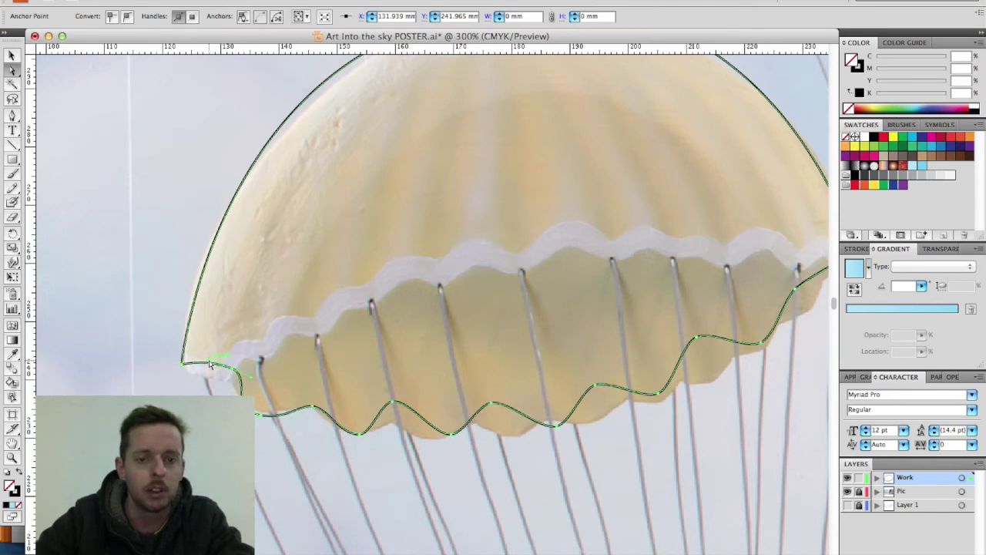
key("Left")
key("Left")
key("Down")
key("Down")
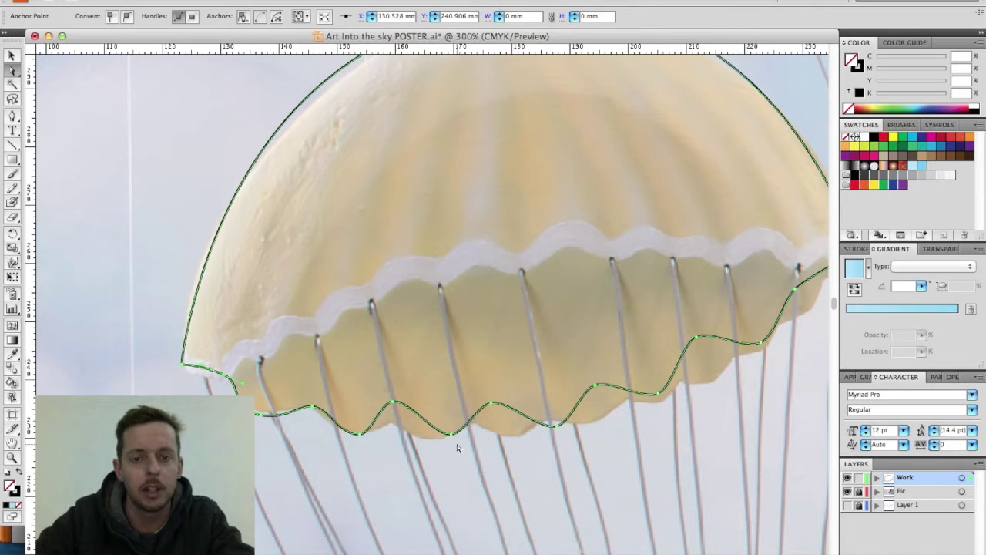
Step: Nudge the second peak's anchor down and slightly right until the curve follows the fabric's lower edge
left_click(393, 403)
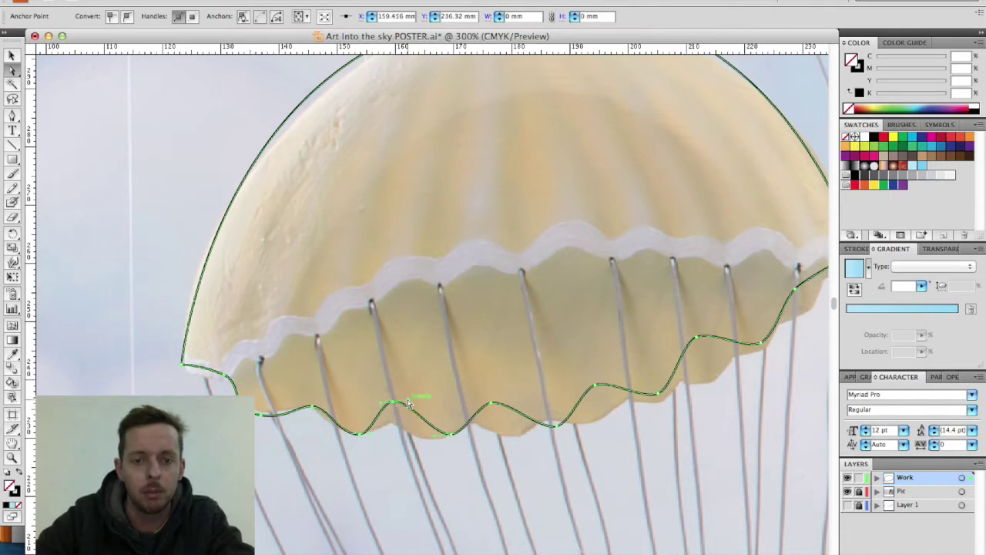
key("Down")
key("Down")
key("Down")
key("Down")
key("Down")
key("Down")
key("Down")
key("Down")
key("Down")
key("Right")
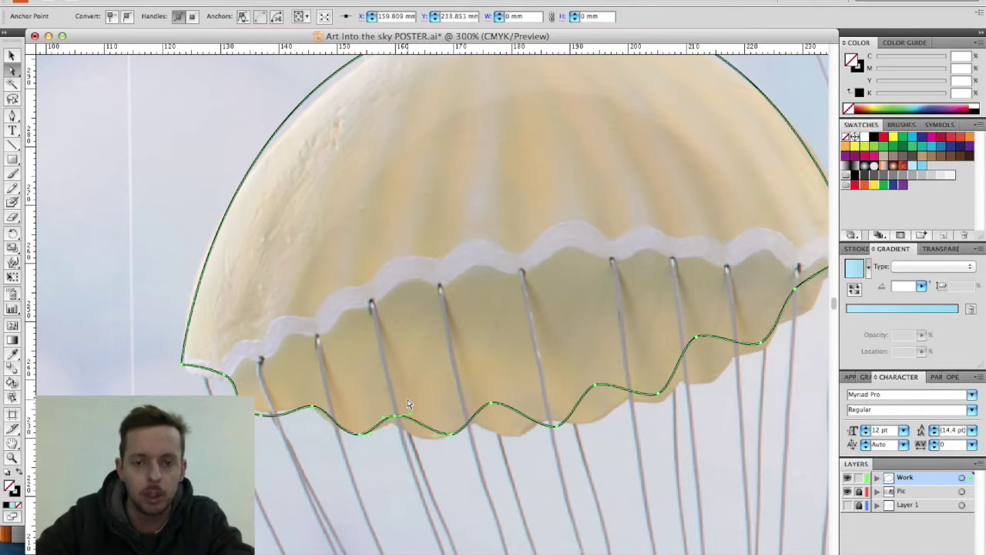
left_click(424, 436)
Step: Nudge the third peak's anchor down to make that scallop shallower along the fabric edge
left_click(482, 409)
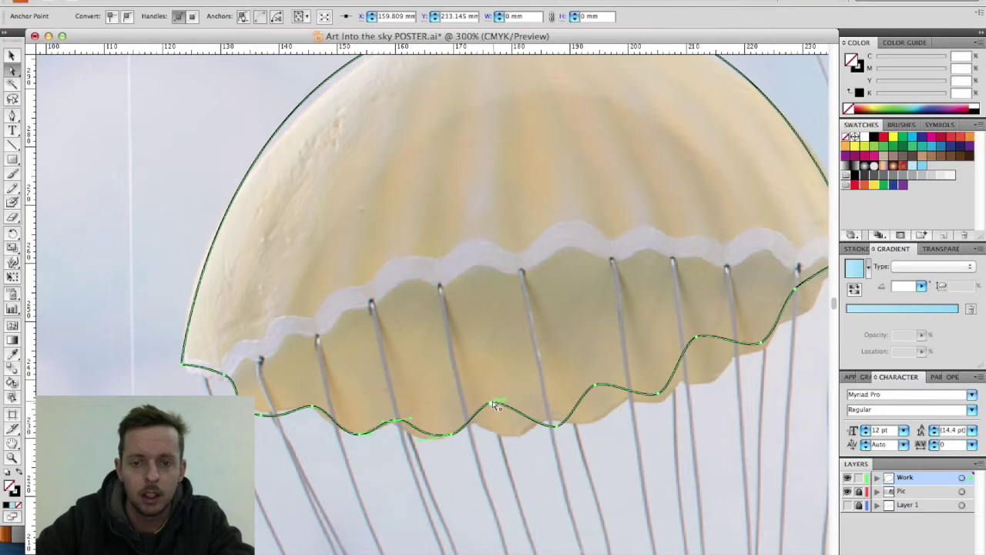
left_click(493, 403)
key("Down")
key("Down")
key("Down")
key("Down")
key("Down")
key("Down")
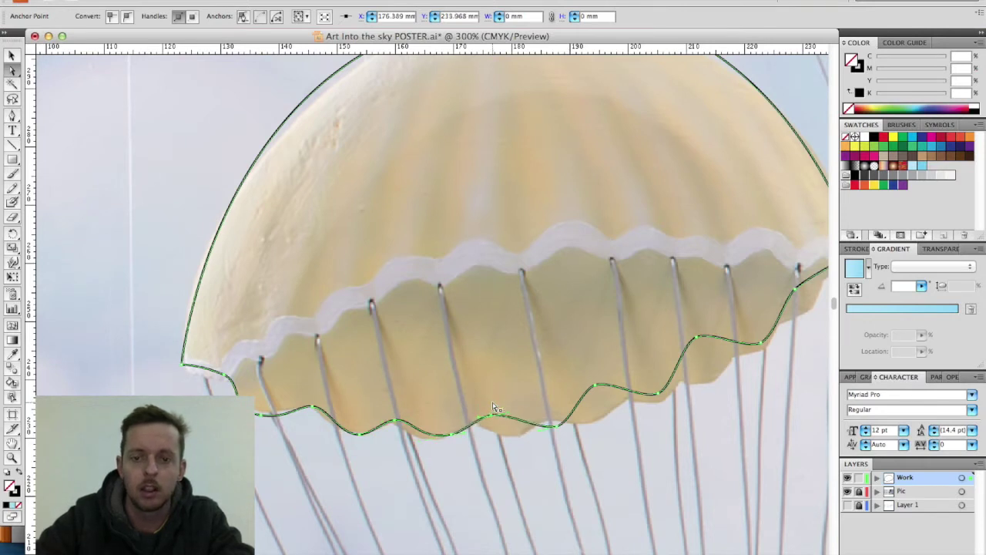
Step: Lower the remaining peak anchors on the right half of the scalloped edge so they sit closer to the fabric's outline
left_click_drag(593, 393, 600, 397)
left_click_drag(696, 339, 703, 355)
scroll(704, 355, "right", 5)
scroll(704, 355, "up", 2)
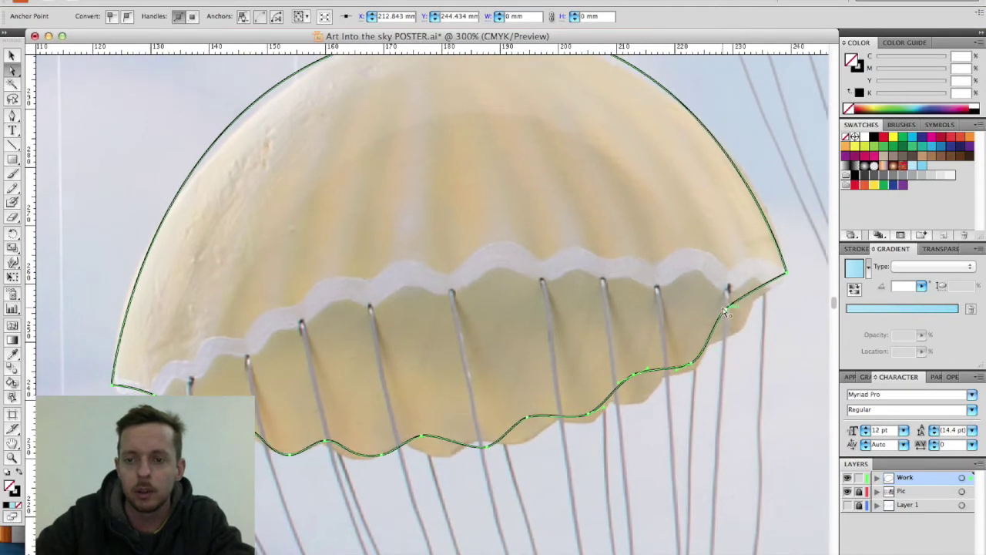
left_click_drag(725, 311, 751, 300)
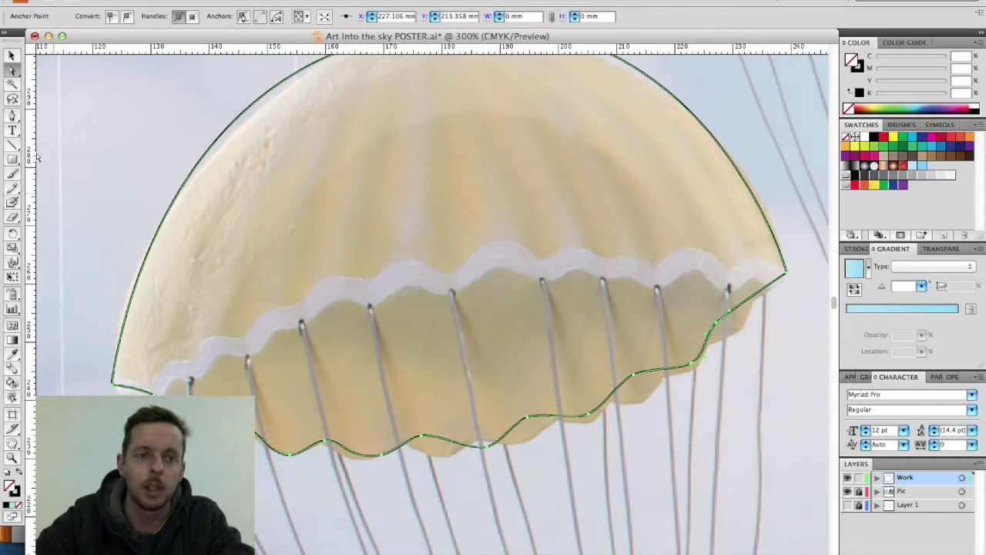
Step: Add two anchor points to the segment leading up to the canopy's right corner
left_click(15, 115)
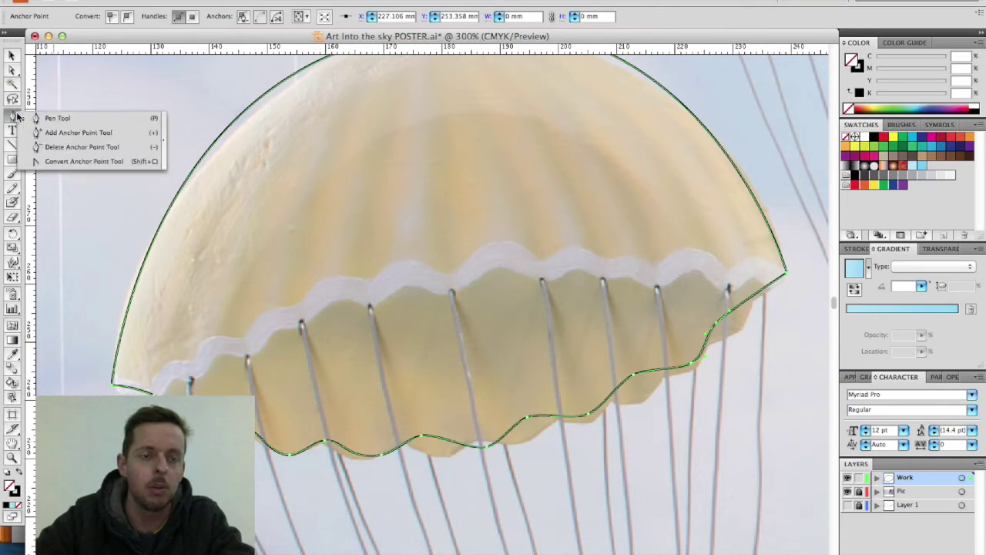
left_click(122, 135)
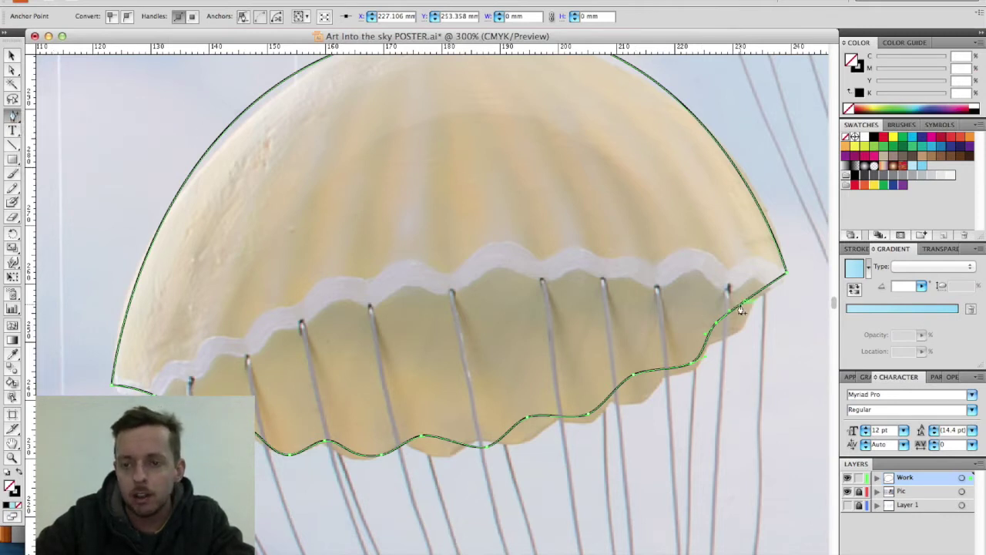
left_click(768, 292)
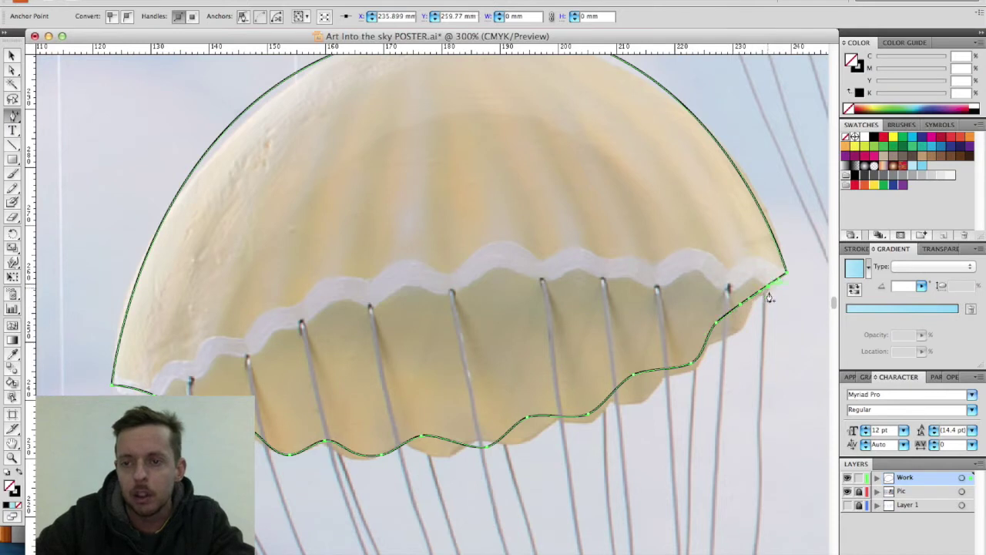
Step: Reposition the two added anchor points to form the last scallop below the right corner and deselect the path
key("a")
left_click_drag(769, 291, 762, 284)
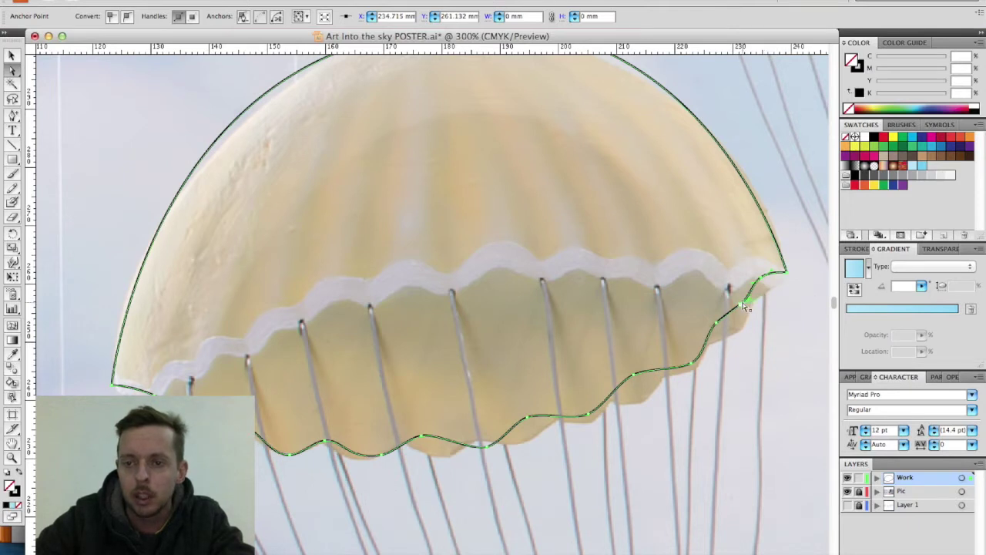
left_click(743, 307)
left_click_drag(743, 306, 743, 307)
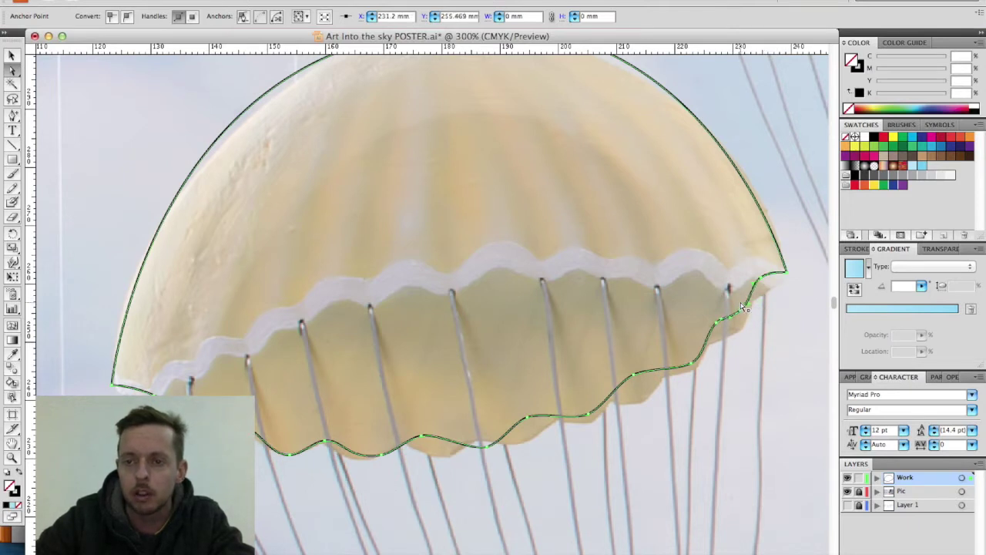
left_click(729, 381)
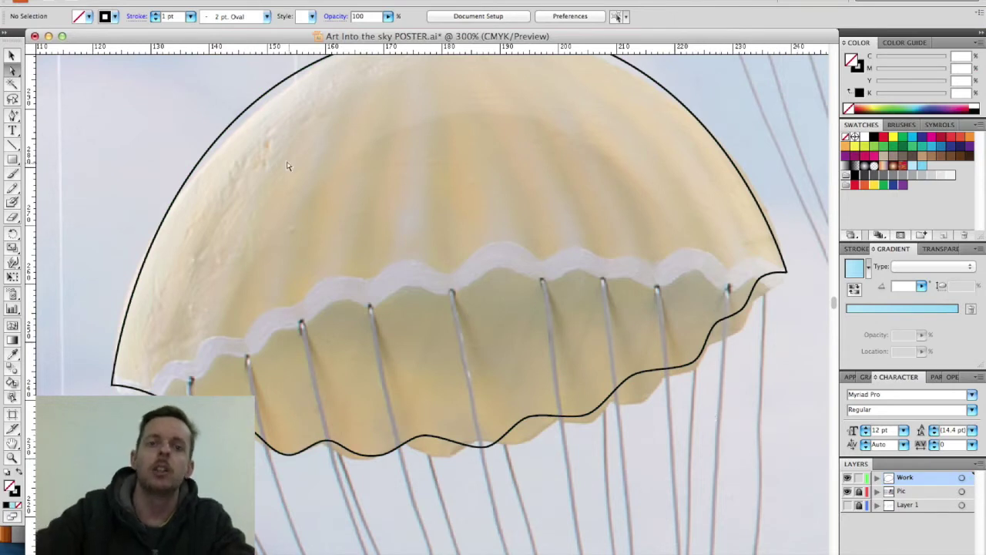
Step: Select the whole canopy path and fill it with the light blue swatch
key("v")
left_click(237, 123)
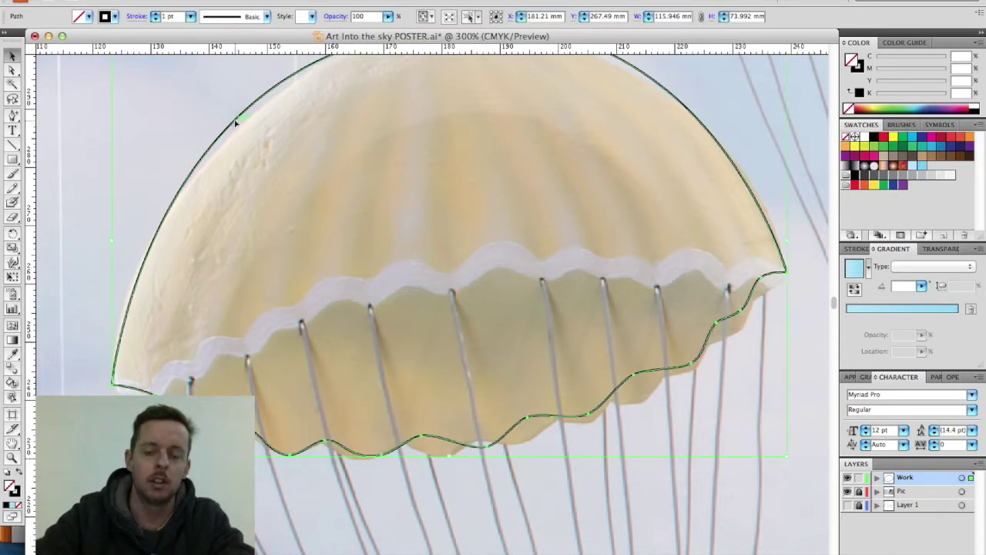
key("ctrl+minus")
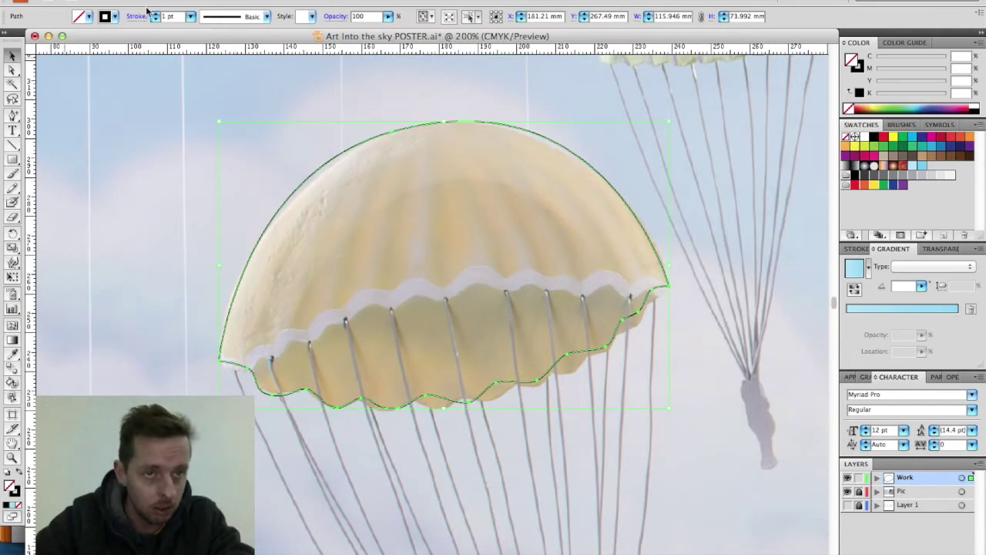
left_click(90, 16)
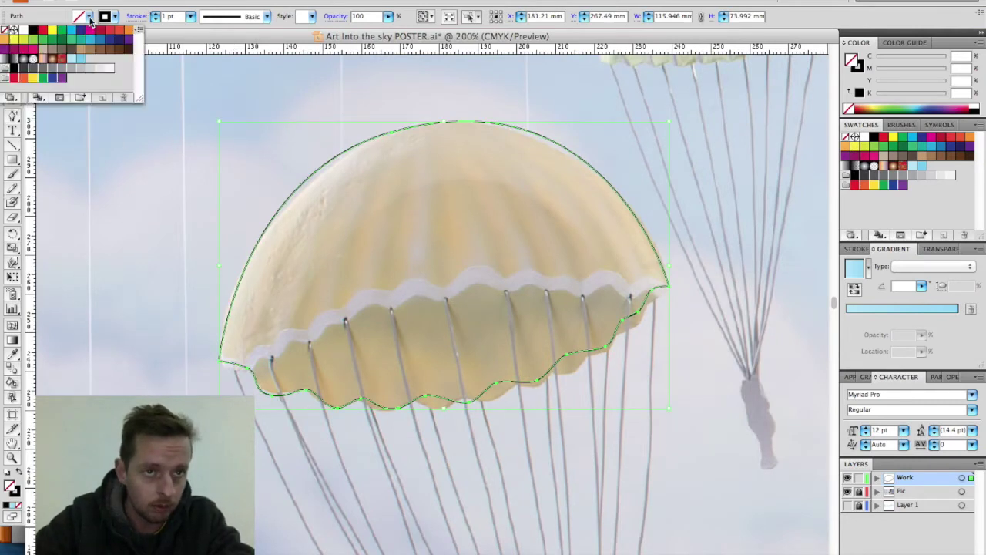
left_click(74, 60)
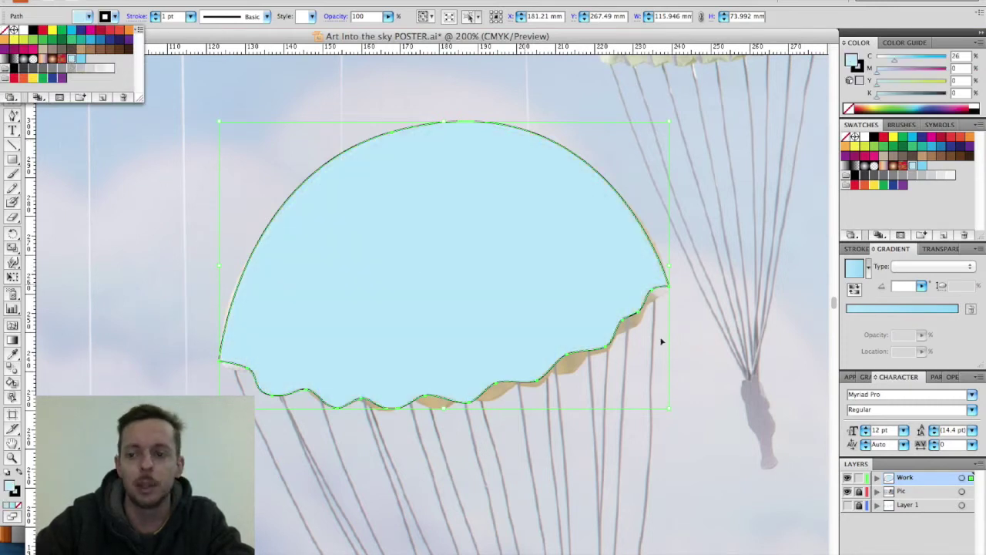
Step: Hide the Pic layer to examine the filled canopy shape on its own and show the layer again
left_click(848, 492)
left_click(848, 492)
left_click(674, 448)
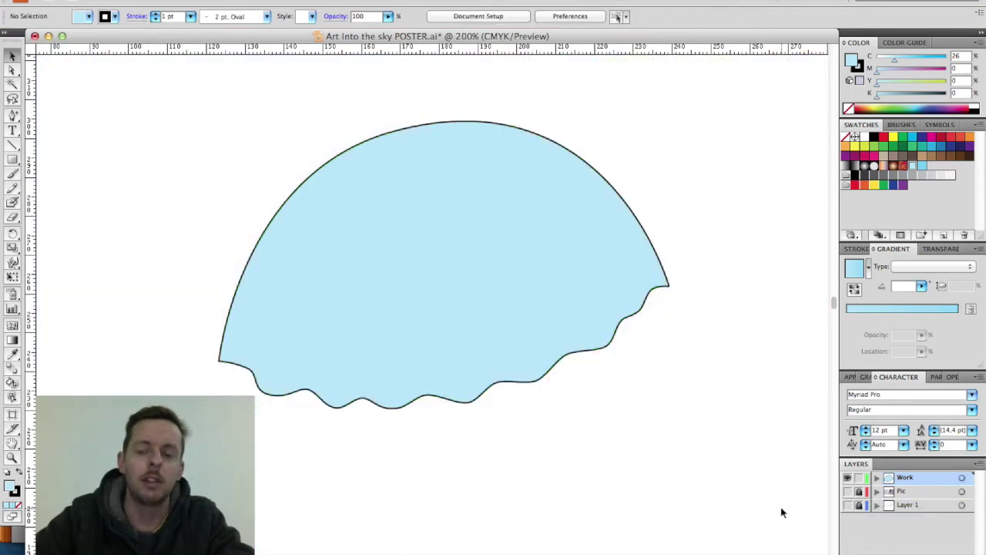
left_click(848, 491)
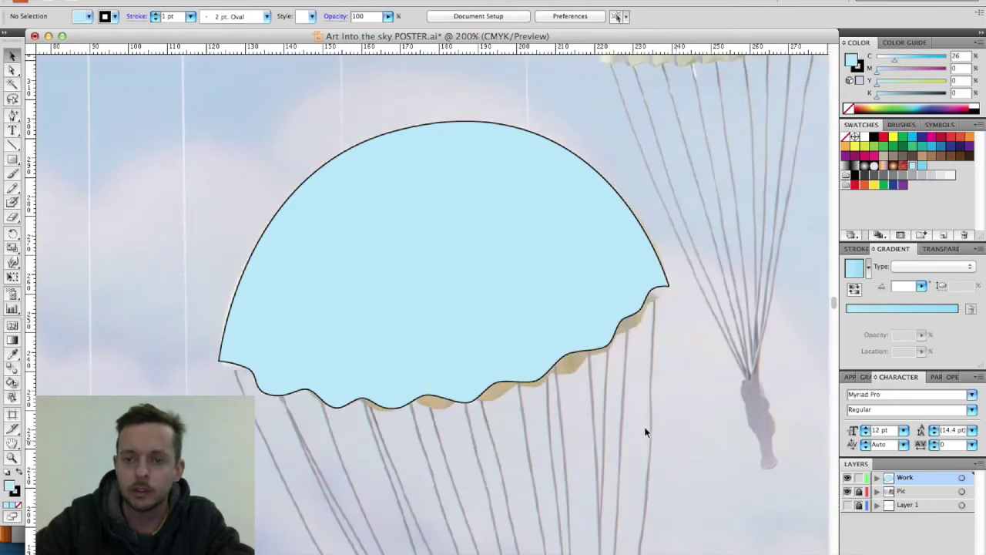
scroll(565, 409, "down", 10)
scroll(565, 408, "right", 3)
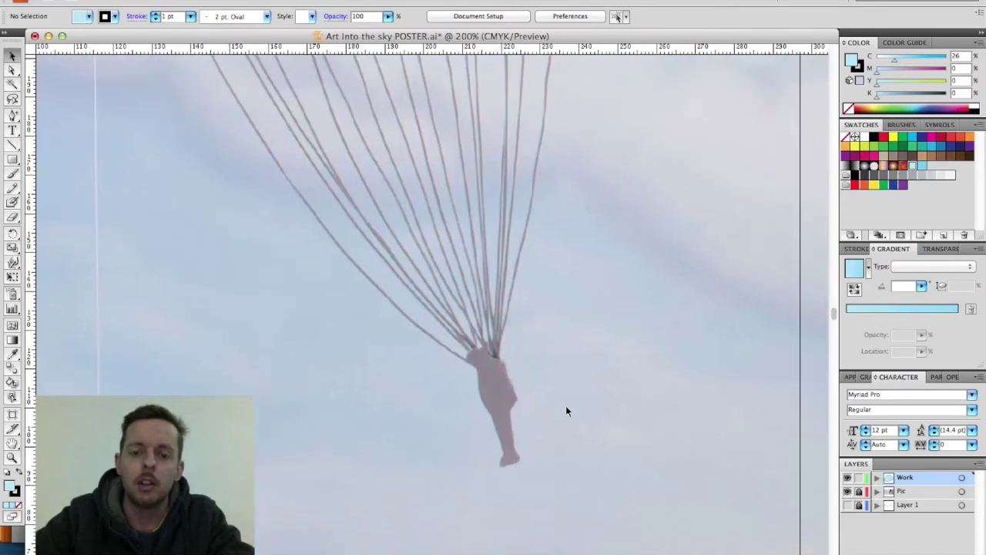
left_click(13, 116)
left_click_drag(15, 116, 50, 117)
left_click(471, 352)
left_click(479, 348)
left_click_drag(501, 383, 531, 414)
left_click(501, 447)
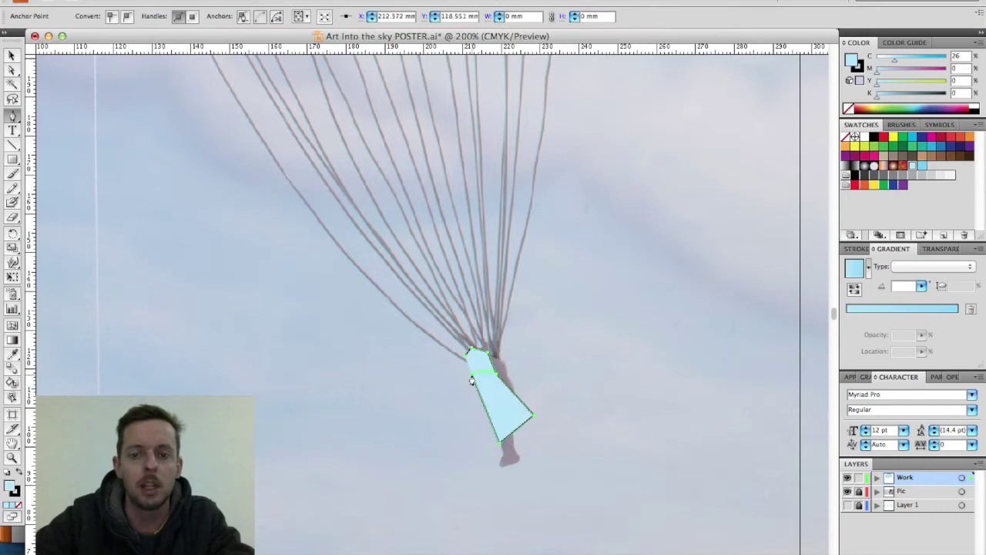
left_click(469, 352)
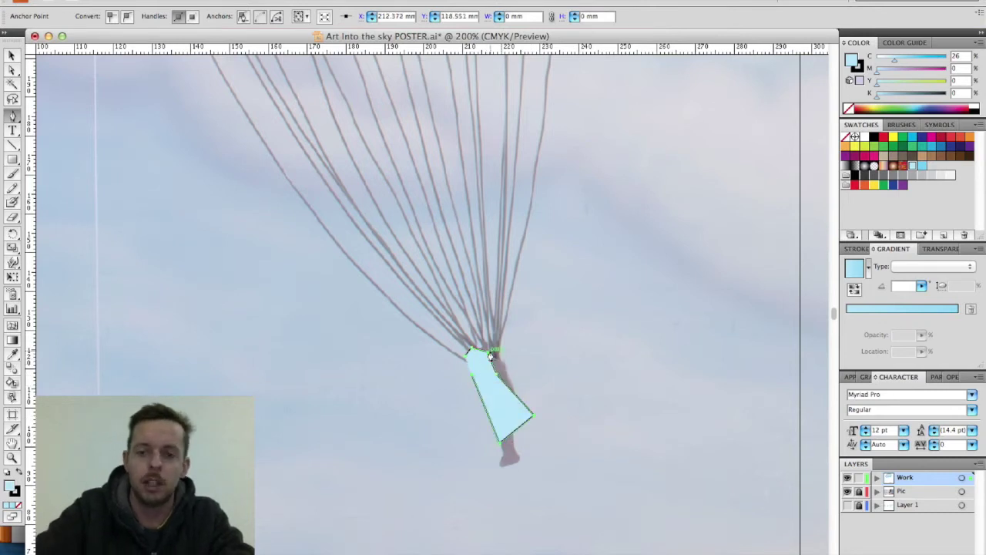
left_click(491, 357, "super")
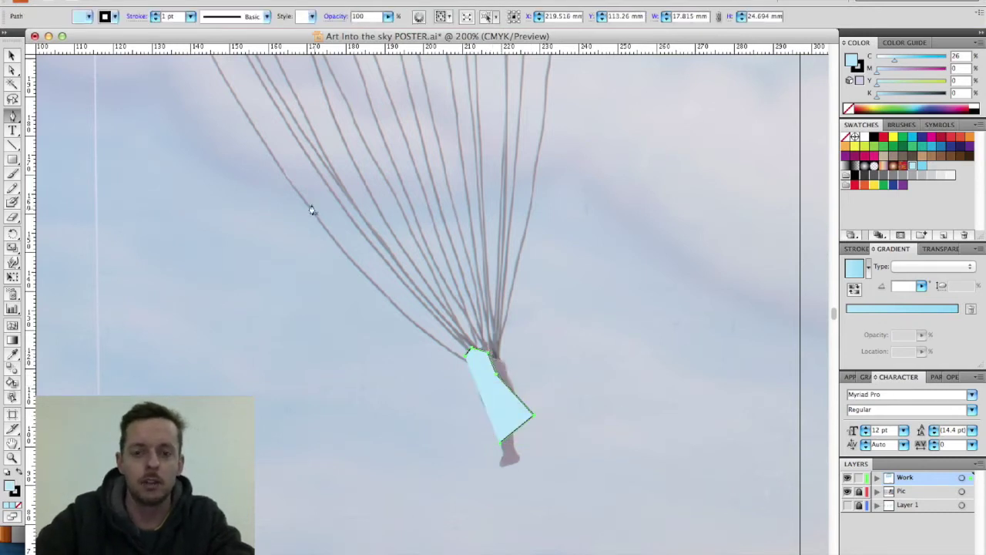
key("v")
key("Delete")
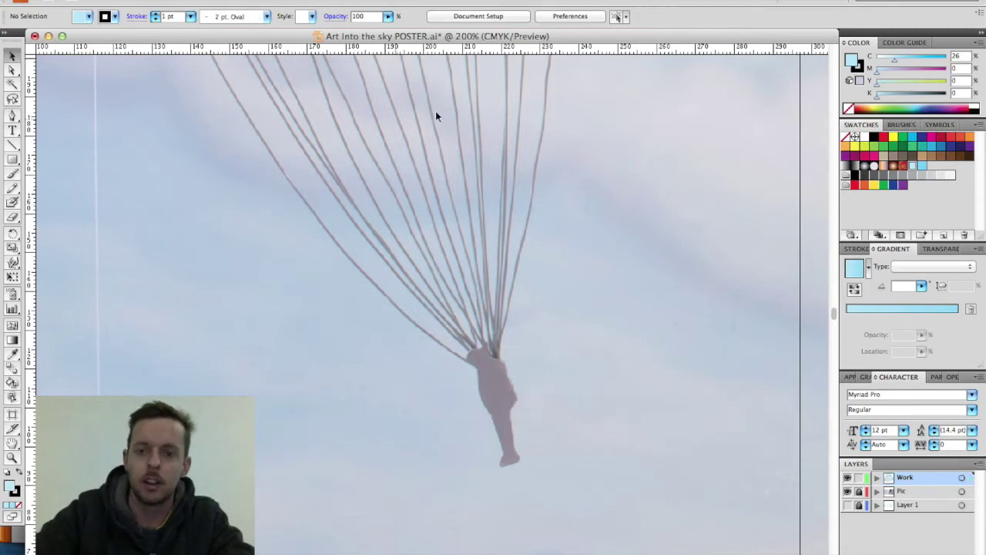
Step: Copy the finished hanging figure out of its ungrouped parachute on the unlocked Layer 1, and relock that layer and show Pic again
key("super+minus")
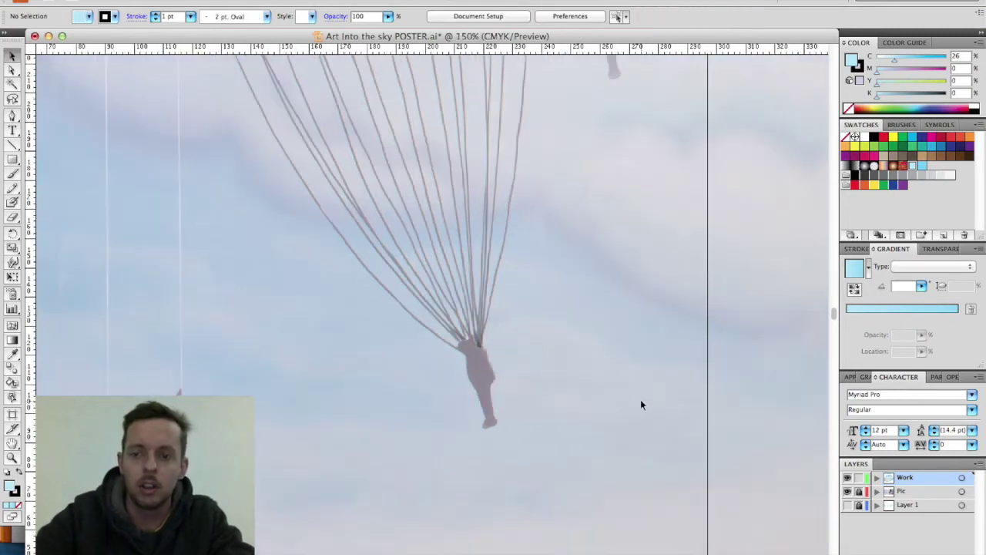
left_click(848, 492)
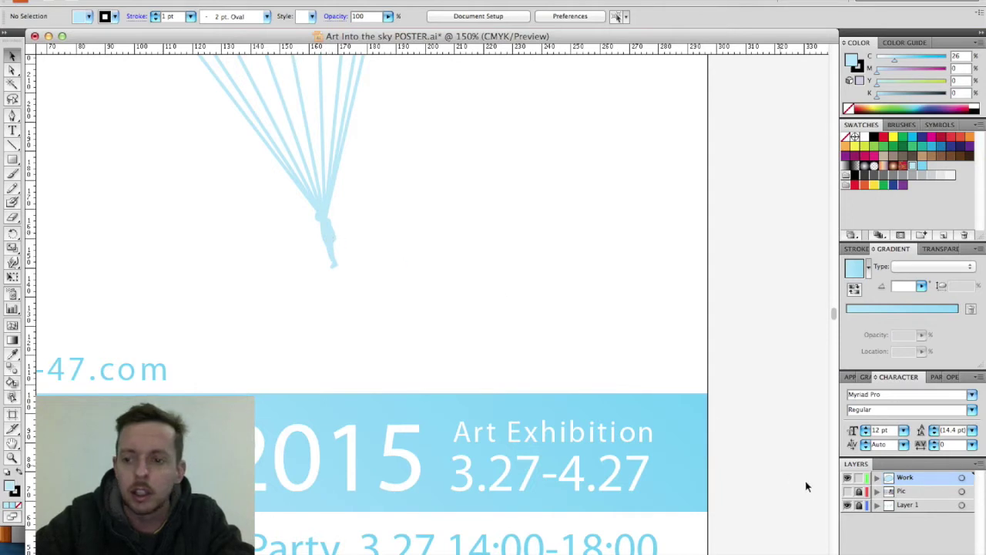
left_click(860, 505)
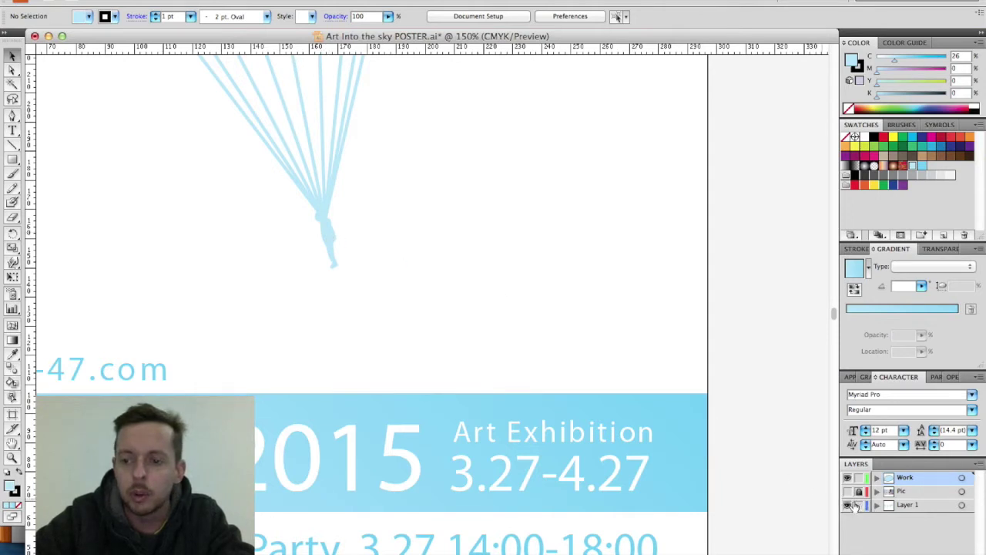
left_click(327, 225)
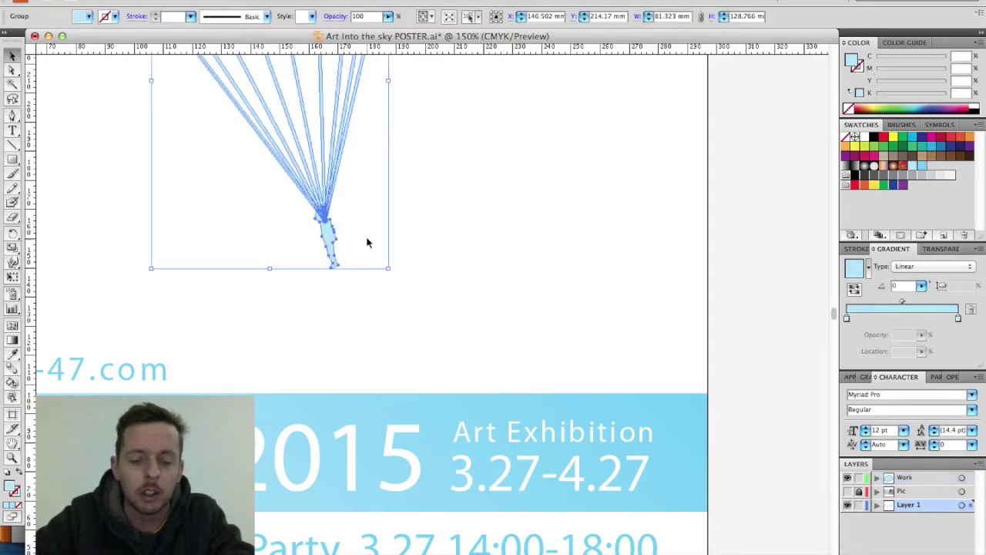
left_click(433, 248)
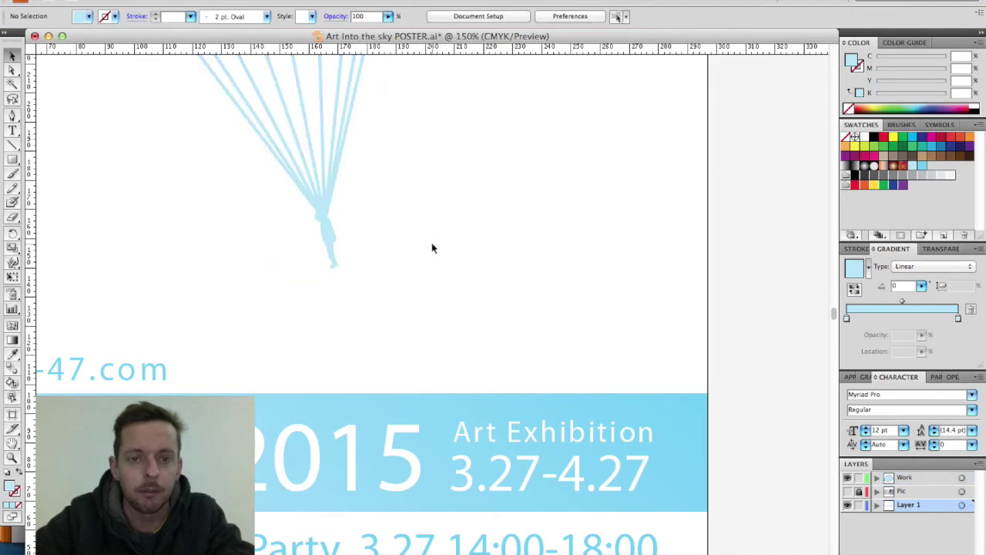
left_click(330, 244)
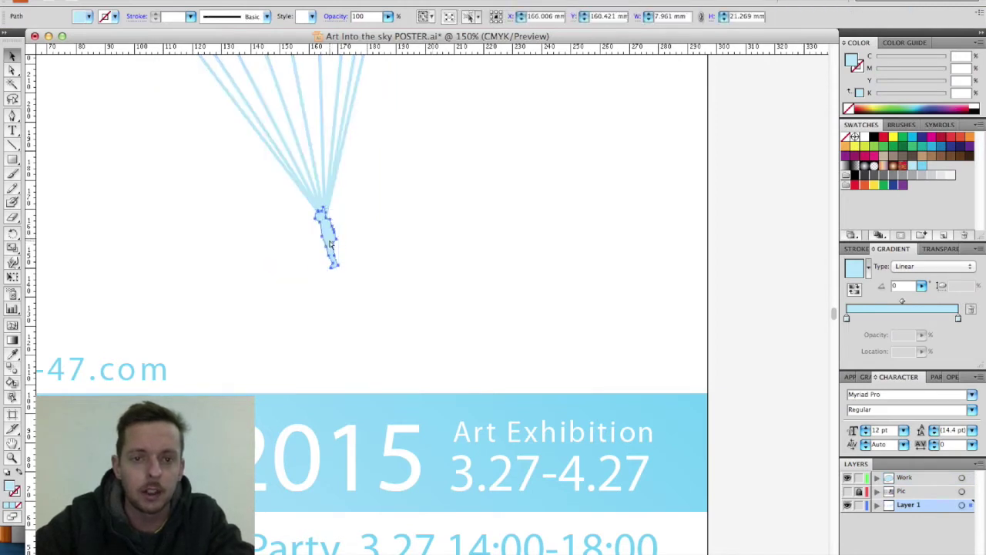
left_click(858, 506)
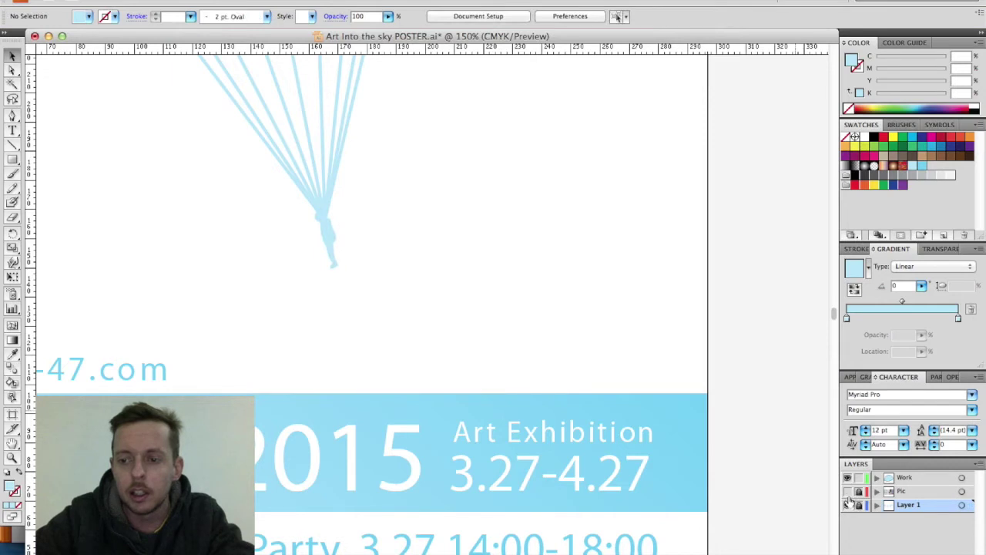
left_click(847, 492)
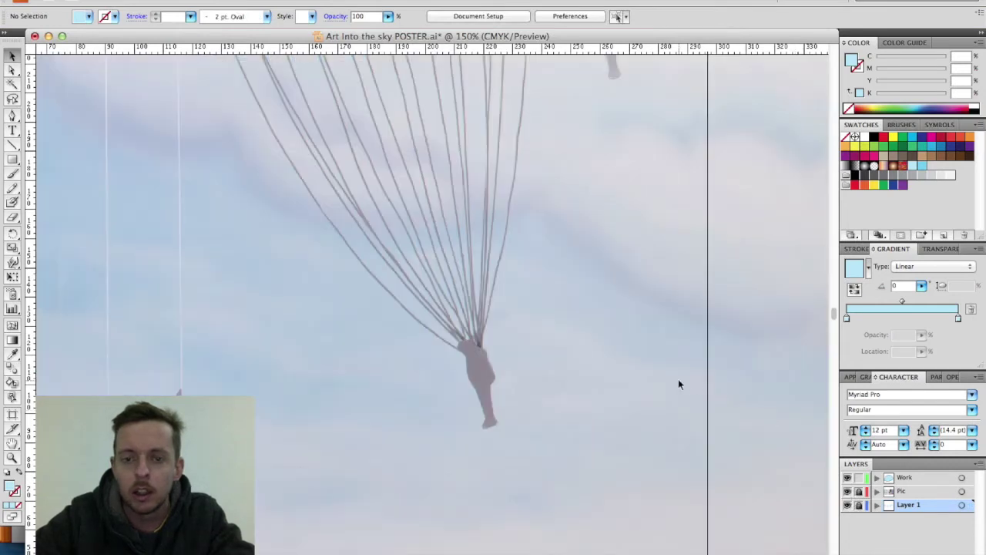
key("super+v")
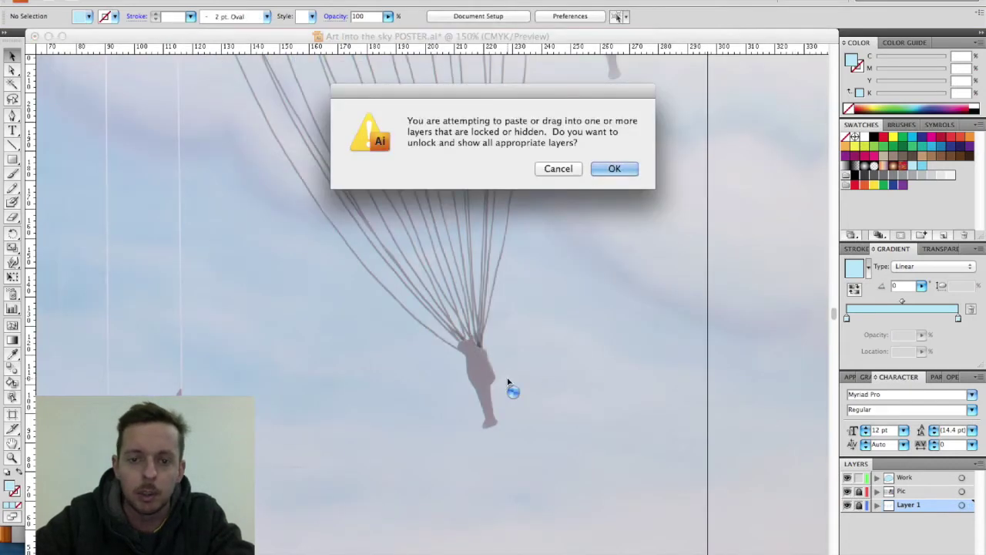
left_click(615, 169)
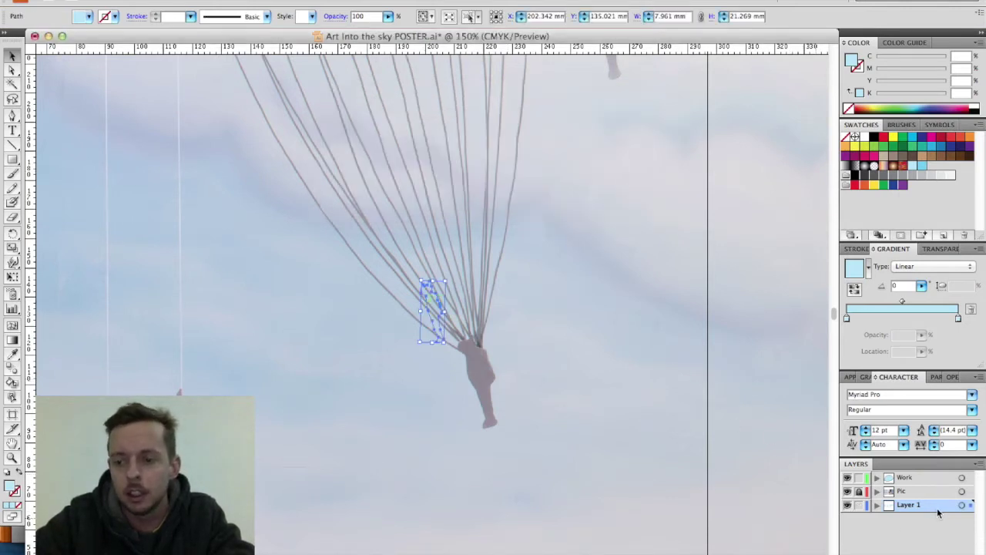
key("super+z")
Step: Paste the copied figure on the Work layer and fit it over the photographed figure at about 11.7 × 31.3 mm
left_click(910, 477)
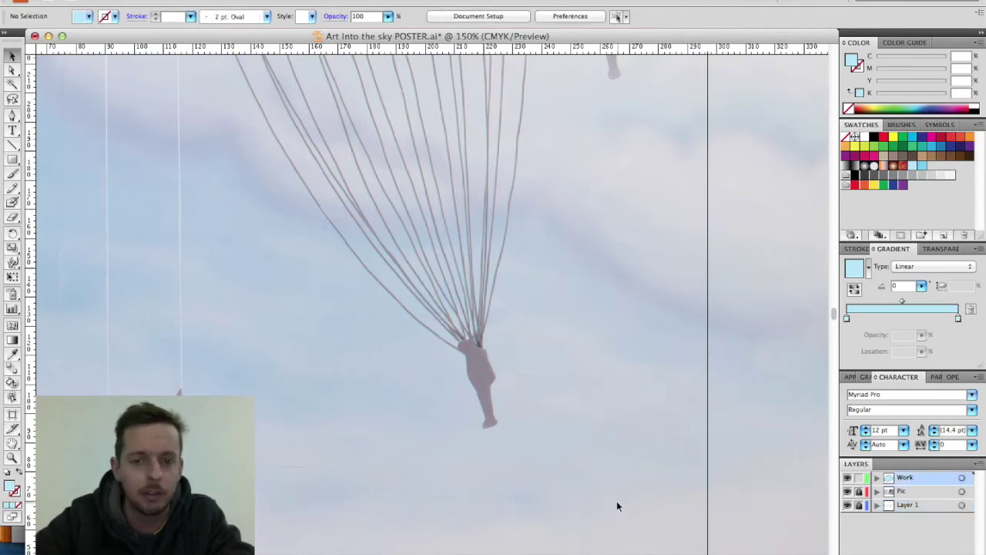
key("super+v")
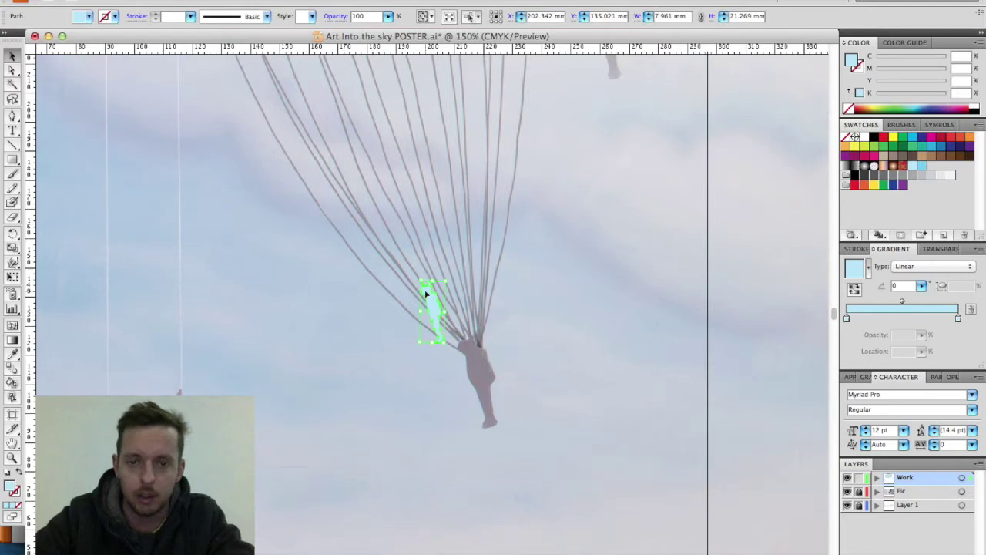
left_click_drag(433, 306, 498, 348)
left_click_drag(469, 355, 471, 358)
left_click_drag(484, 398, 516, 429)
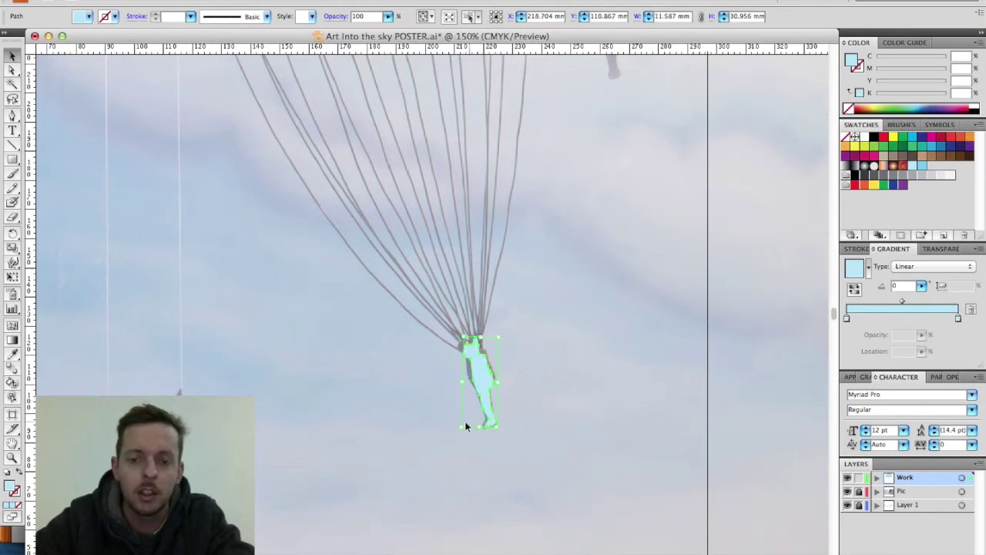
mouse_move(460, 426)
left_mouse_down()
mouse_move(467, 378)
mouse_move(477, 389)
mouse_move(447, 439)
mouse_move(373, 414)
mouse_move(460, 478)
mouse_move(395, 416)
mouse_move(481, 504)
mouse_move(447, 511)
mouse_move(486, 524)
mouse_move(447, 499)
mouse_move(446, 430)
left_mouse_up()
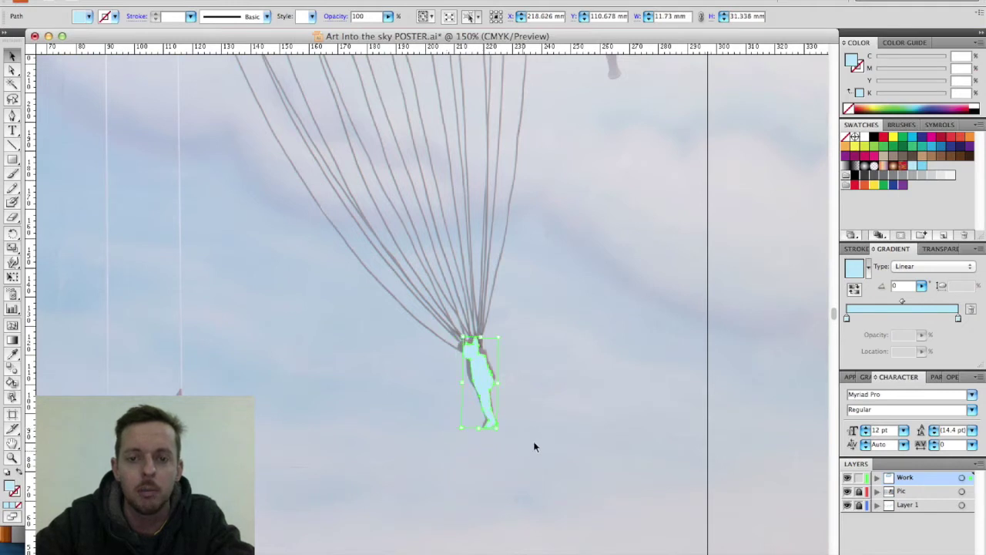
left_click(531, 416)
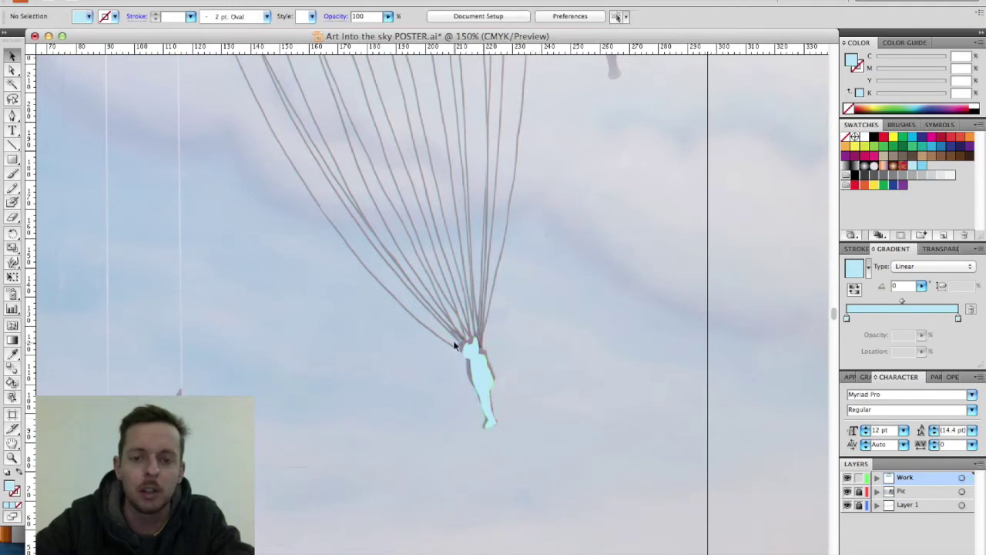
Step: Enlarge the pasted figure to about 12.8 × 34.2 mm over the photo's silhouette and deselect it
left_click(493, 367)
left_click_drag(500, 337, 479, 360)
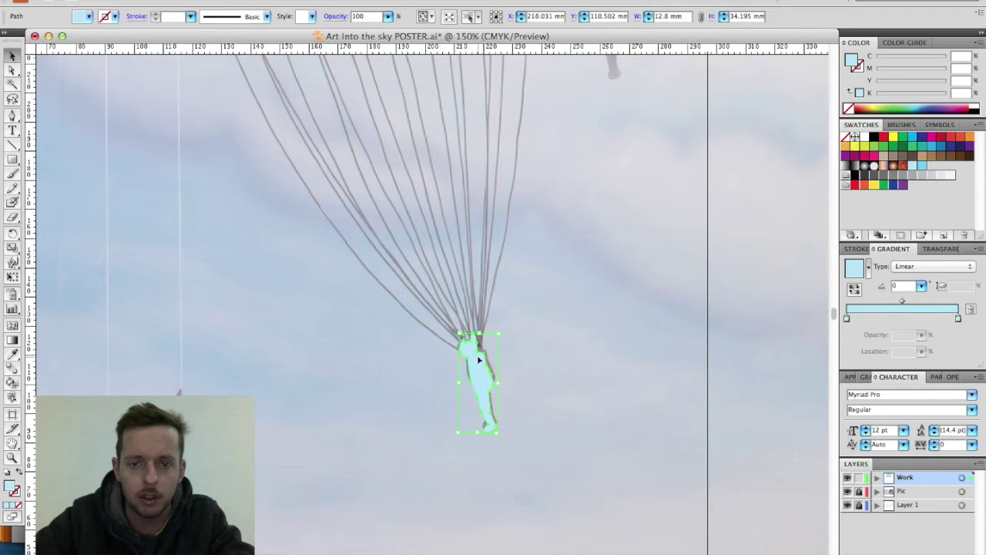
left_click(520, 371)
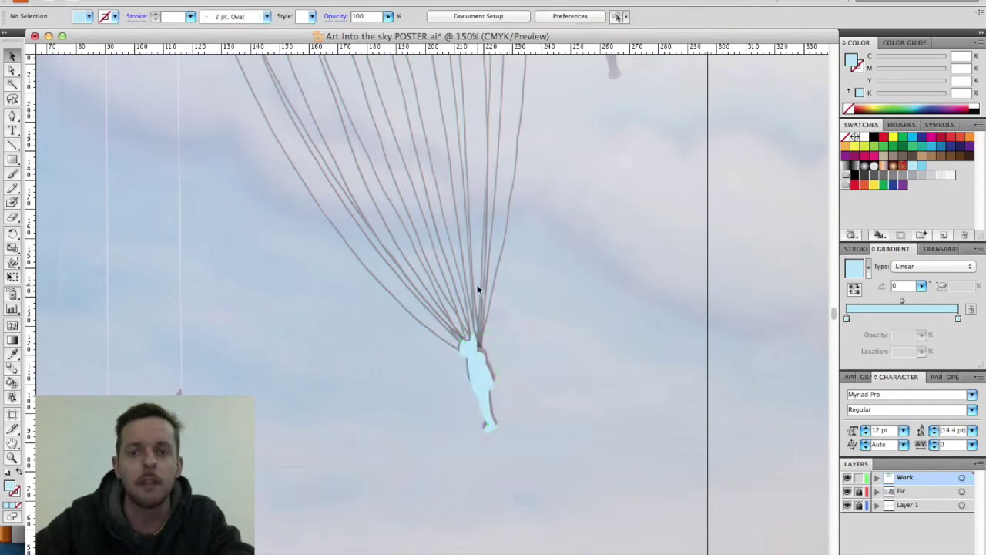
Step: Hide the Pic and Layer 1 layers and remove the canopy's black stroke
left_click(848, 491)
left_click(848, 506)
scroll(621, 393, "up", 5)
scroll(621, 393, "left", 2)
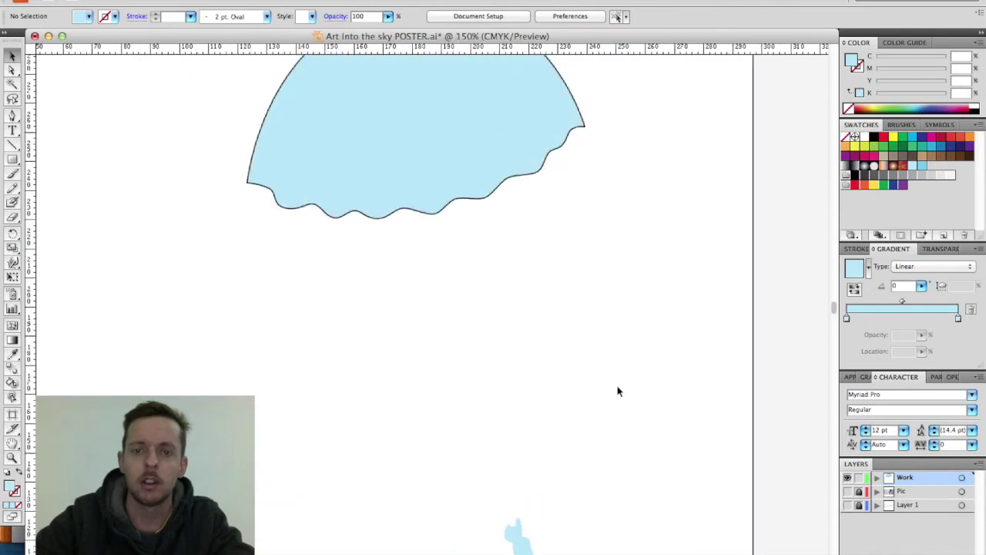
left_click(436, 141)
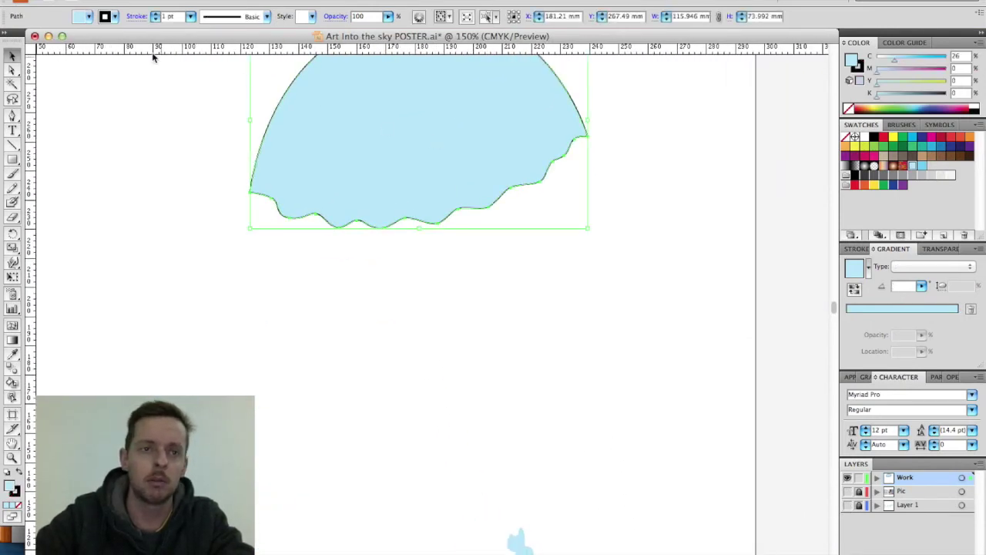
left_click(105, 17)
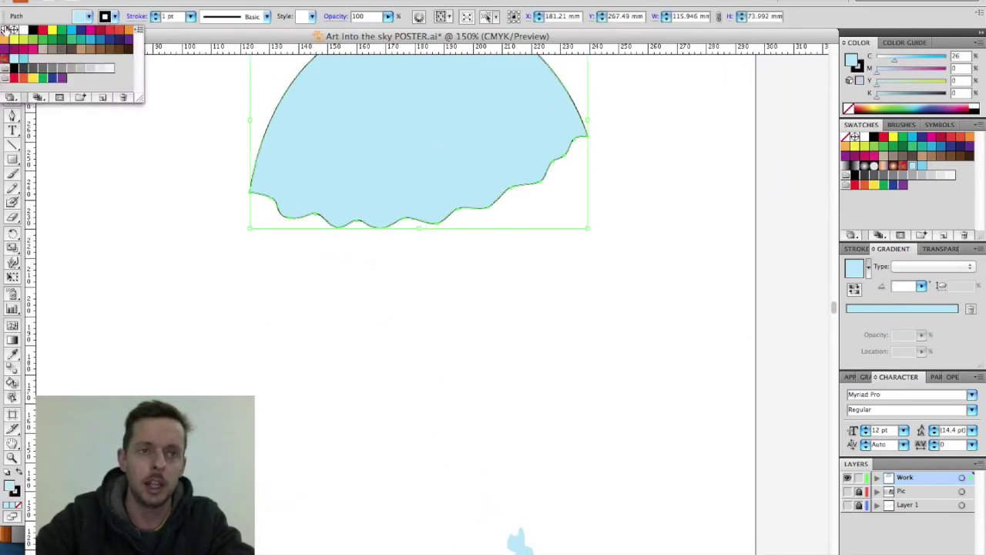
left_click(5, 29)
left_click(539, 396)
Step: Draw a straight line about 150 mm long from the canopy's left corner to the figure's head
scroll(585, 431, "down", 4)
scroll(586, 432, "right", 2)
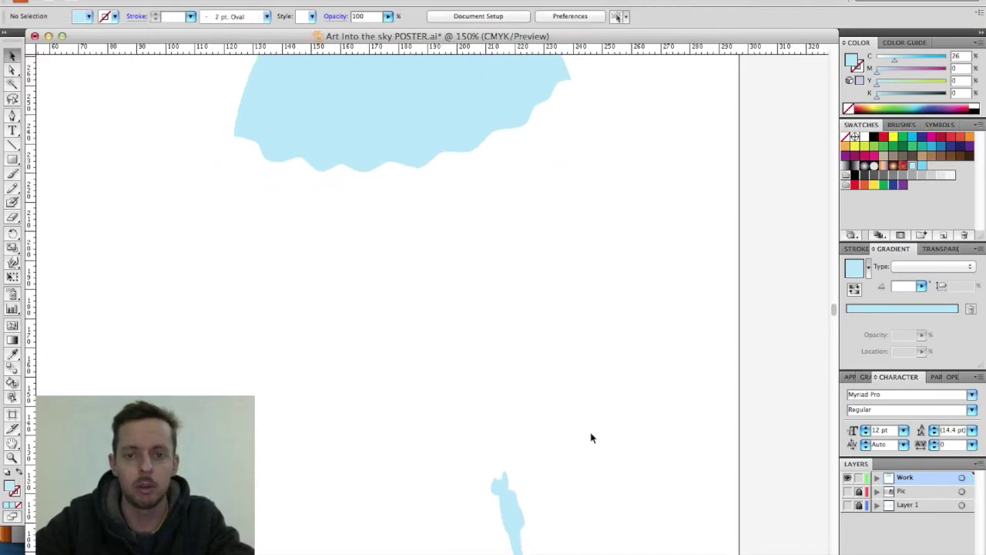
scroll(591, 437, "up", 2)
scroll(591, 438, "left", 2)
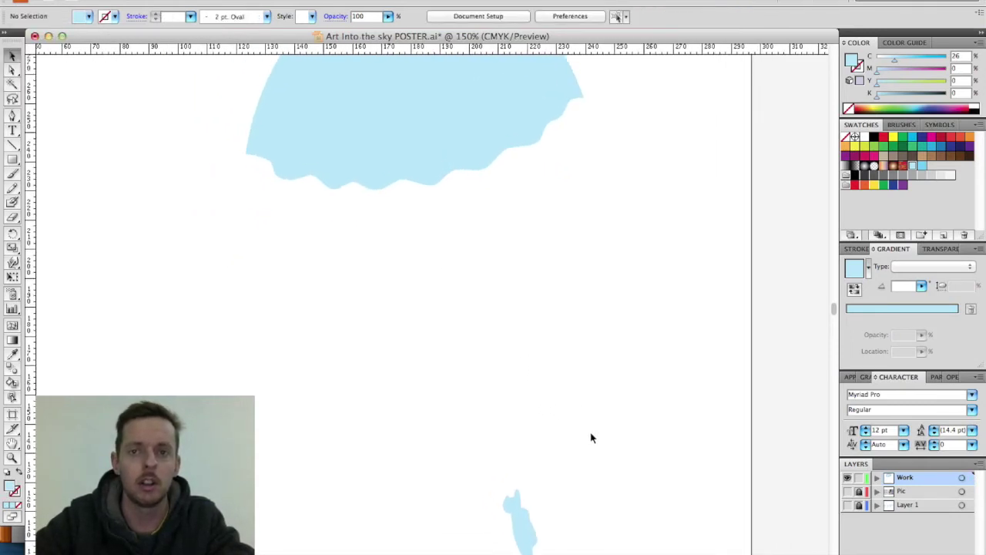
left_click(11, 145)
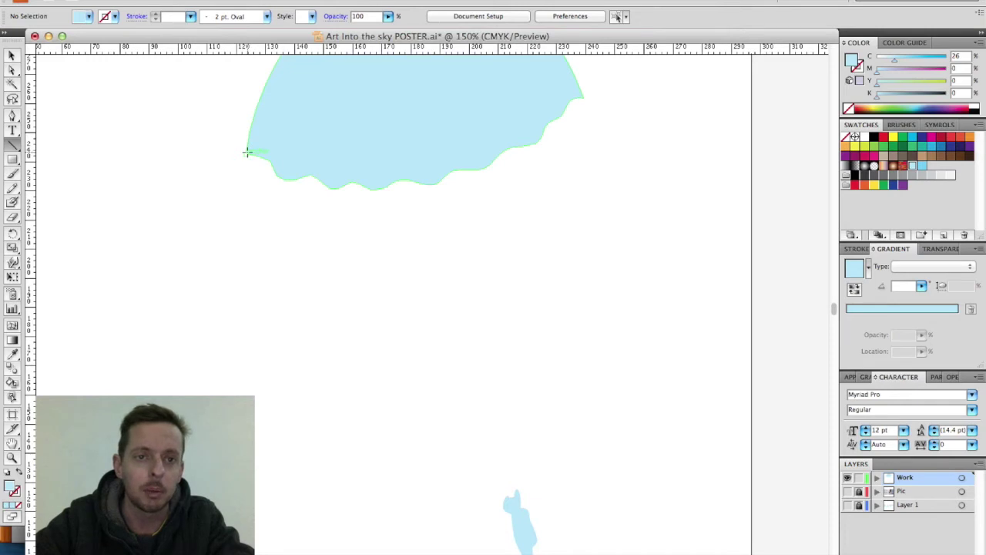
left_click_drag(246, 151, 506, 505)
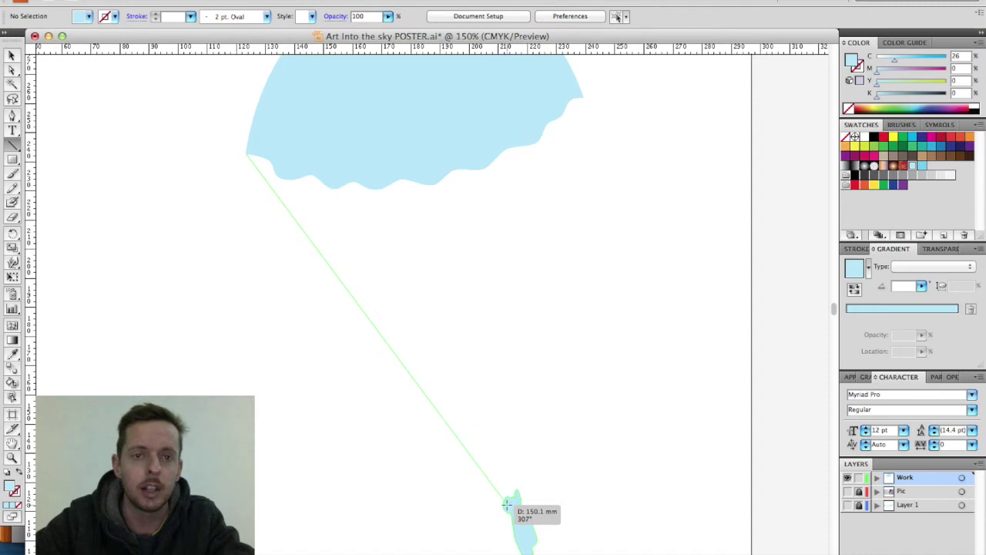
left_click_drag(507, 505, 507, 505)
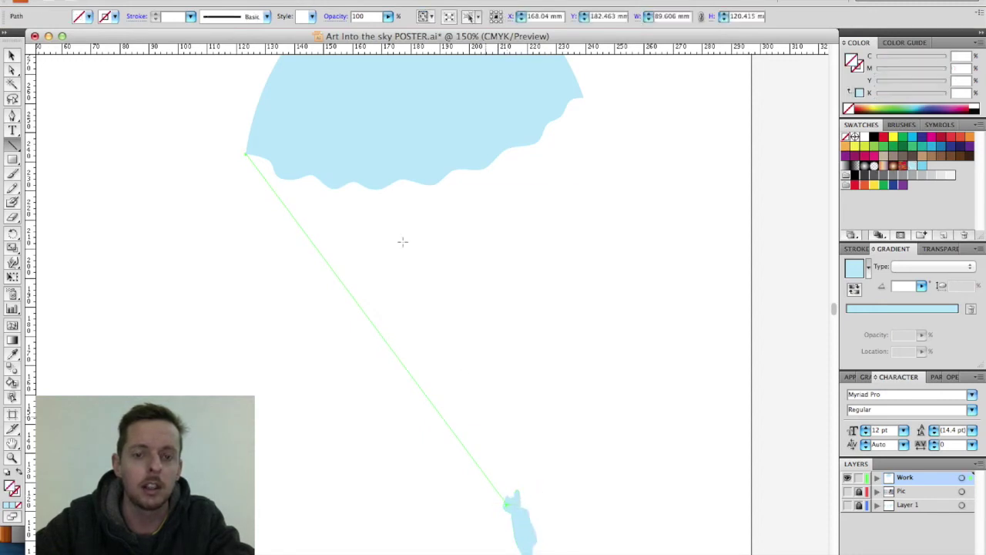
Step: Give the new parachute line a light blue stroke matching the canopy
left_click(114, 16)
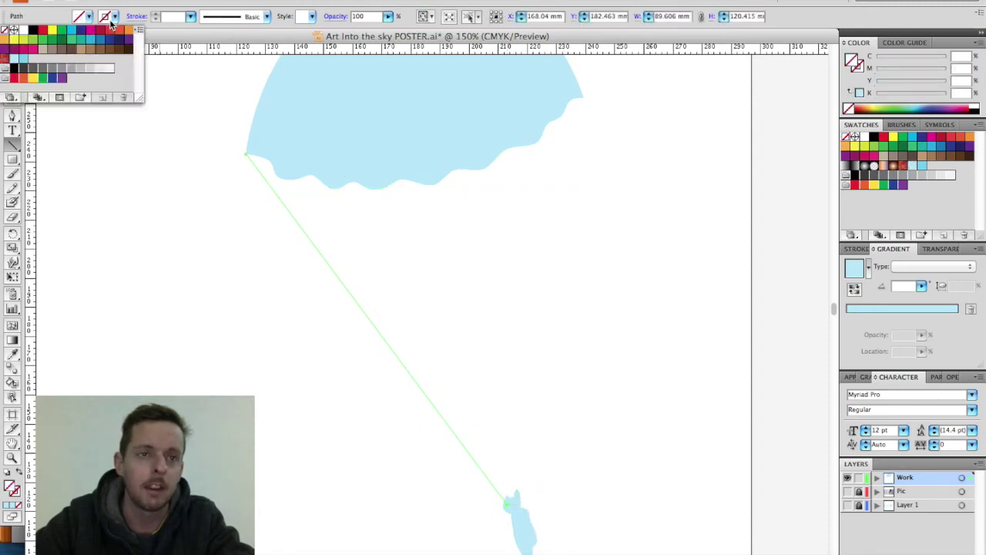
left_click(13, 59)
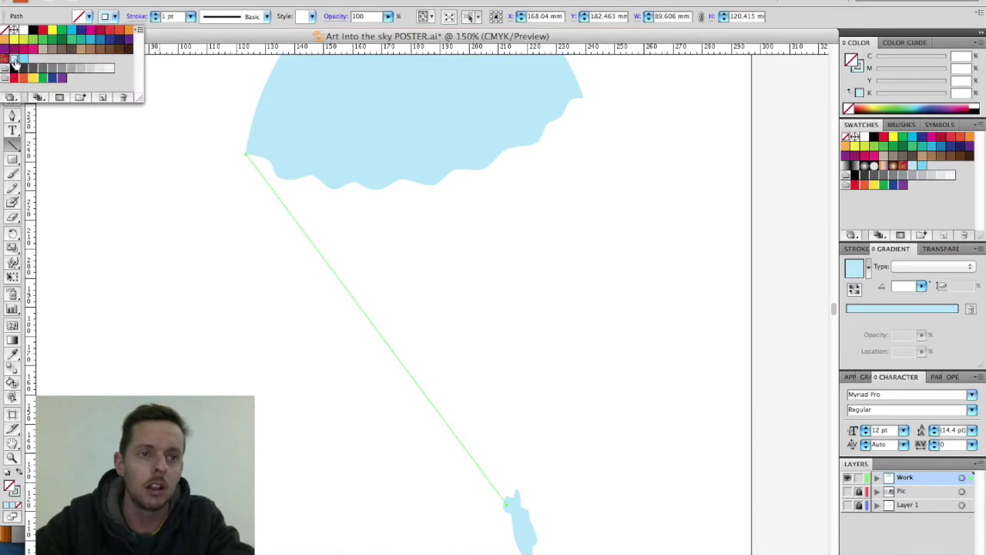
left_click(65, 16)
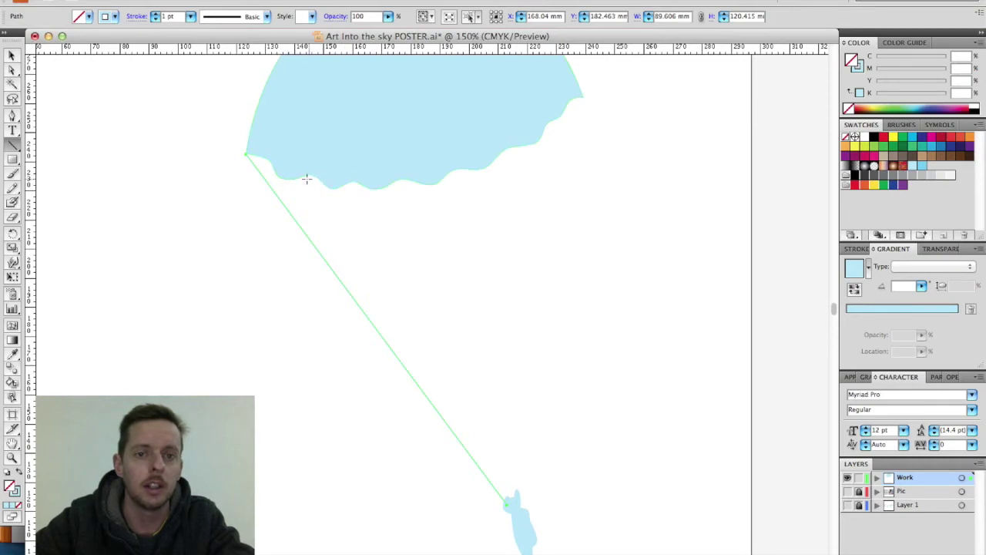
Step: Draw a second parachute line from the next scallop peak to the first line's lower end and move the figure aside
mouse_move(308, 173)
left_mouse_down()
mouse_move(507, 504)
mouse_move(585, 532)
left_mouse_up()
key("v")
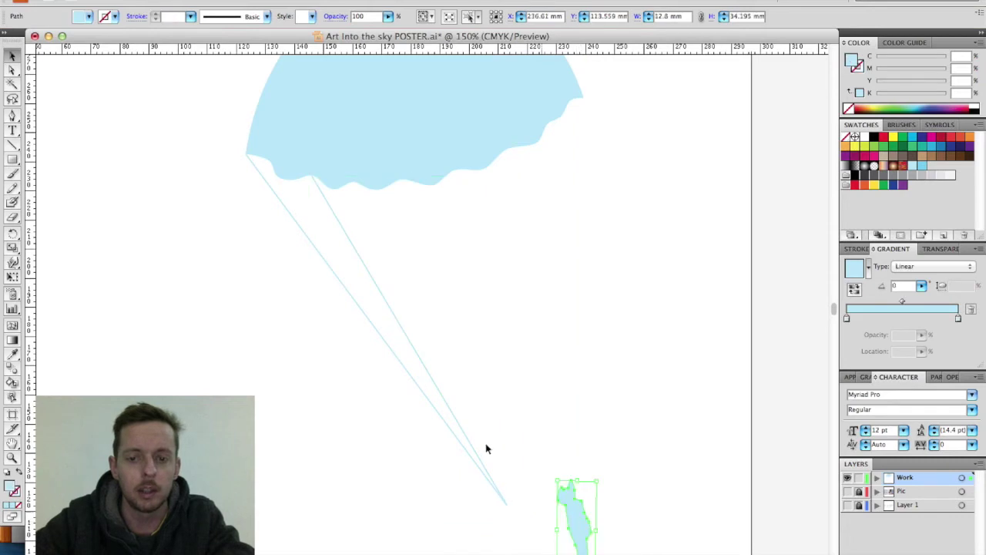
key("l")
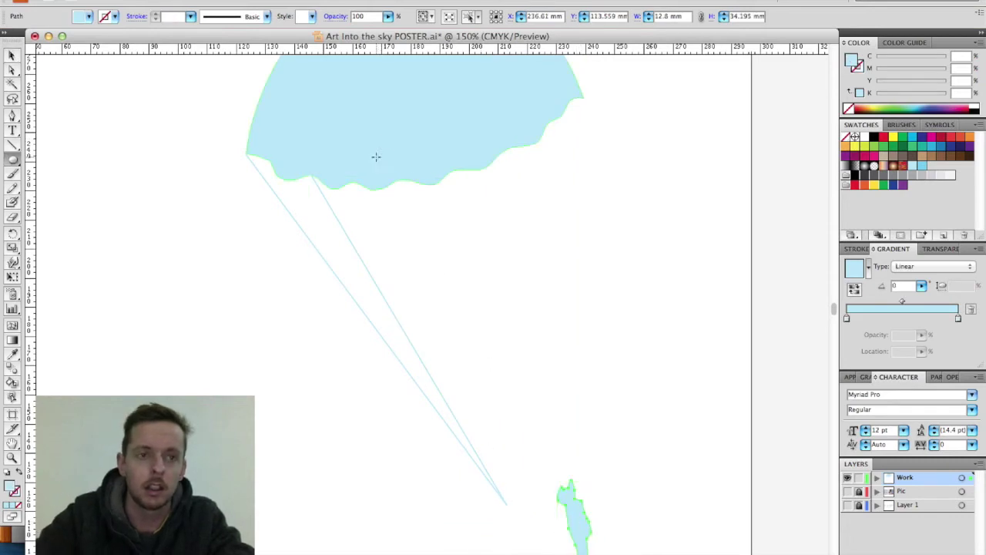
Step: Draw two more straight parachute lines, about 120 mm long, from the next two scallop peaks to the existing lines' lower end
left_click(11, 147)
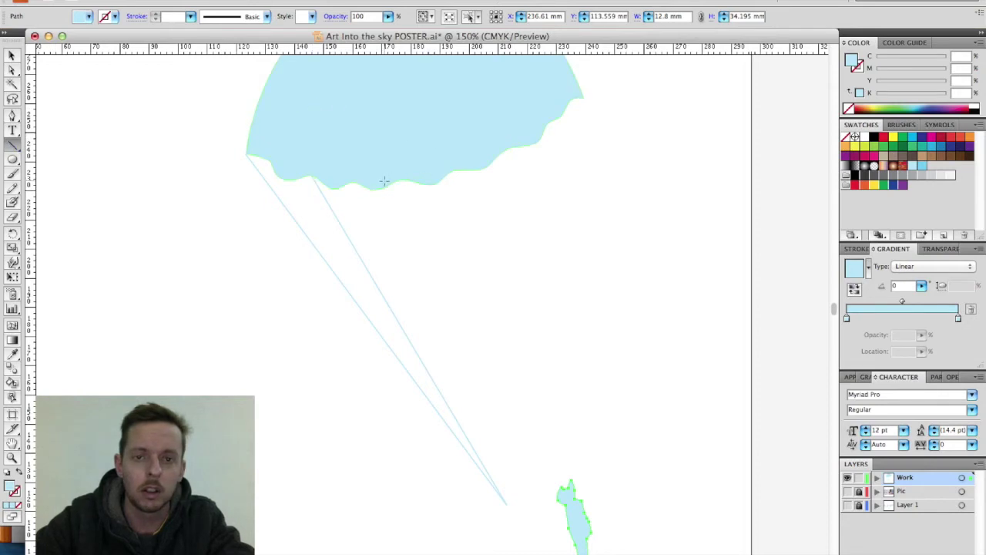
left_click_drag(383, 182, 507, 509)
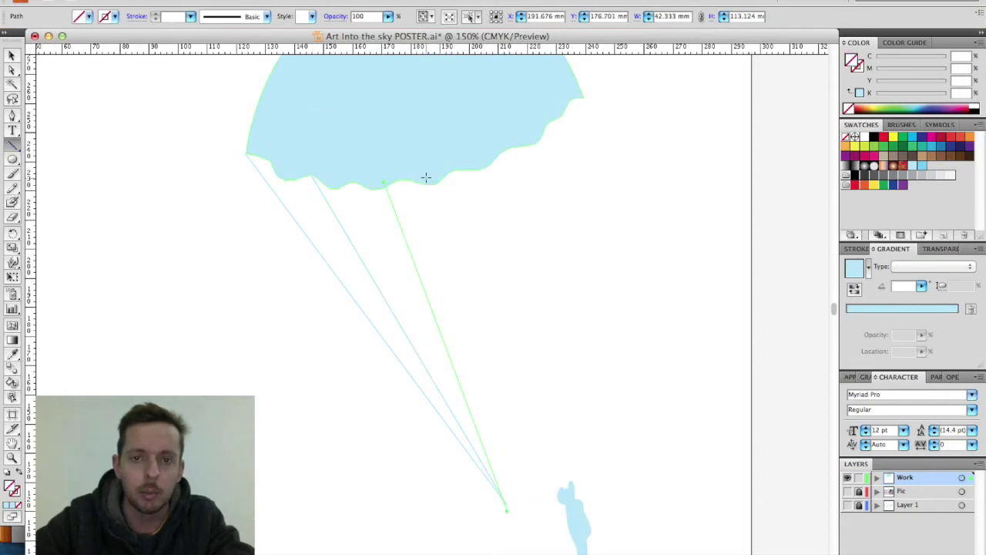
mouse_move(429, 175)
left_mouse_down()
mouse_move(502, 326)
mouse_move(501, 511)
mouse_move(510, 518)
left_mouse_up()
Step: Give the two new parachute lines the canopy's light blue as a 1 pt stroke
key("v")
left_click_drag(547, 299, 417, 334)
left_click(115, 16)
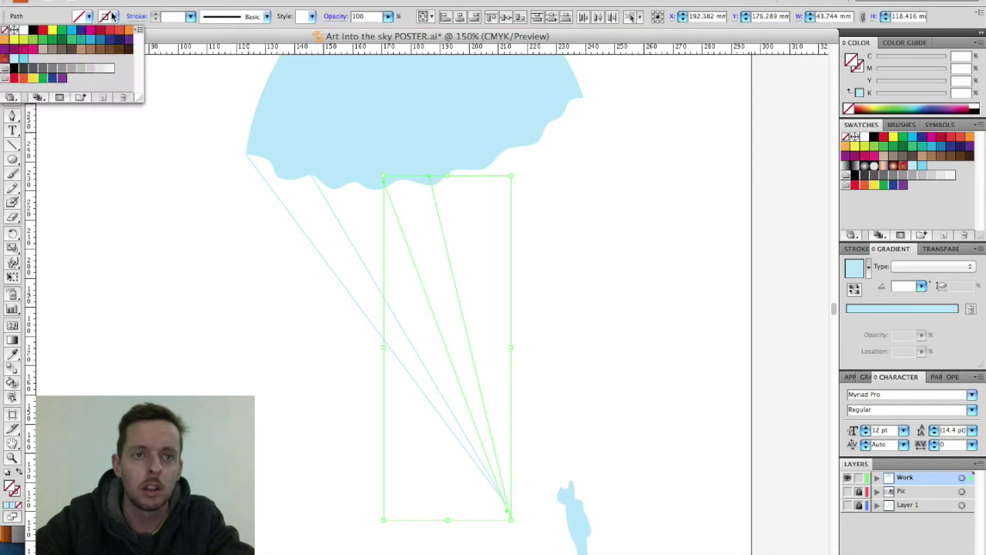
left_click(13, 57)
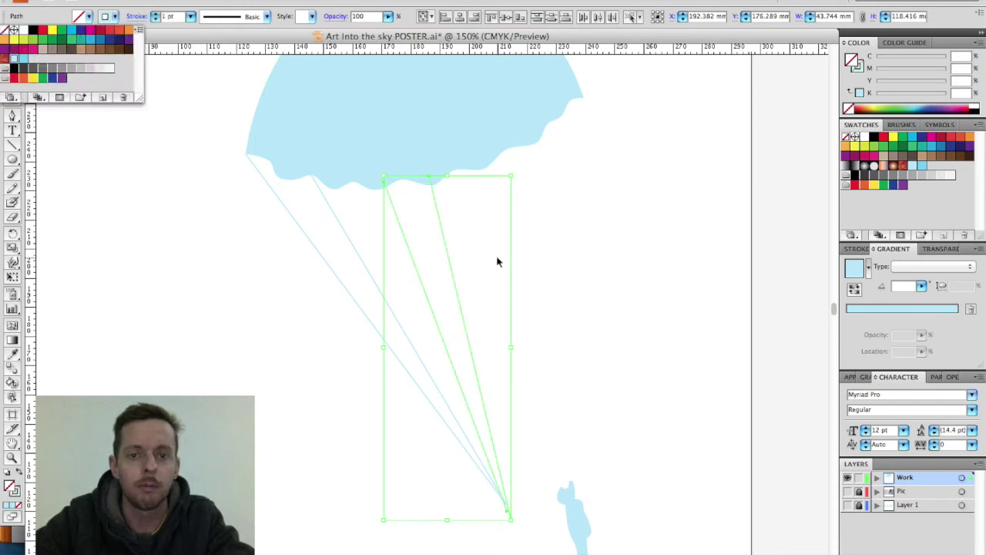
left_click(590, 298)
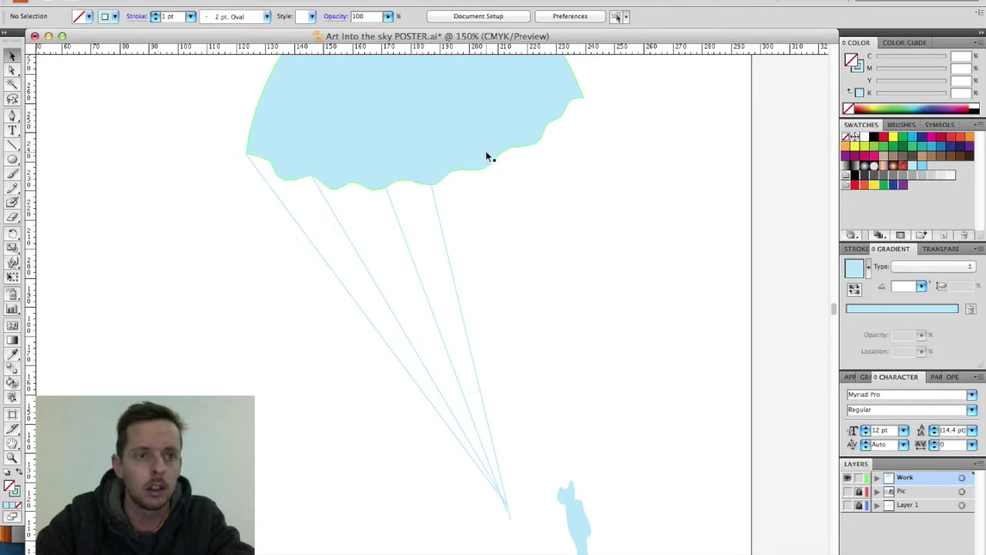
Step: Draw four more lines down from the remaining scallop peaks and the canopy's right corner, leaving their lower ends roughly placed
key("backslash")
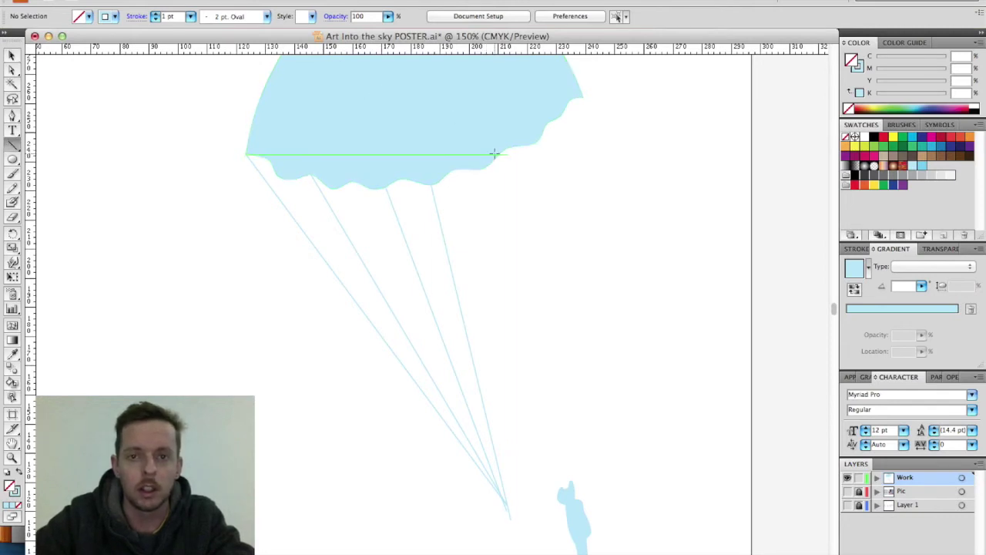
left_click_drag(484, 168, 483, 505)
left_click_drag(530, 74, 459, 460)
scroll(628, 124, "up", 5)
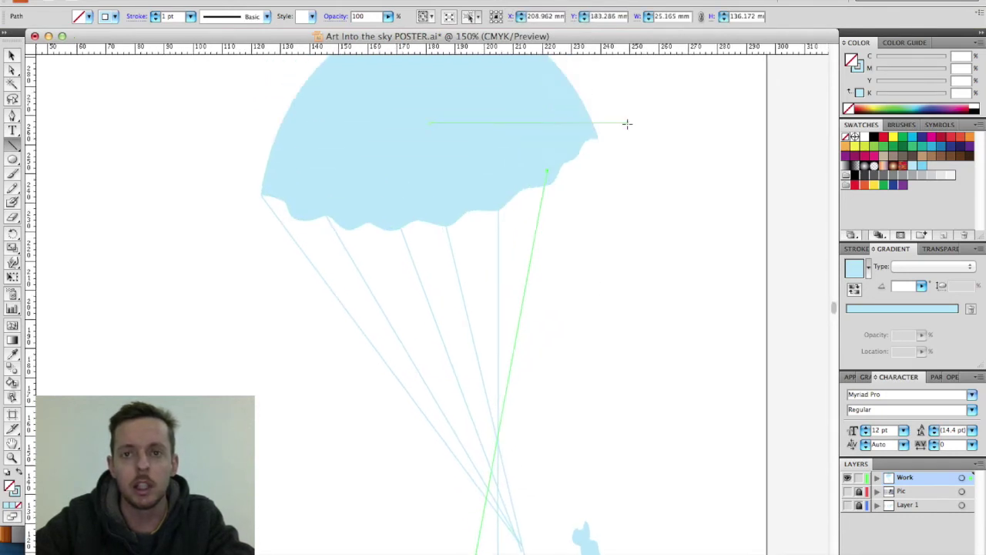
left_click_drag(578, 146, 529, 501)
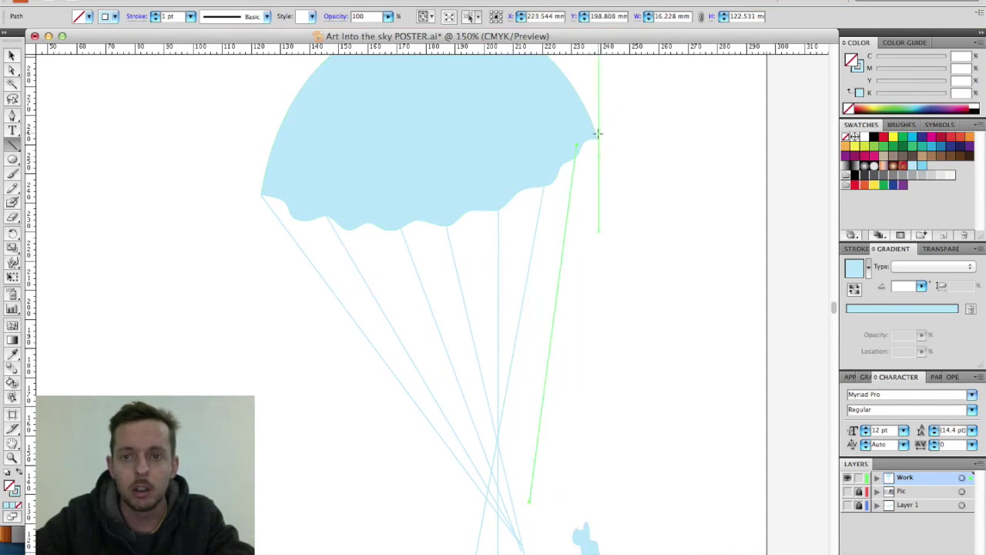
left_click_drag(598, 133, 522, 455)
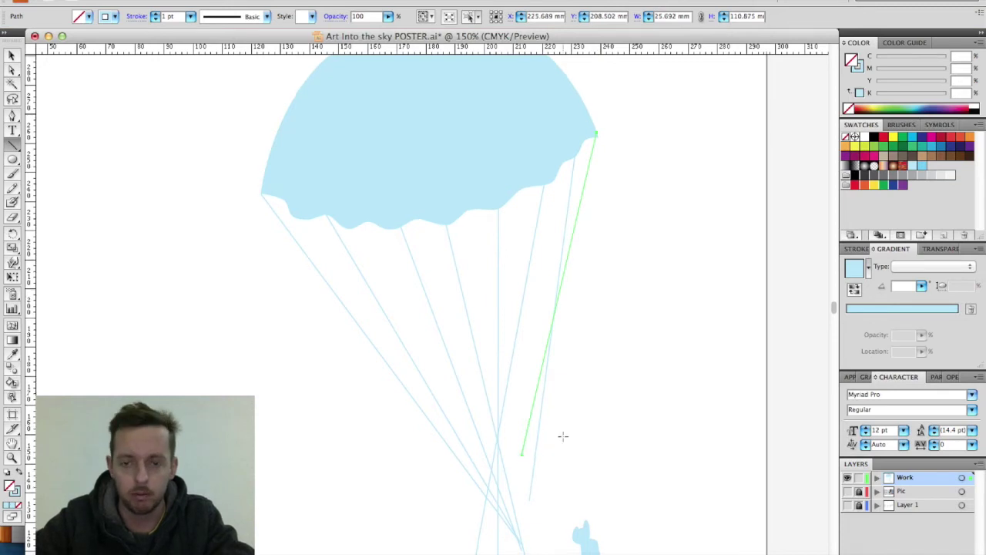
Step: Bring the lower end points of all eight lines together by aligning them to their horizontal and vertical centres
scroll(563, 436, "right", 5)
scroll(562, 435, "down", 3)
scroll(563, 437, "down", 5)
scroll(563, 437, "left", 2)
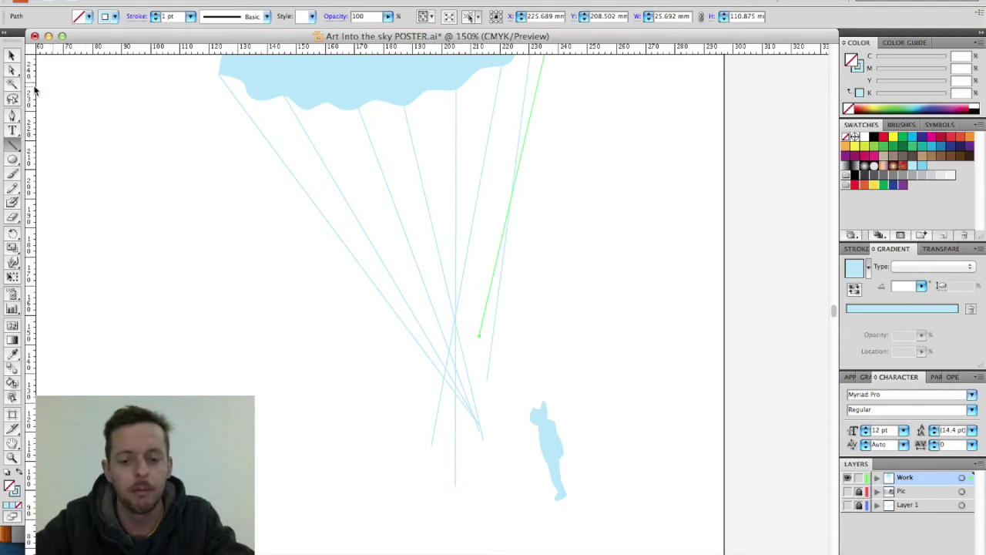
key("a")
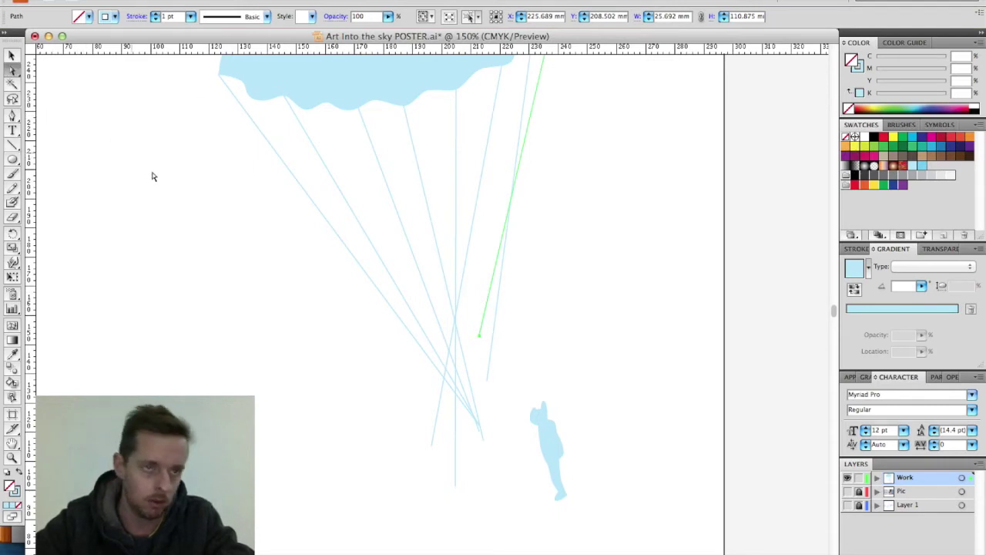
left_click_drag(377, 324, 502, 503)
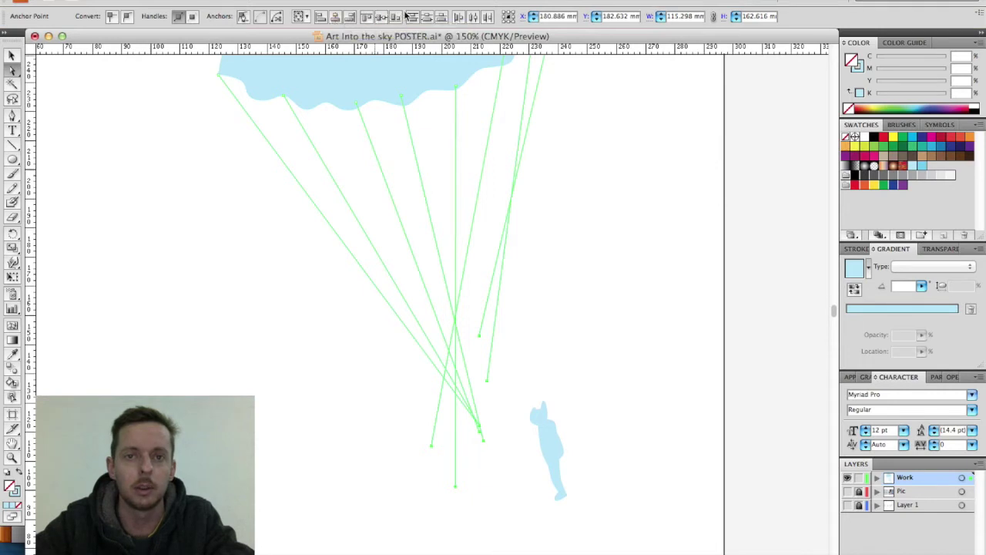
left_click(336, 18)
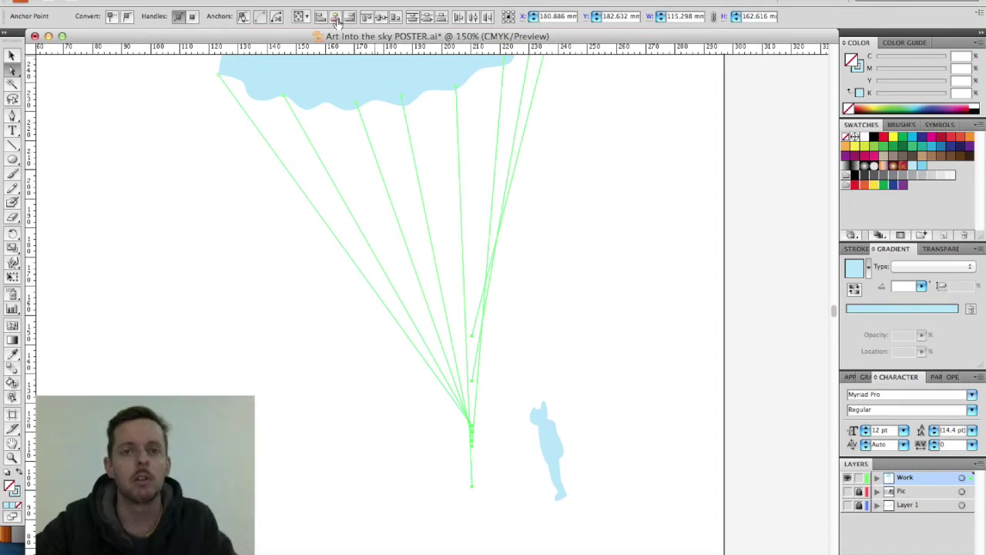
left_click(381, 19)
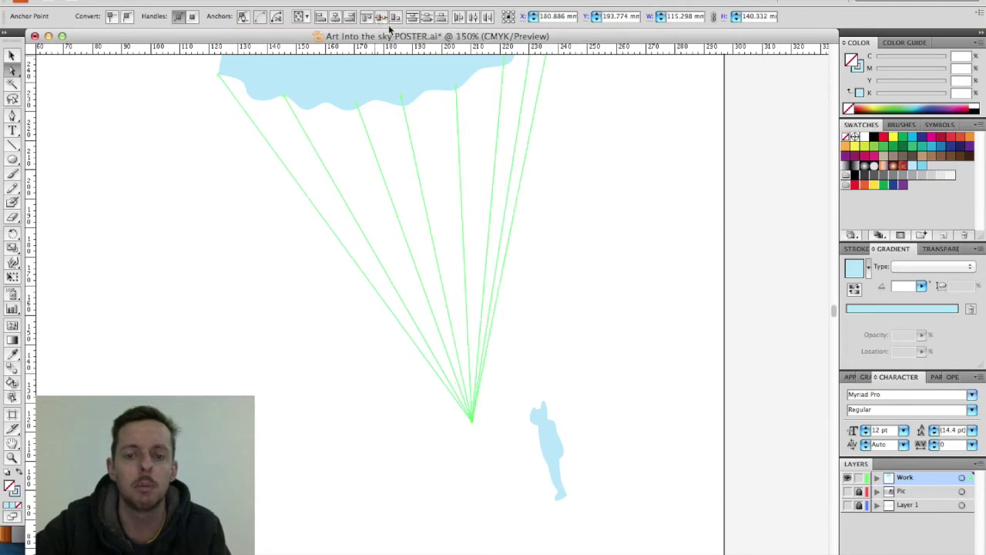
left_click(577, 232)
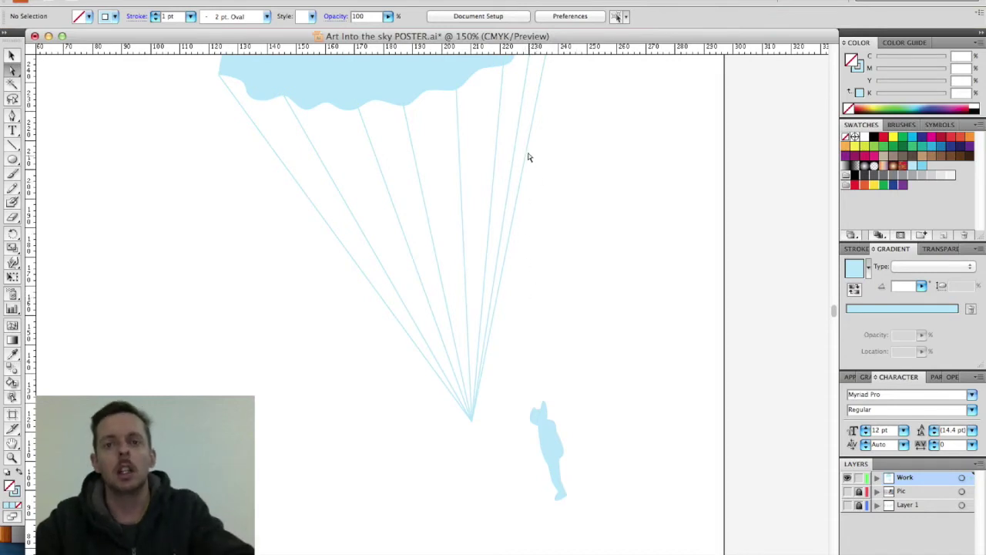
Step: Nudge the sixth line's top end point left and down so the line meets its scallop peak
scroll(521, 143, "up", 1)
scroll(521, 142, "up", 2)
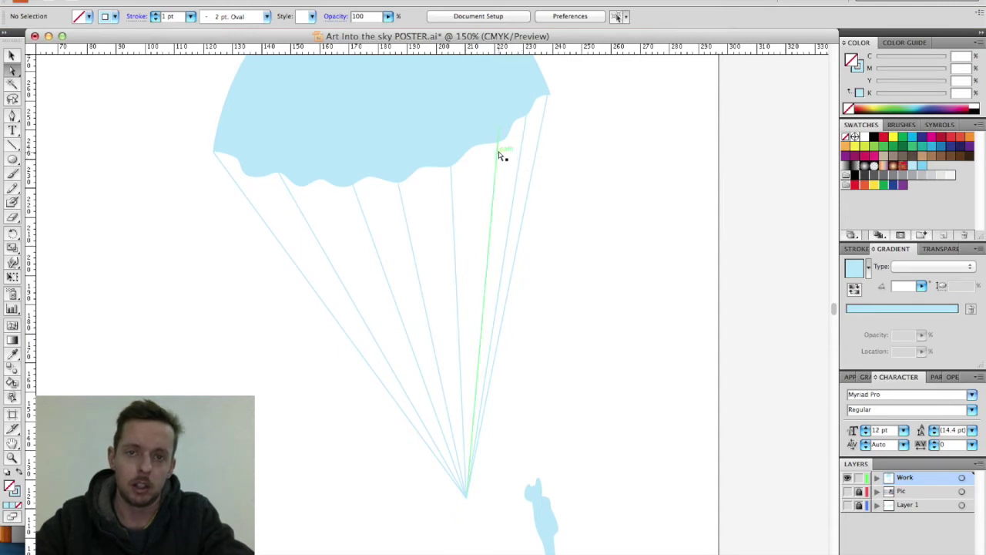
left_click(502, 128)
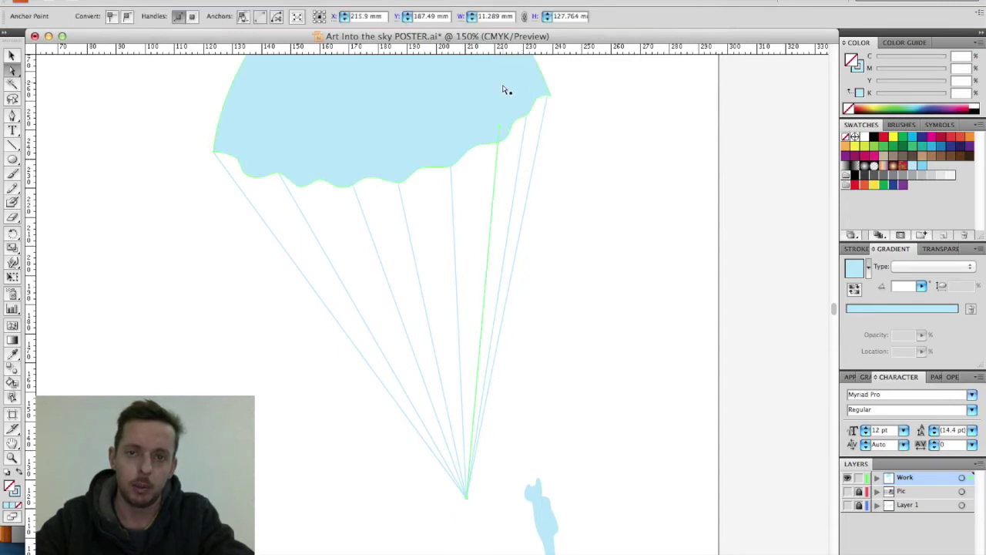
left_click(501, 130)
key("Left")
key("Left")
key("Left")
key("Left")
key("Left")
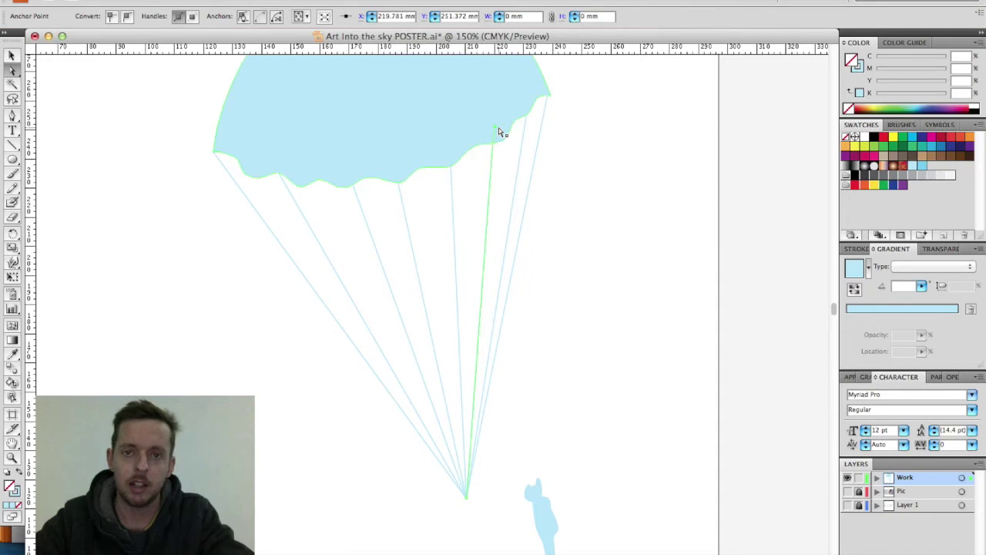
key("Down")
key("Down")
key("Down")
key("Left")
key("Left")
key("Left")
key("Down")
key("Down")
key("Down")
key("Down")
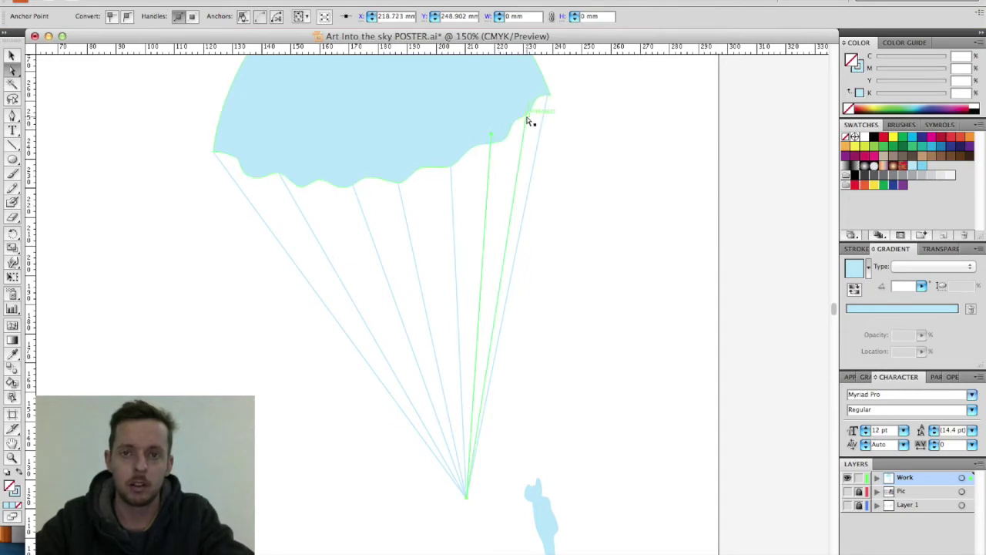
Step: Nudge the seventh line's top end point slightly left and down so the line meets its scallop peak
left_click(525, 130)
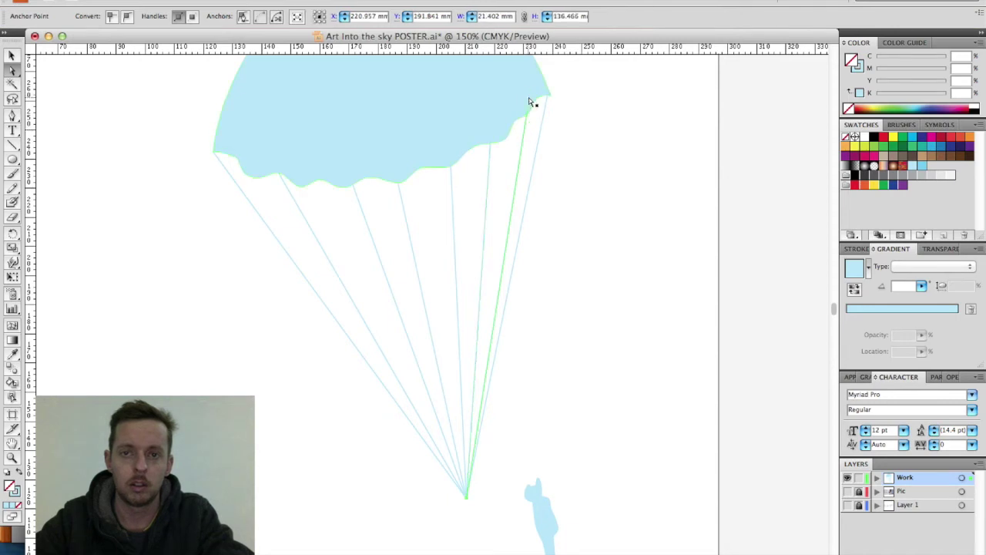
left_click(529, 102)
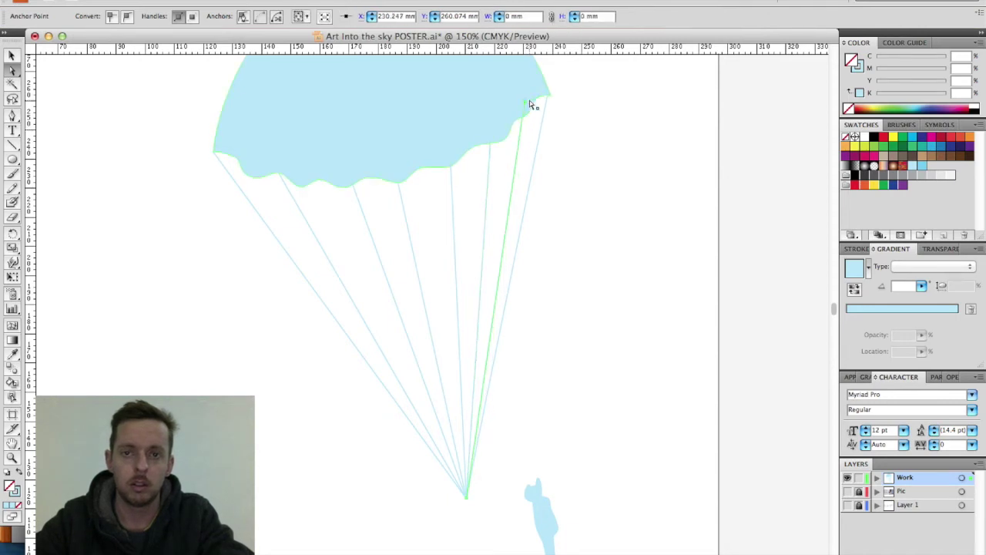
key("Up")
key("Up")
key("Up")
key("Left")
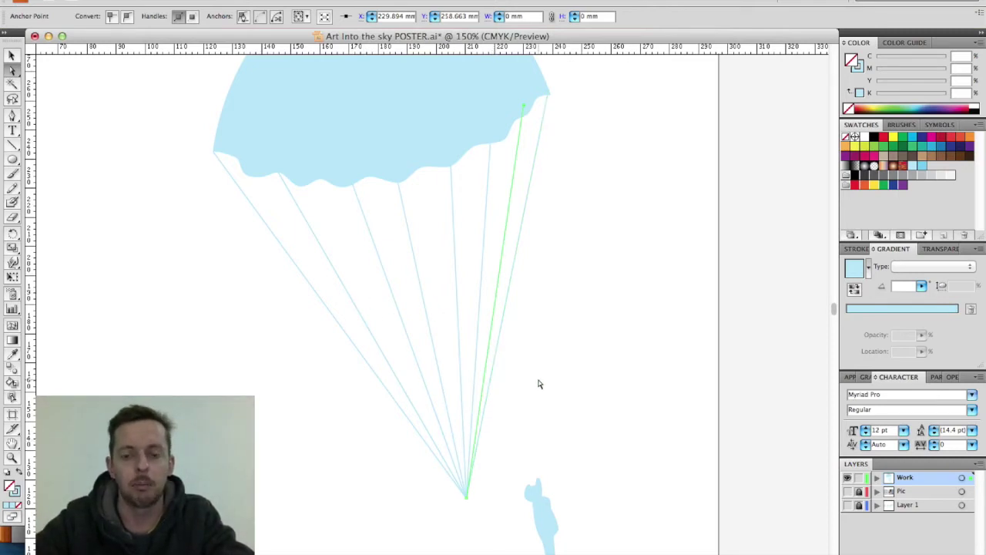
key("v")
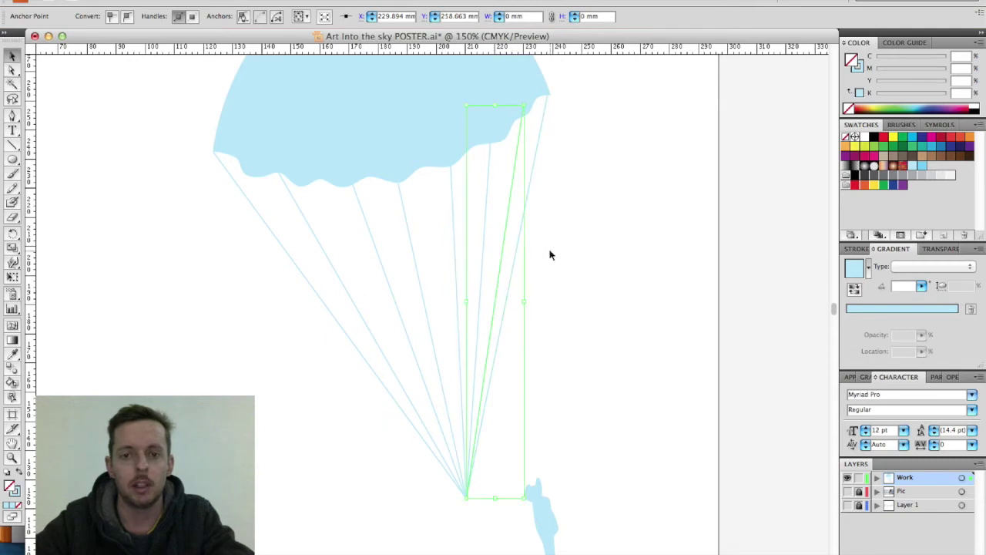
left_click(550, 252)
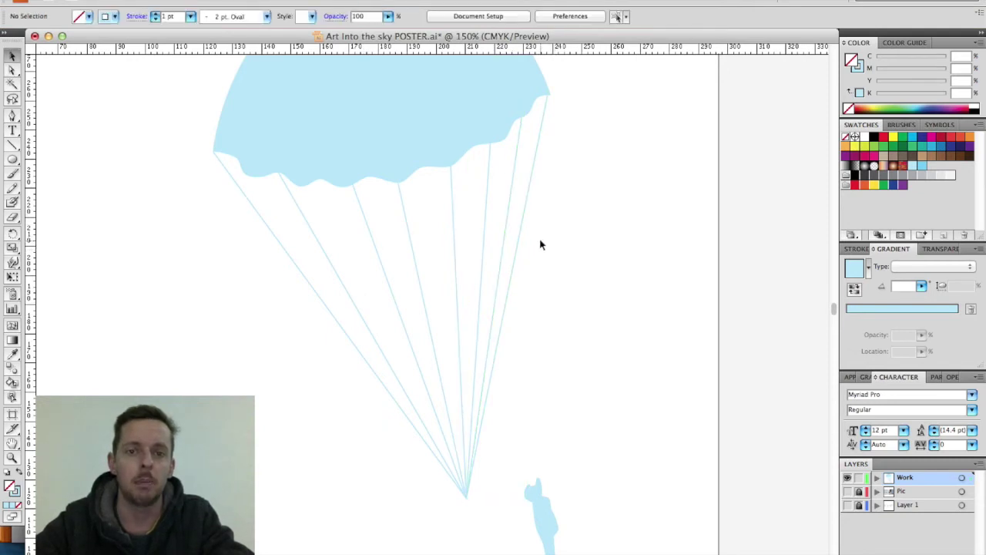
Step: Examine at high magnification how the stroke ends of the eight lines meet at their shared lower point
left_click_drag(539, 245, 265, 295)
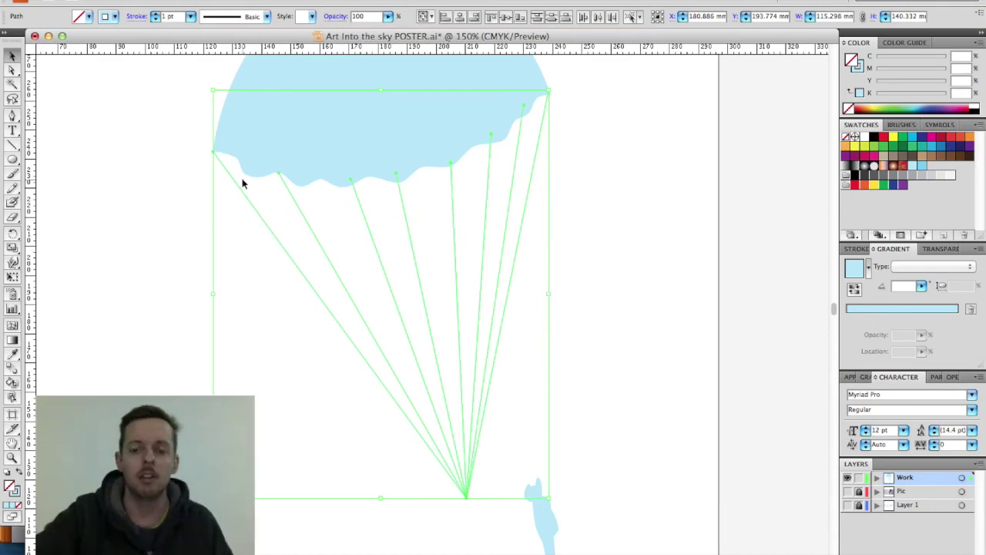
key("ctrl+equal")
key("ctrl+equal")
key("ctrl+equal")
key("ctrl+equal")
key("ctrl+equal")
scroll(242, 184, "down", 15)
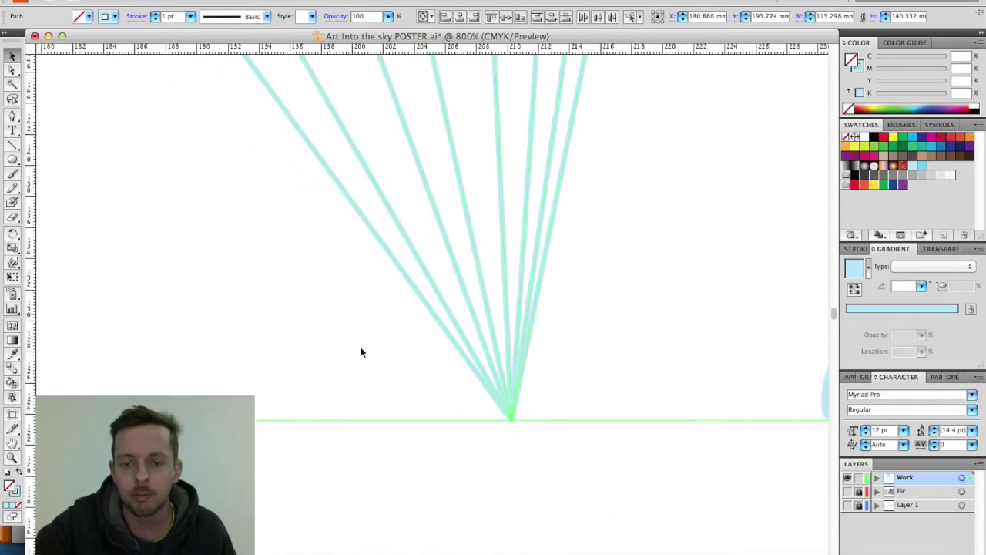
left_click(463, 454)
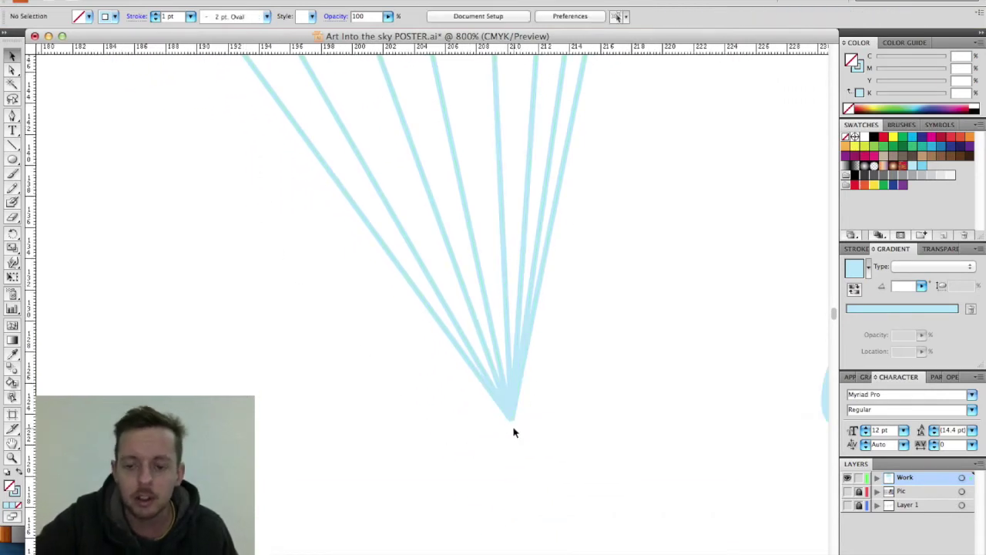
scroll(515, 432, "up", 3)
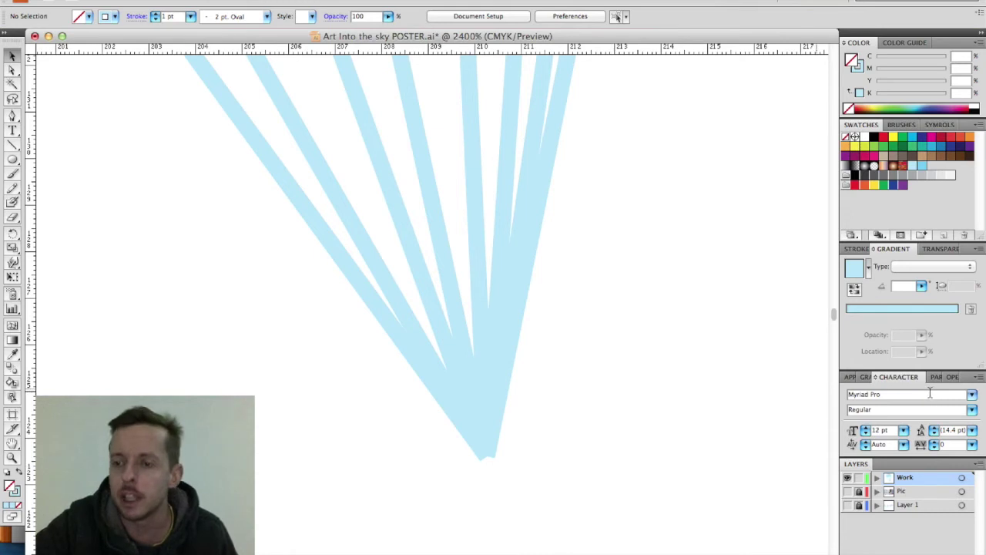
Step: Apply a round cap to the strokes of all eight parachute lines
left_click(866, 377)
left_click(852, 377)
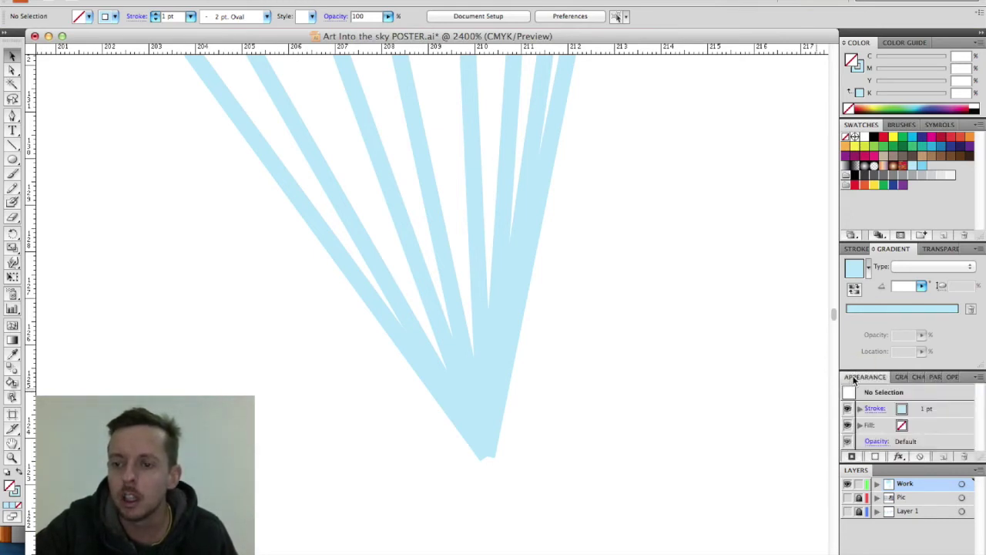
left_click(923, 375)
left_click(940, 376)
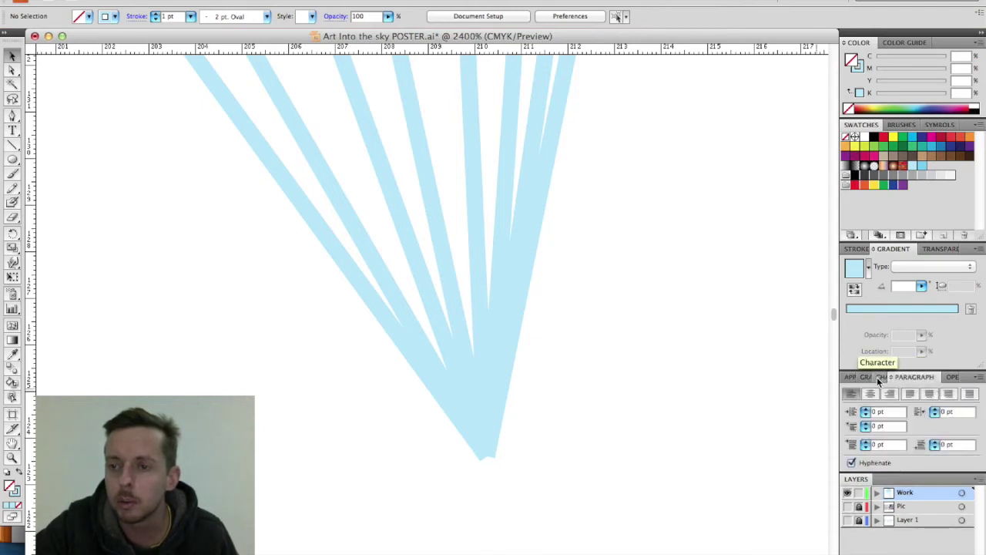
left_click(856, 249)
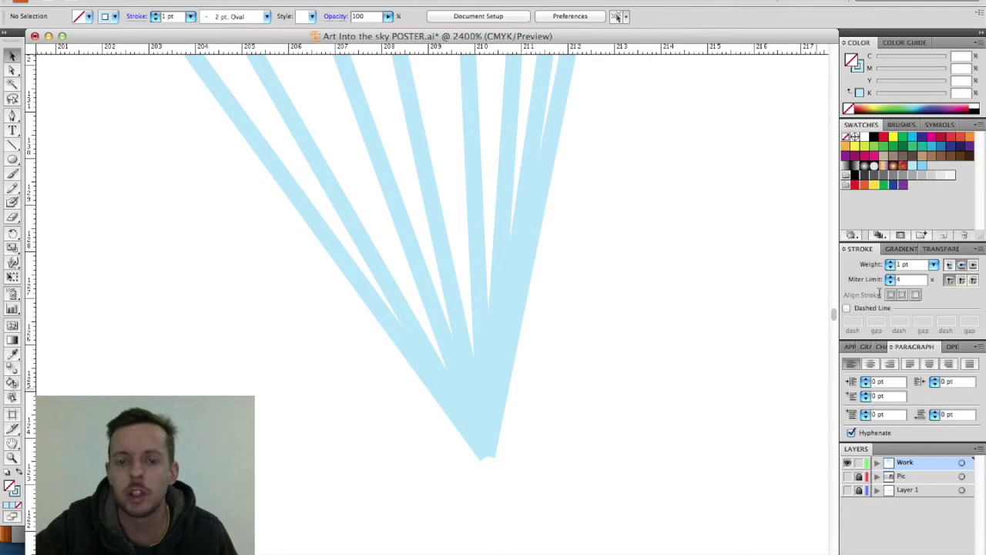
left_click_drag(561, 297, 236, 418)
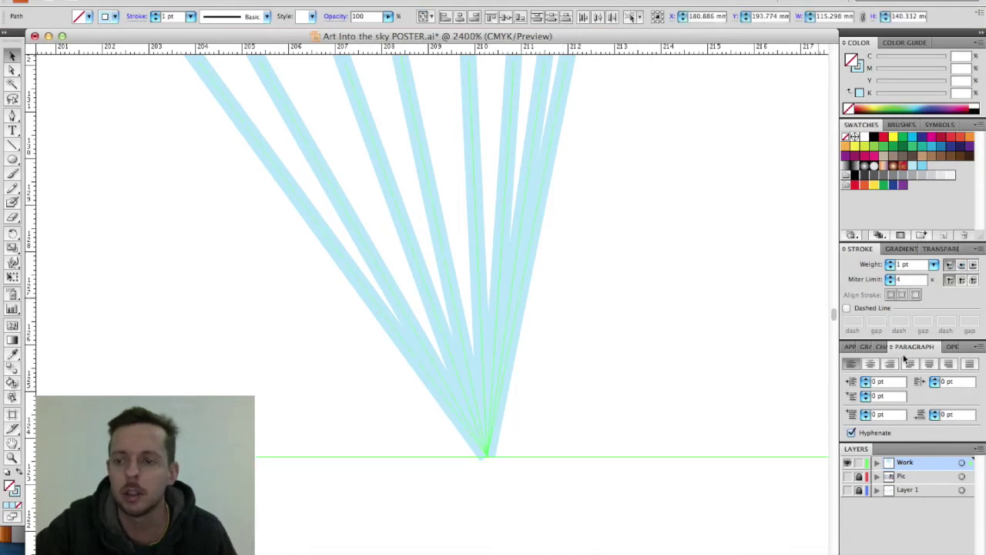
left_click(961, 264)
left_click(592, 337)
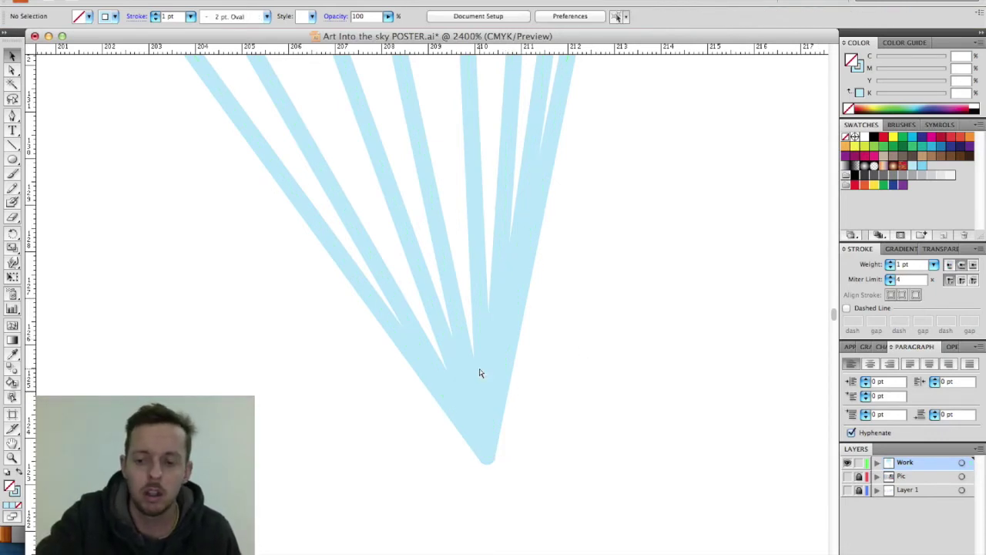
Step: Review the finished parachute lines from the rounded lower tip up to the canopy edge
key("super+minus")
key("super+minus")
key("super+minus")
key("super+minus")
key("super+minus")
key("super+minus")
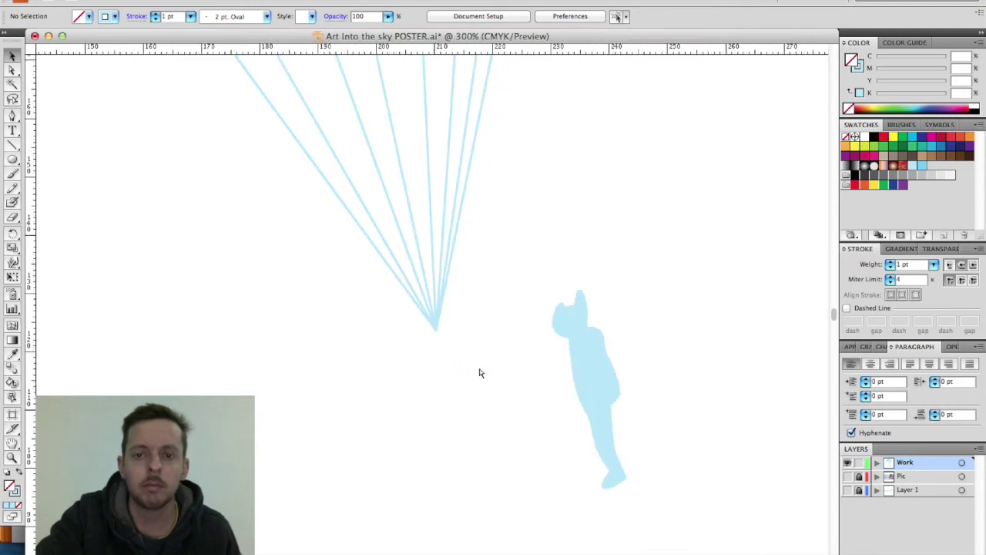
key("super+minus")
scroll(479, 370, "up", 6)
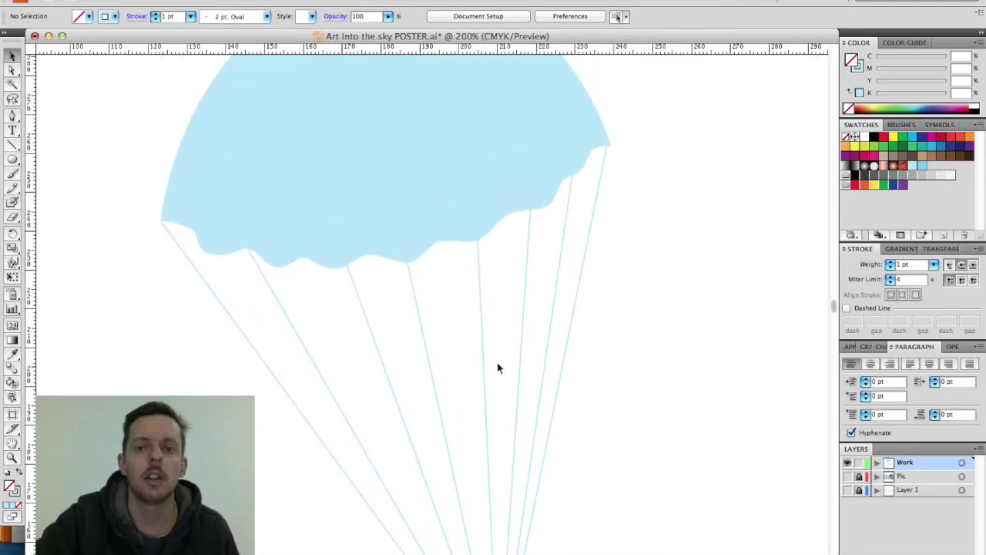
Step: Select all eight parachute lines and set their stroke weight to 3 pt
scroll(497, 369, "up", 1)
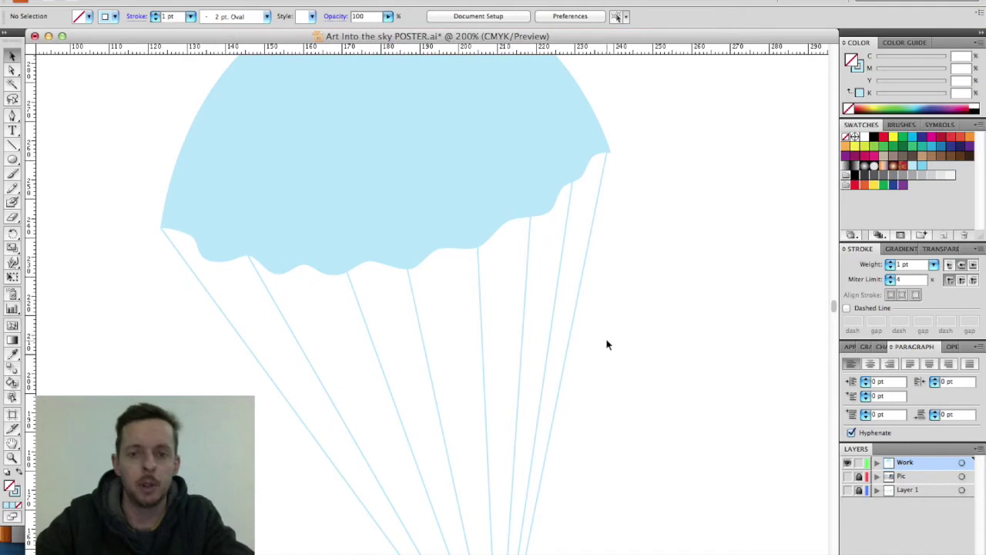
left_click_drag(607, 345, 134, 420)
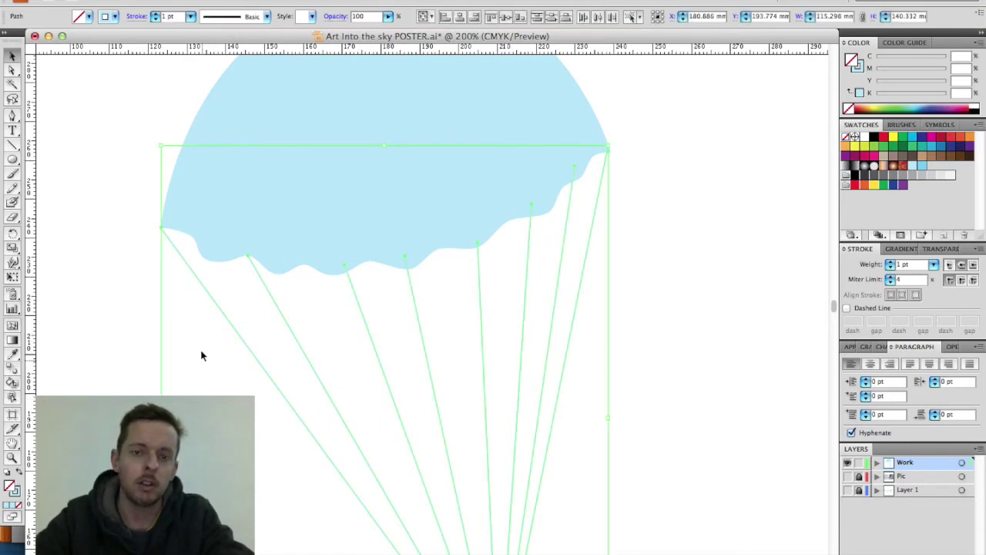
left_click(155, 13)
left_click(156, 14)
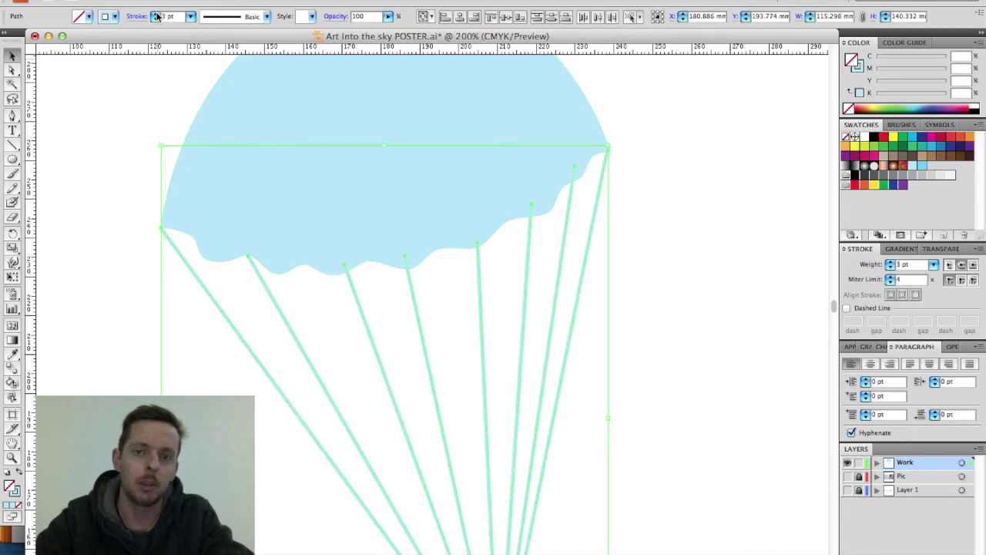
left_click(108, 322)
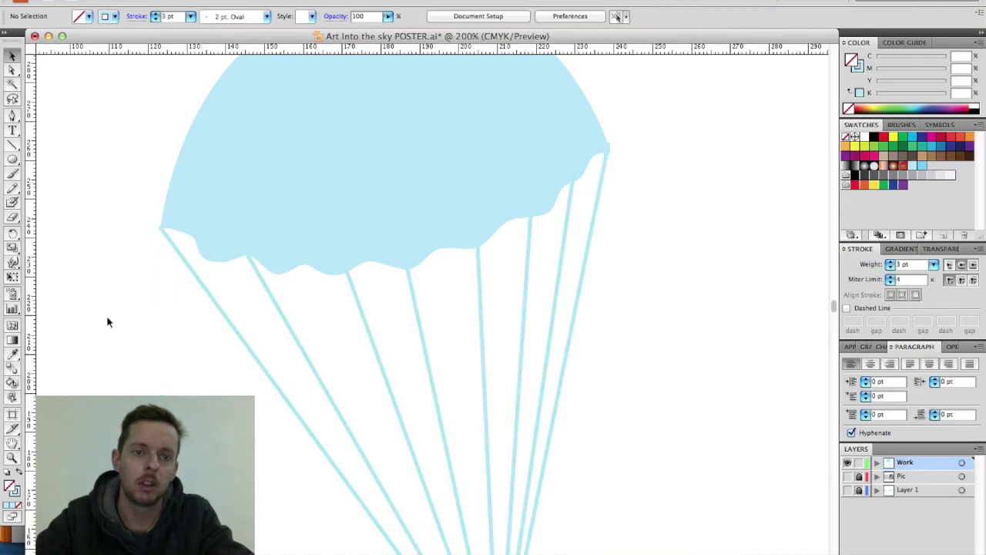
Step: Nudge the leftmost line's top end point slightly inward to X 123.59 mm so its thicker stroke stays within the canopy's corner
left_click(163, 231)
key("a")
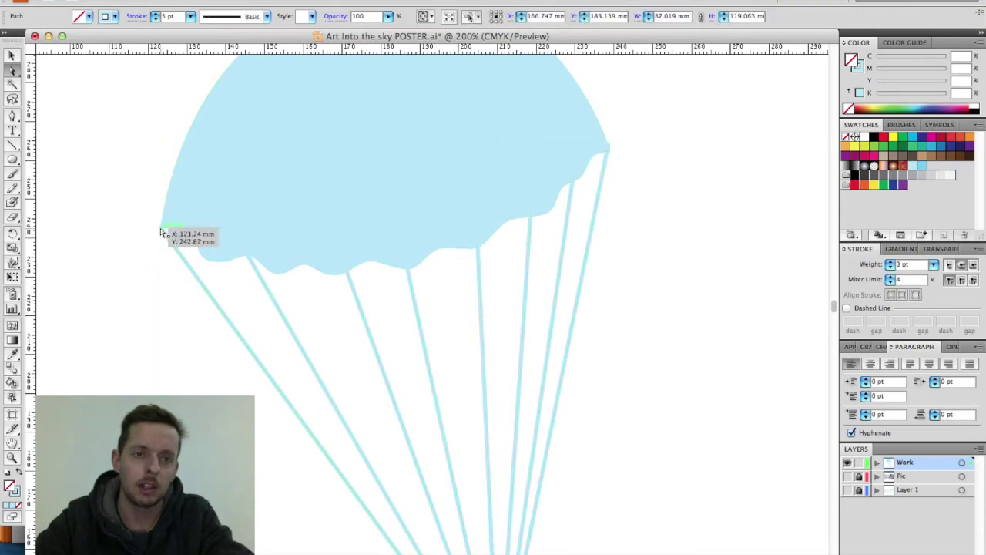
left_click(161, 231)
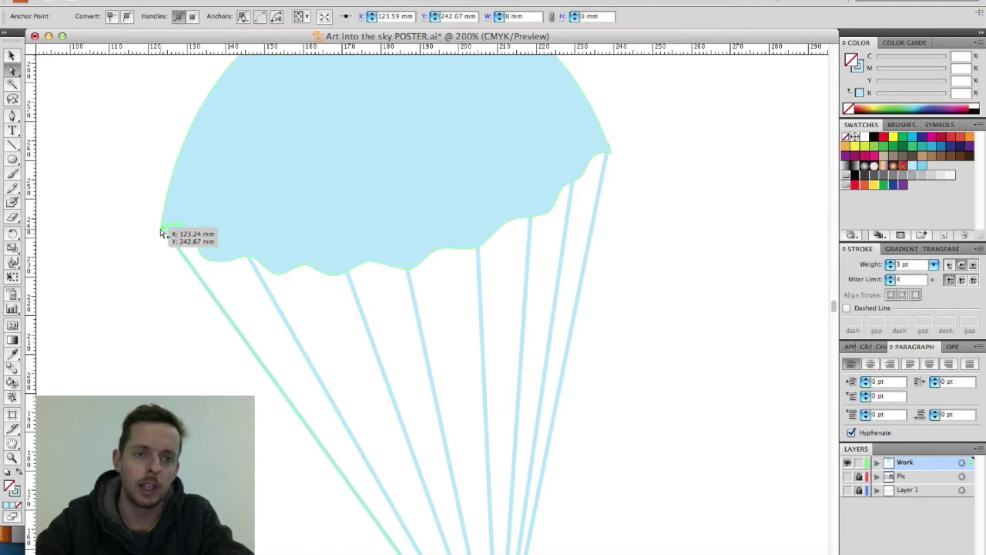
left_click(150, 293)
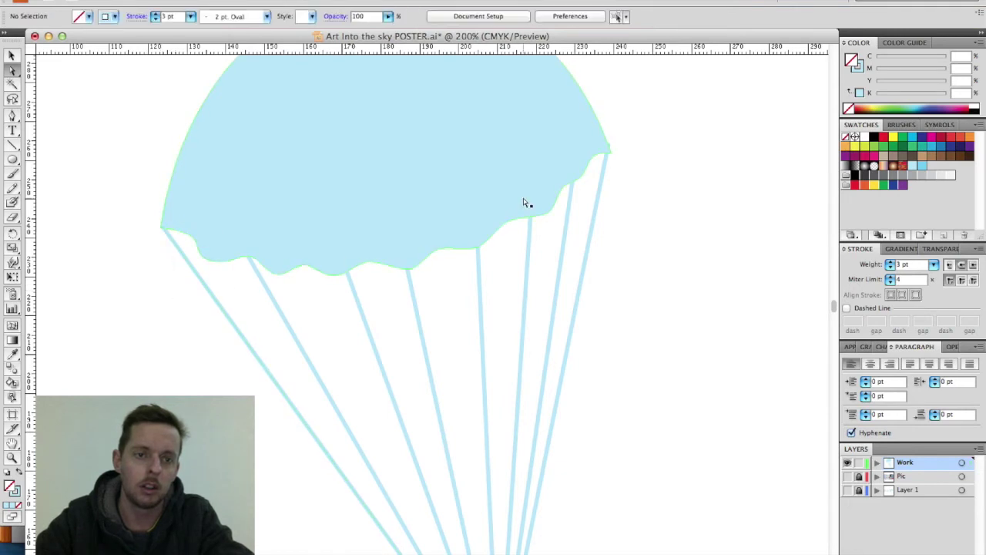
Step: Align the rightmost line's top end point with the canopy's right corner point, and nudge it inward to X 238.154 mm
left_click(609, 148)
left_click(611, 148)
left_click(681, 178)
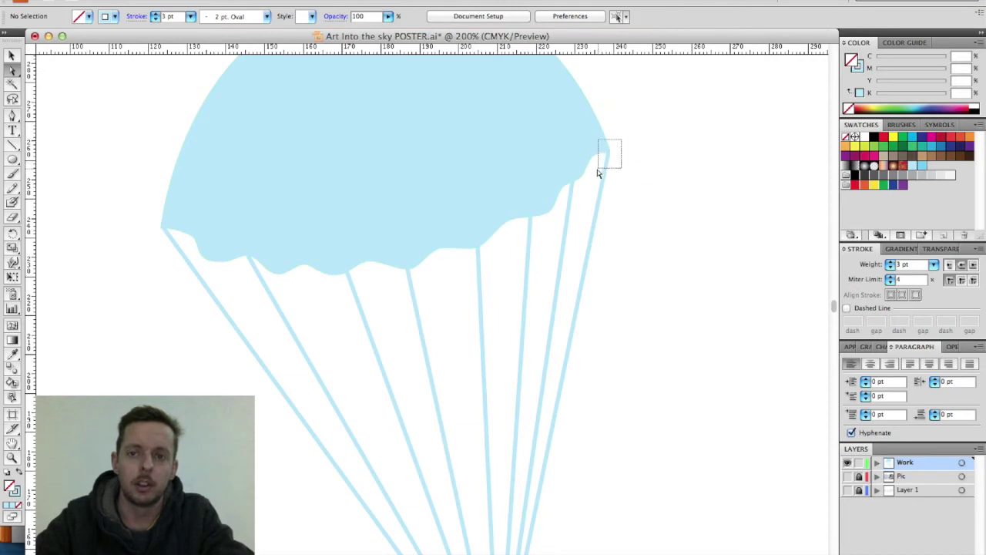
left_click_drag(598, 171, 597, 171)
left_click(336, 21)
left_click(380, 18)
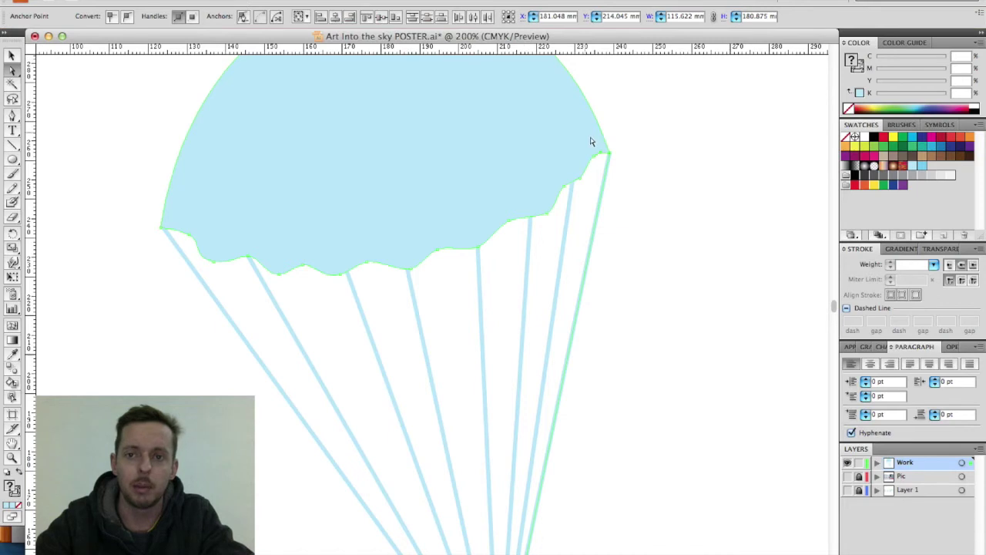
left_click(655, 181)
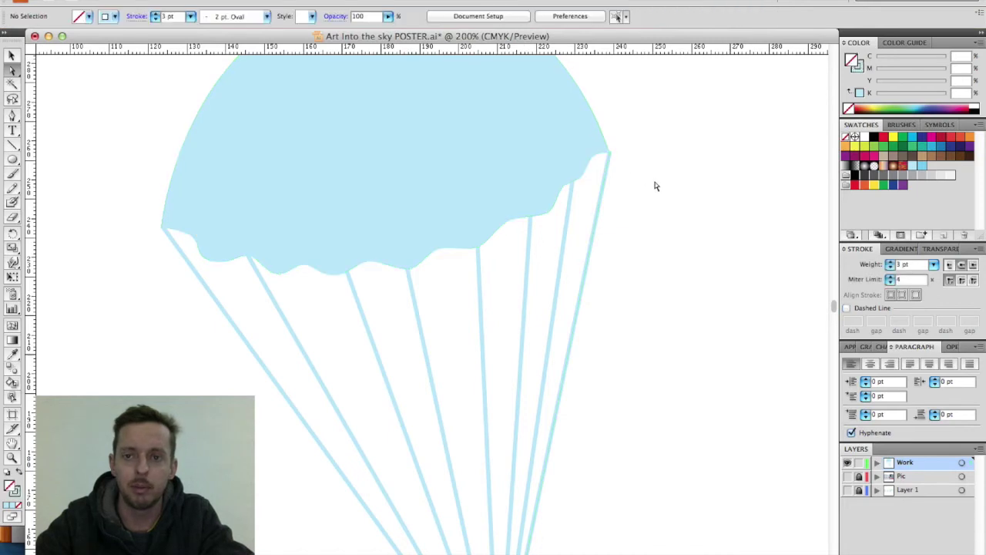
left_click(609, 158)
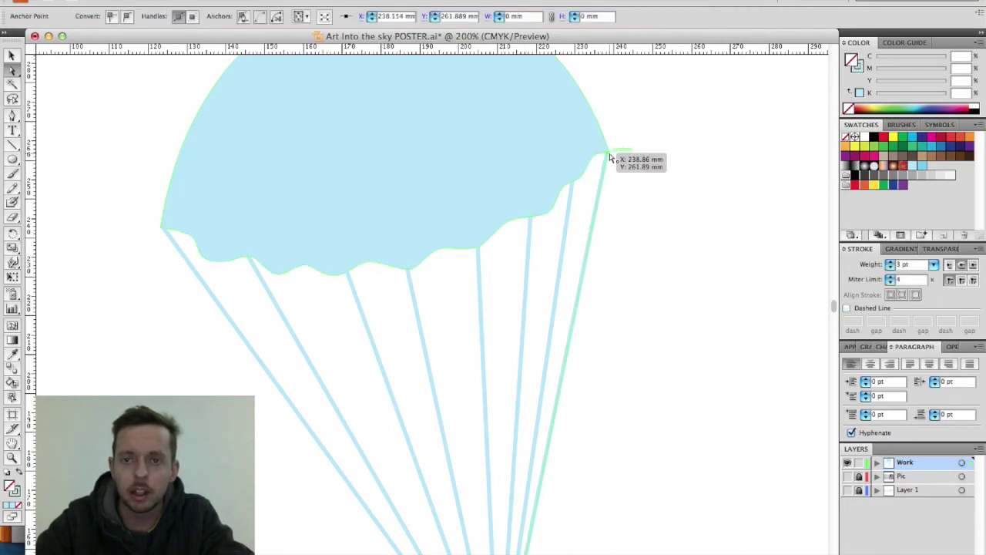
left_click(660, 215)
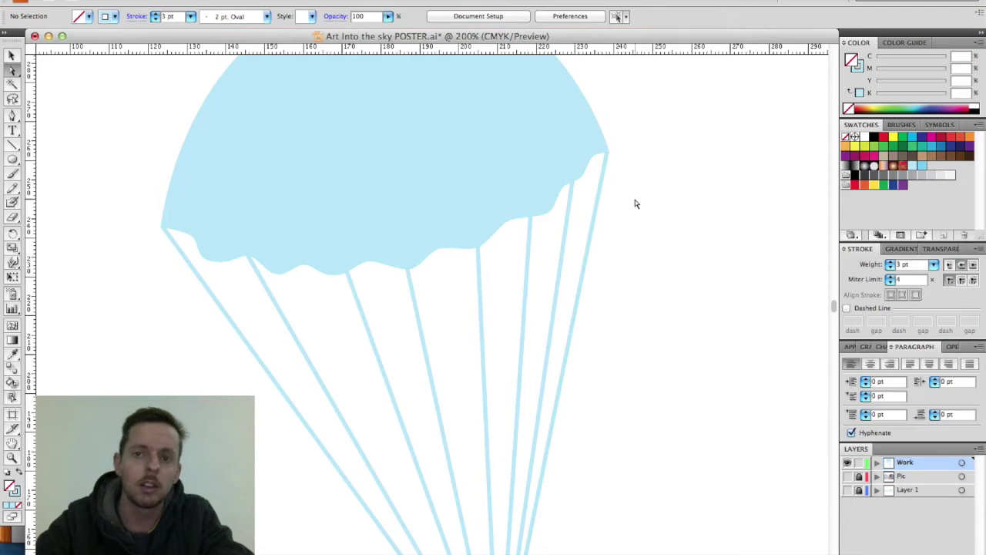
Step: Examine the thickened lines from the canopy edge down to their shared lower point
scroll(635, 202, "down", 2)
scroll(635, 204, "down", 5)
scroll(635, 203, "up", 5)
scroll(635, 203, "left", 2)
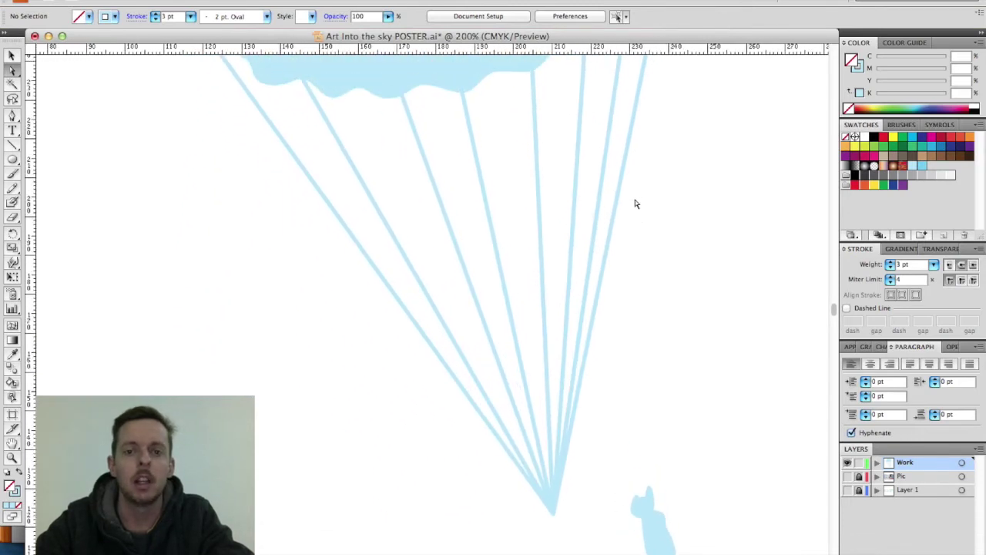
scroll(635, 202, "down", 5)
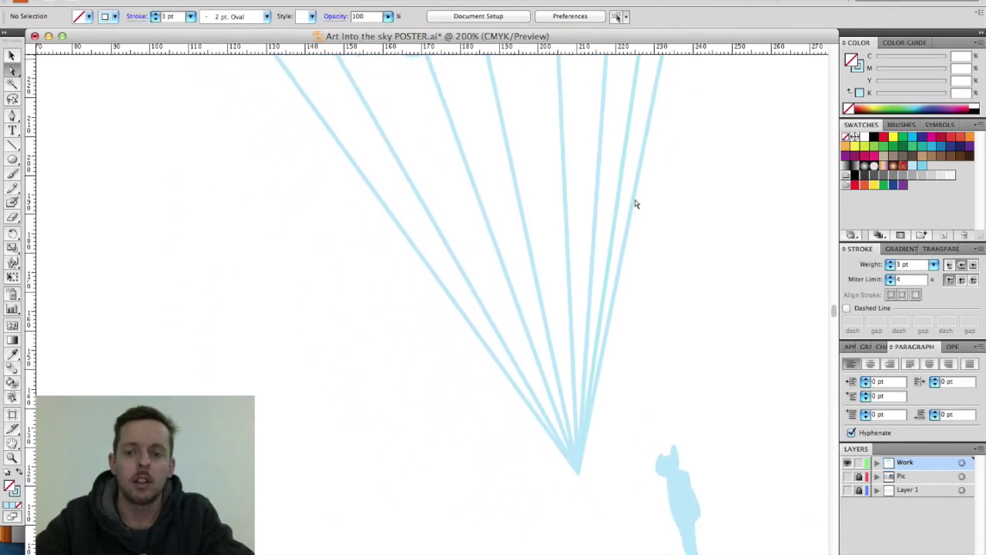
scroll(635, 203, "up", 3)
scroll(635, 203, "left", 1)
key("v")
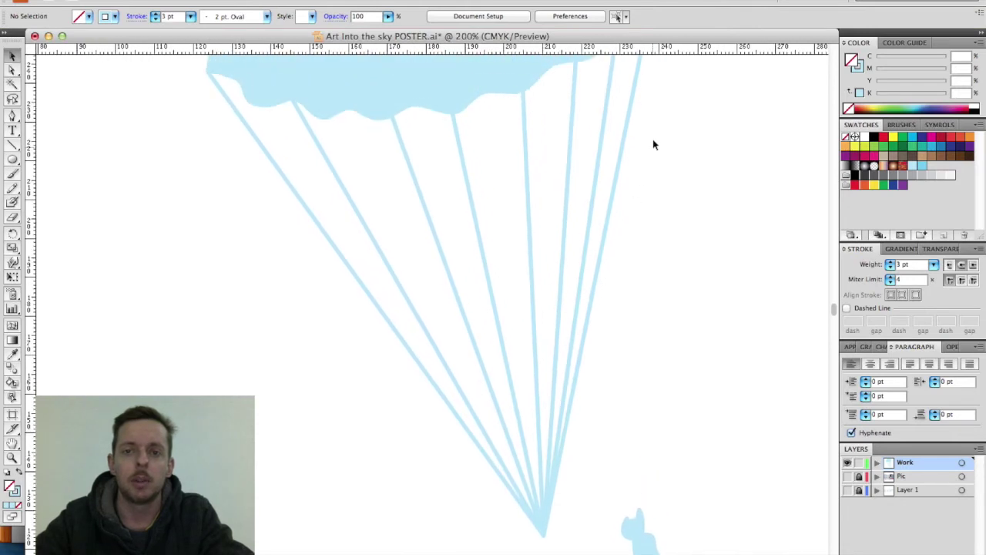
scroll(653, 145, "up", 3)
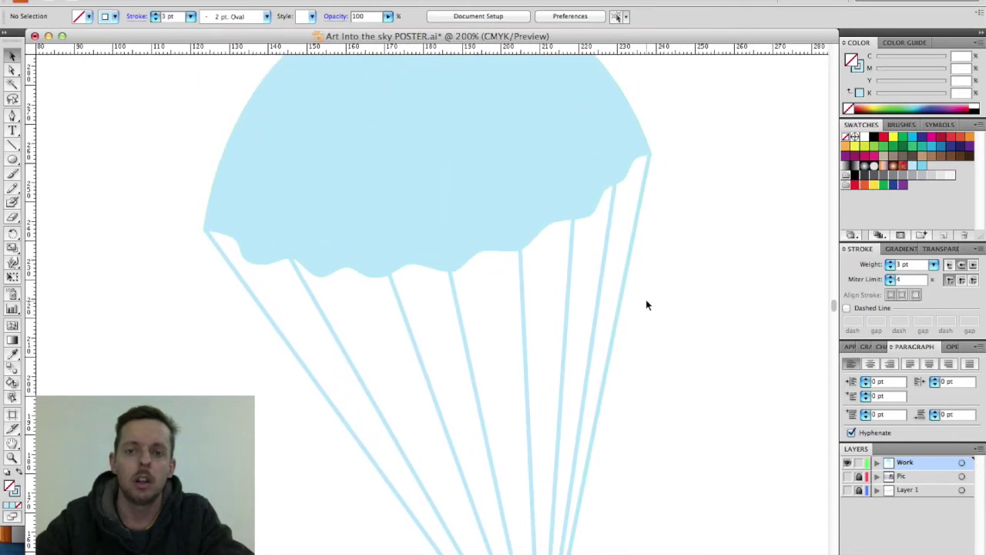
Step: Compare the canopy's fill with the parachute lines' stroke colour and weight settings
left_click_drag(657, 312, 215, 361)
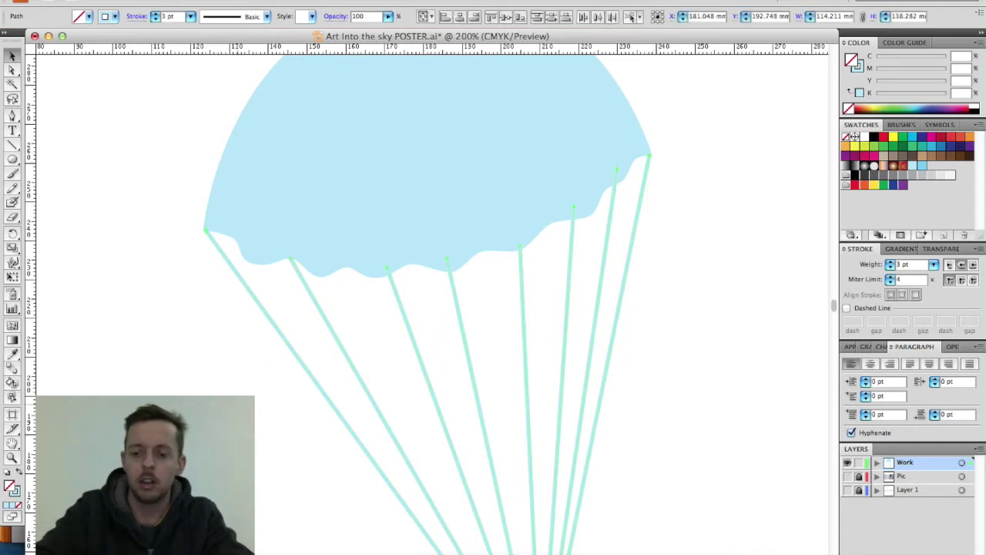
key("super+minus")
key("super+minus")
scroll(400, 408, "down", 3)
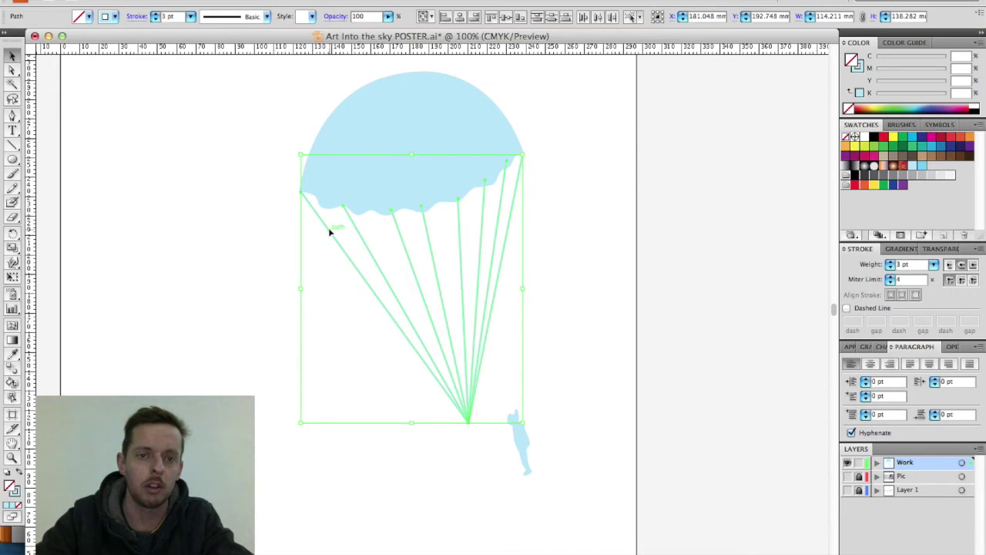
left_click(360, 146)
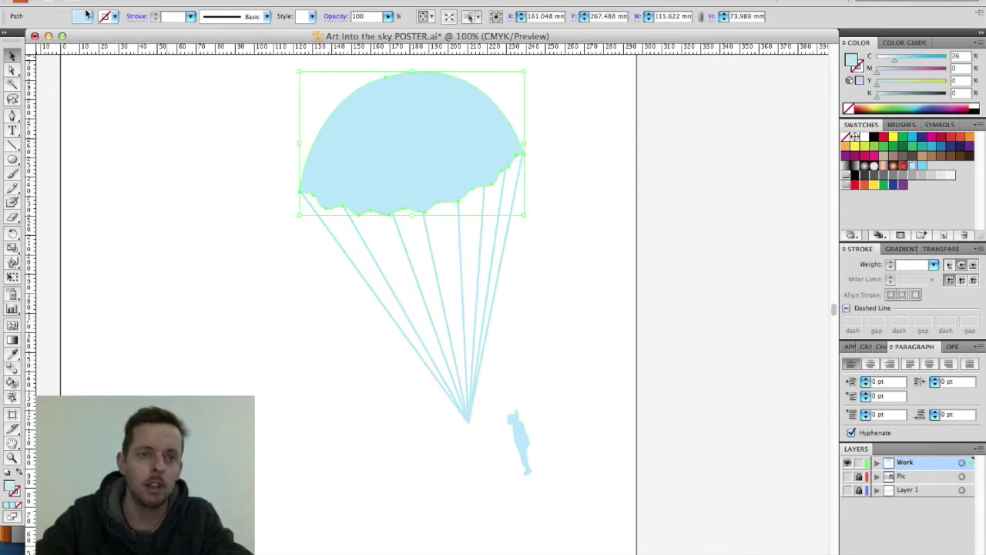
left_click(332, 232)
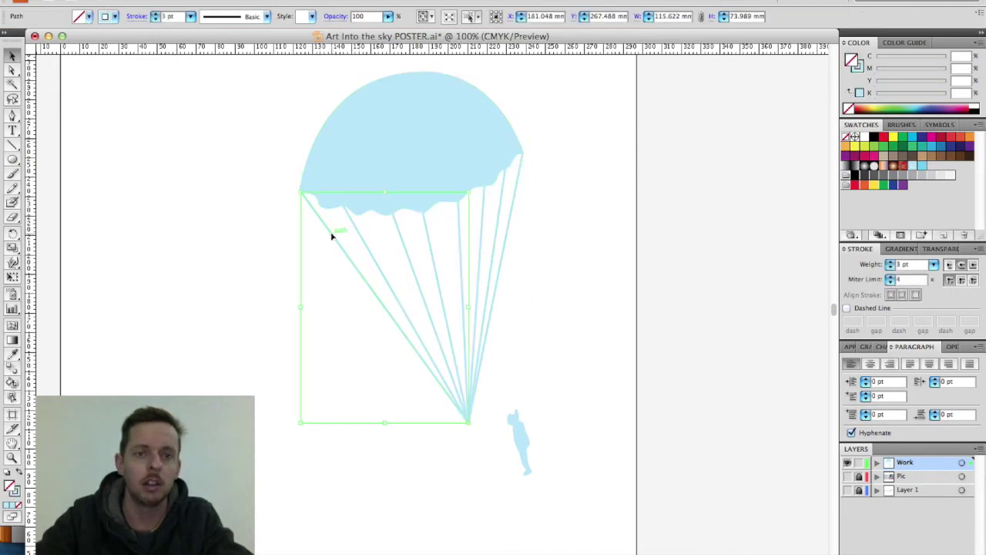
left_click(114, 17)
left_click(114, 17)
left_click(155, 14)
left_click(155, 14)
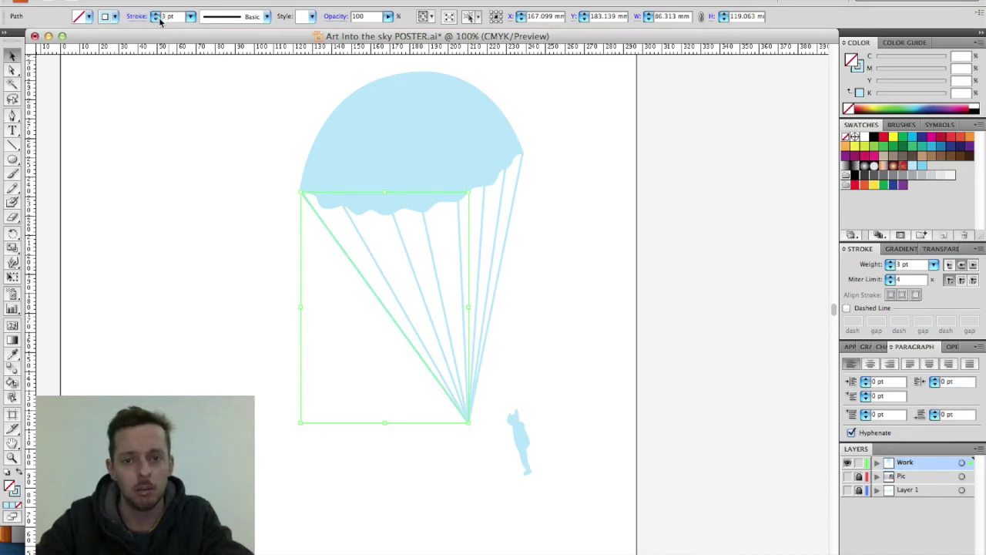
left_click(236, 261)
Step: Move the hanging figure onto the lower point where the parachute lines converge
left_click_drag(255, 116, 542, 283)
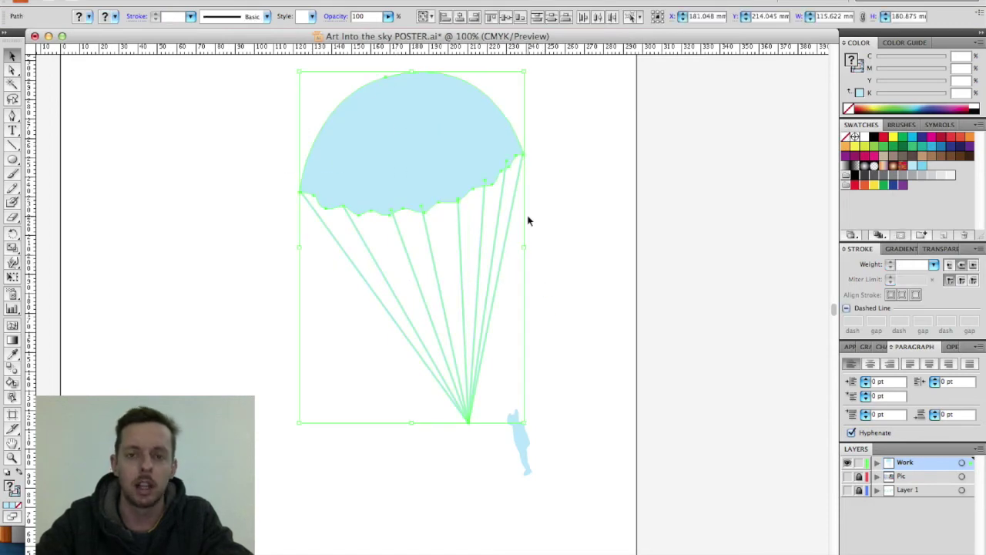
key("super+equal")
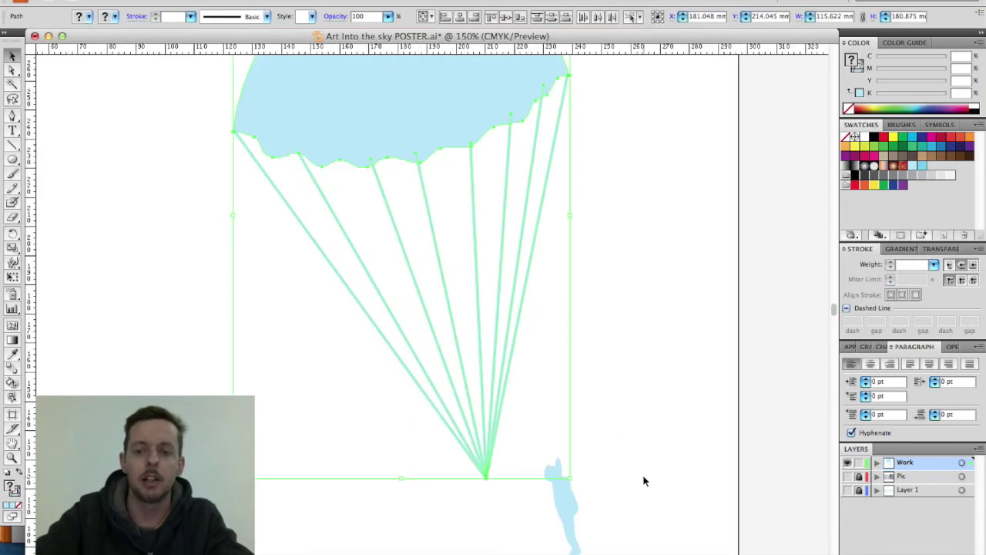
left_click(562, 506)
left_click_drag(560, 506, 485, 500)
Step: Group the canopy, all eight lines and the hanging figure into one object
left_click_drag(592, 72, 216, 494)
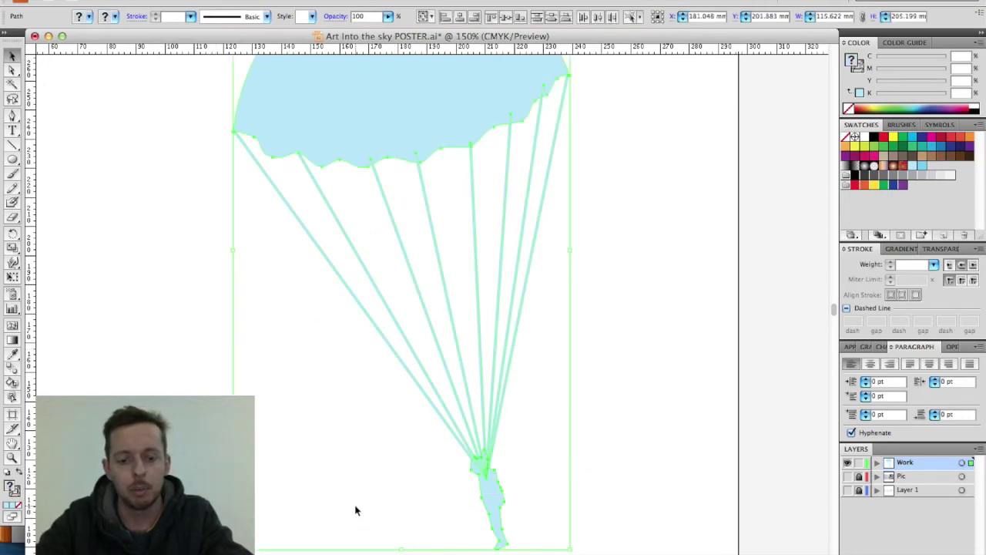
key("ctrl+g")
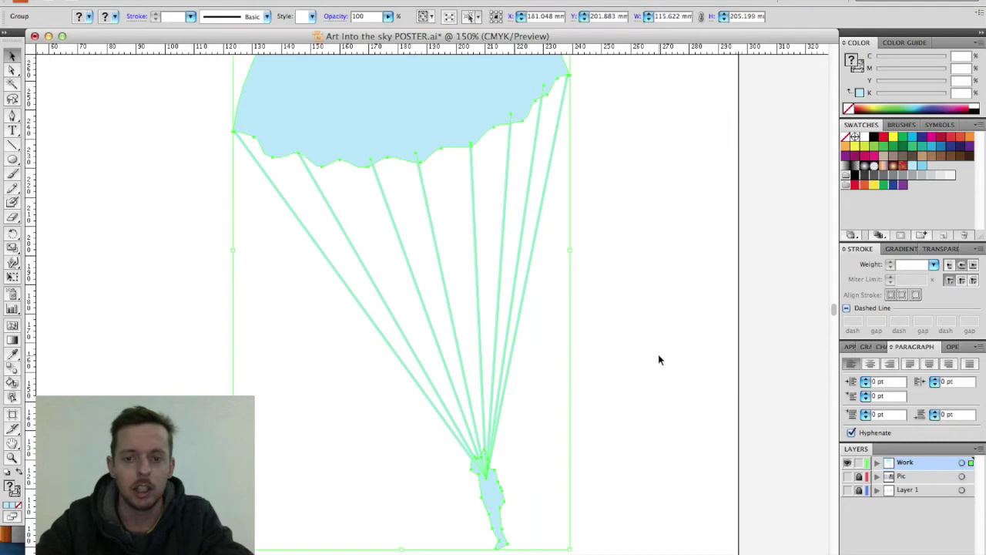
left_click(659, 359)
Step: Scale the parachute group down to about 25 mm wide by 45 mm high and inspect its line thickness close up
left_click(514, 324)
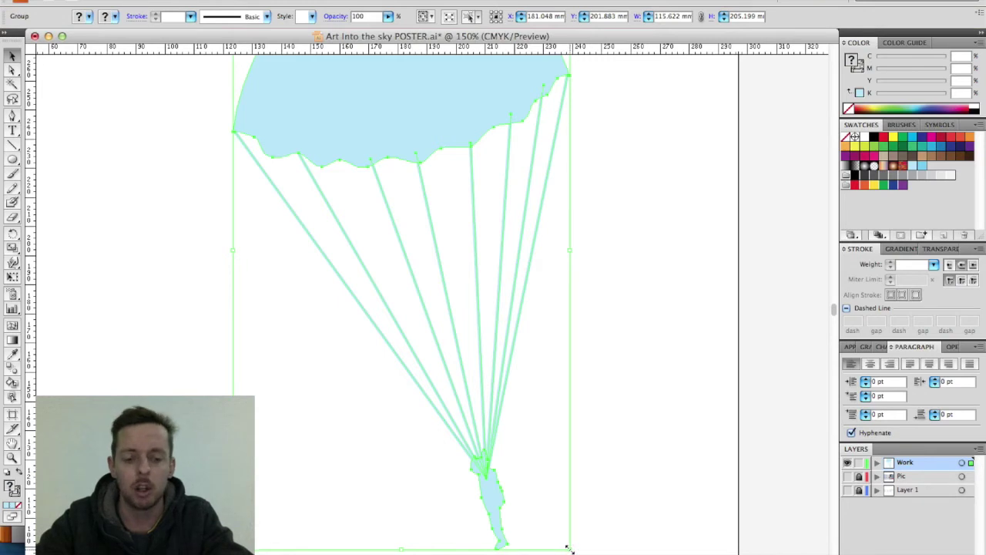
left_click_drag(568, 548, 303, 123)
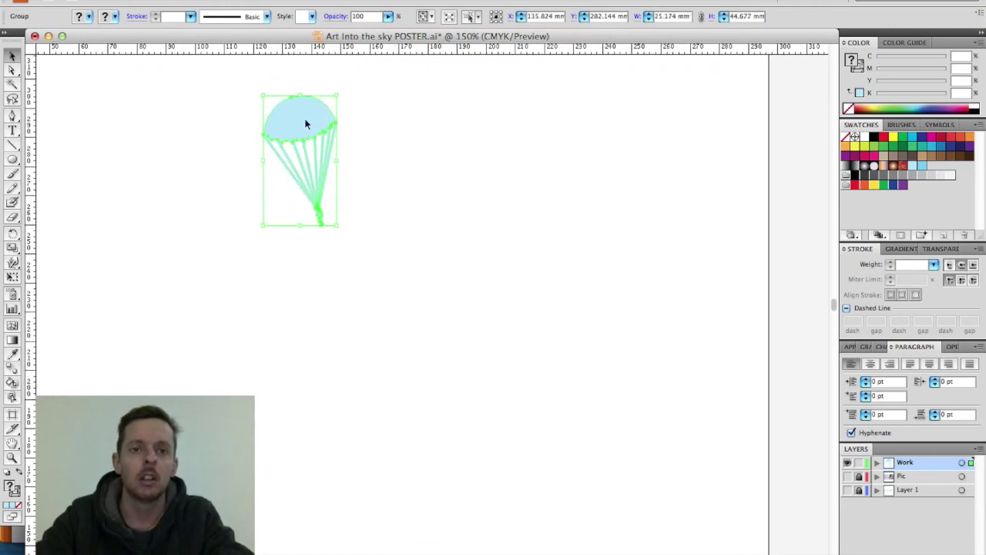
key("super+equal")
key("super+equal")
key("super+equal")
key("super+equal")
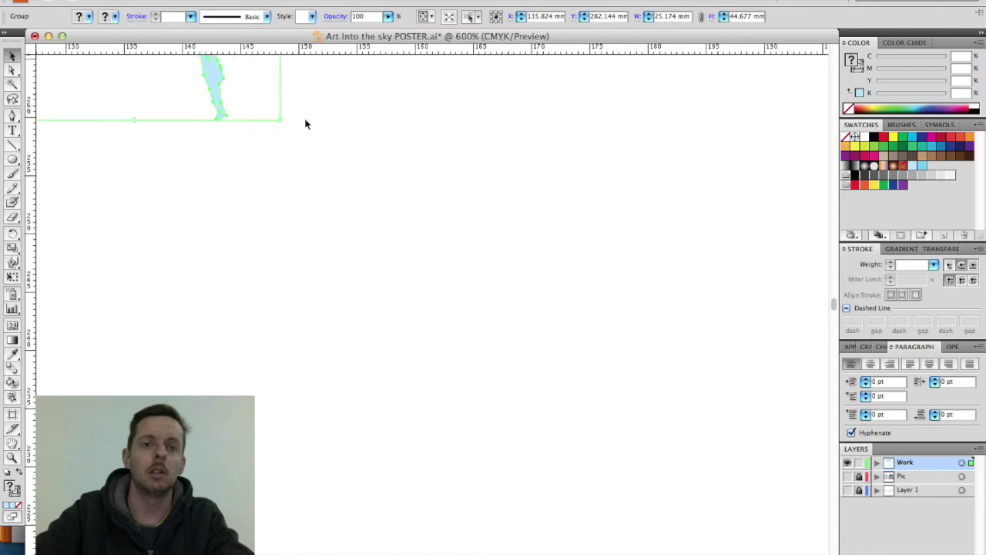
scroll(305, 123, "up", 10)
scroll(305, 123, "left", 5)
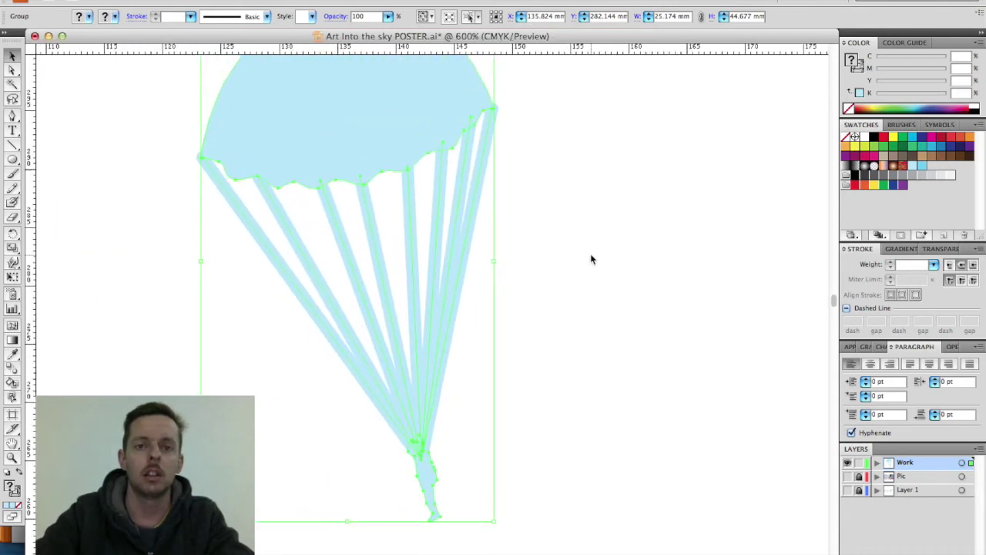
Step: Scale the parachute group down further, to about two thirds of its current size
left_click(591, 260)
left_click(432, 278)
left_click(565, 285)
left_click(417, 428)
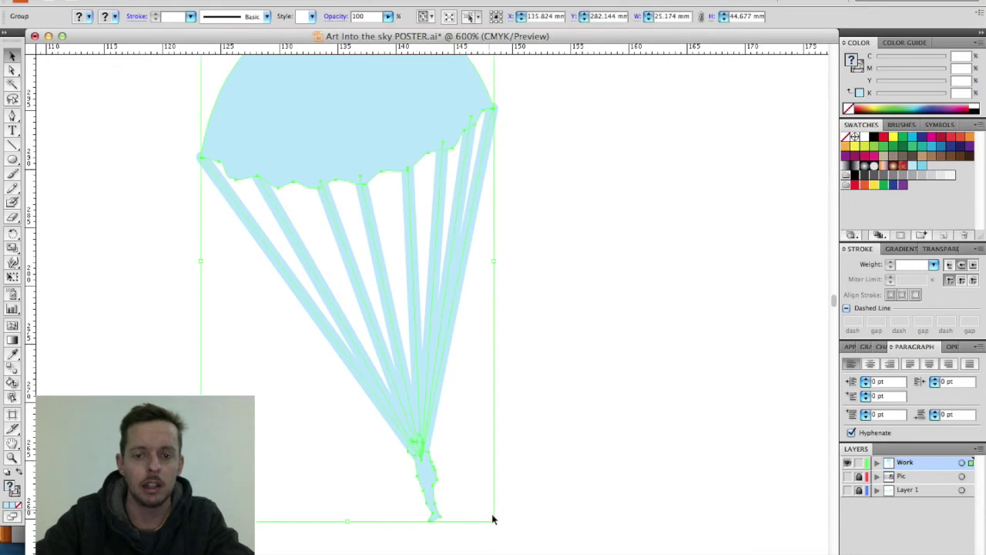
left_click_drag(495, 521, 397, 347)
left_click(423, 359)
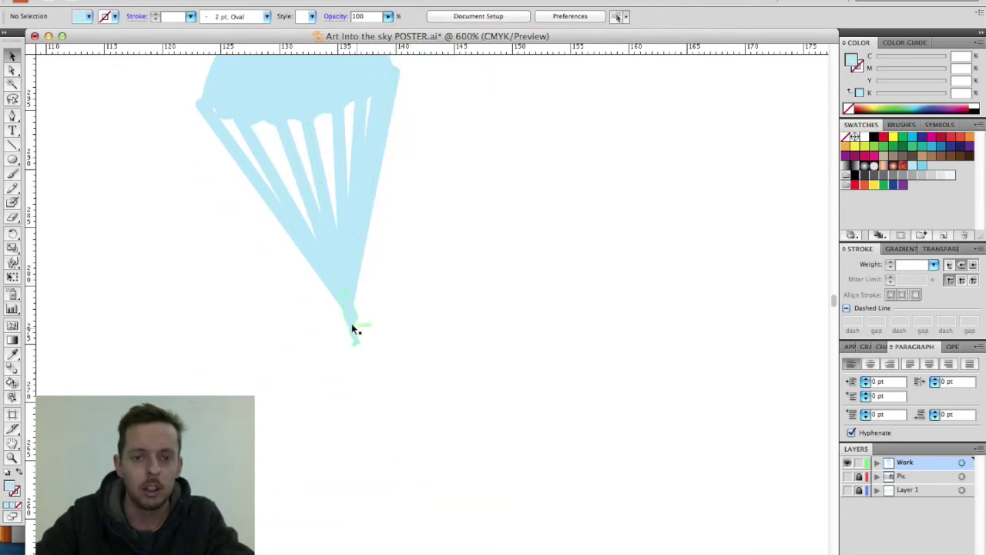
Step: Examine how the reduced parachute's unscaled line strokes look close up and at page-level magnification
scroll(289, 91, "up", 3)
scroll(290, 91, "left", 1)
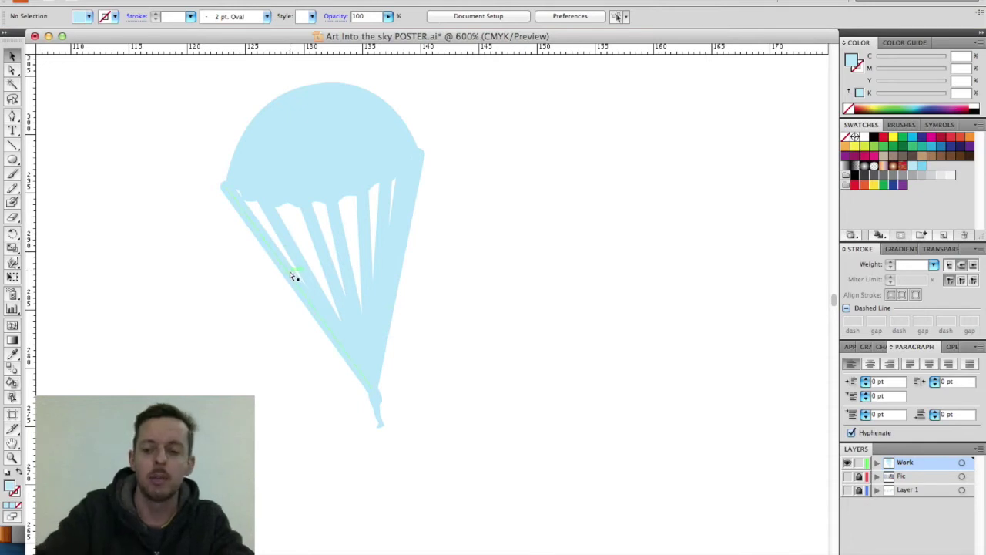
key("super+minus")
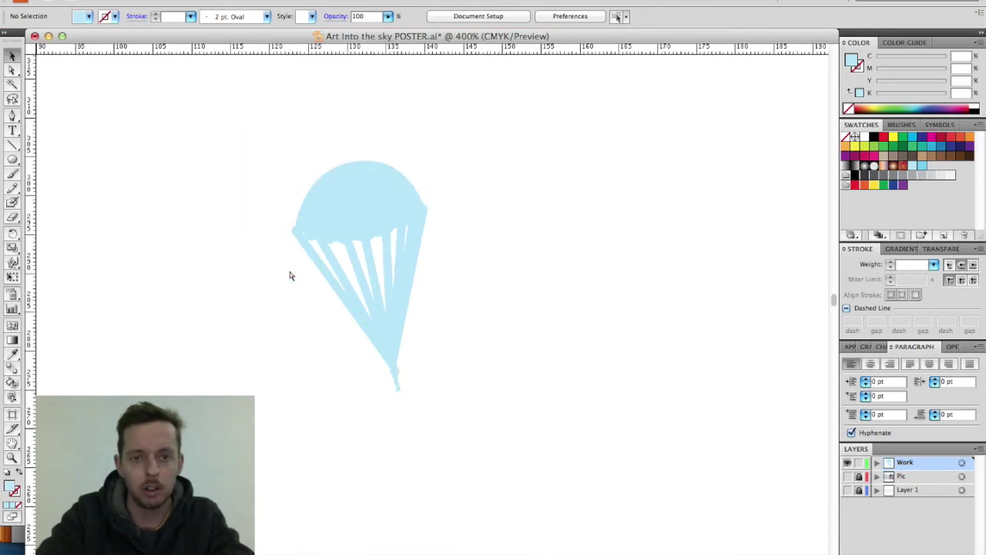
key("super+minus")
key("super+minus")
key("super+minus")
key("super+minus")
key("super+minus")
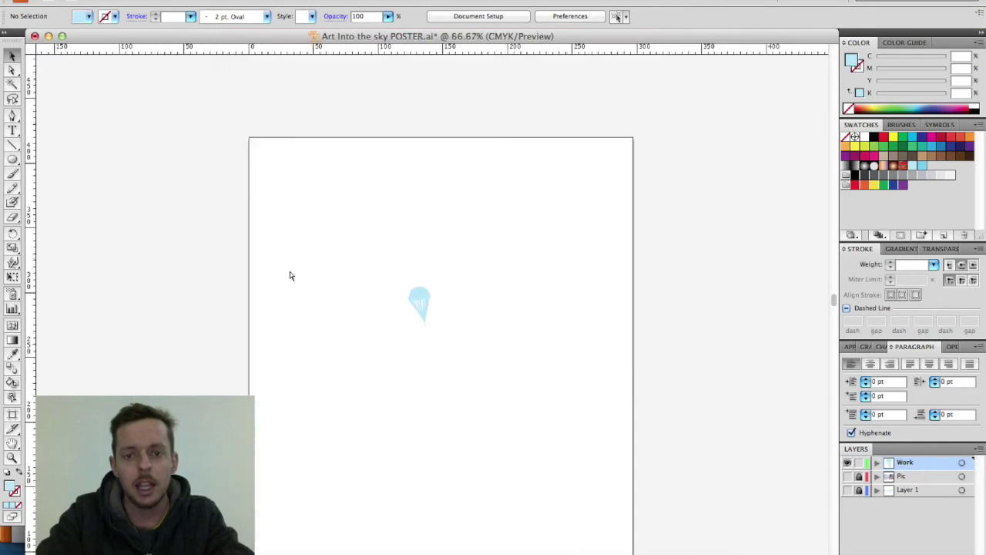
key("super+plus")
key("super+plus")
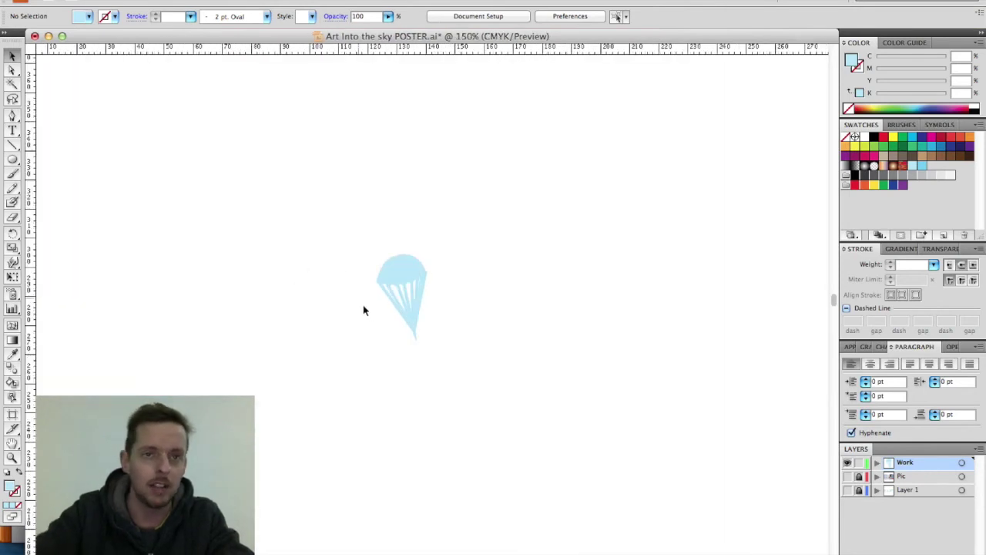
Step: Undo the parachute's scale reductions and its grouping, and check that a single line is selectable on its own
left_click(398, 302)
key("super+z")
key("super+z")
key("super+z")
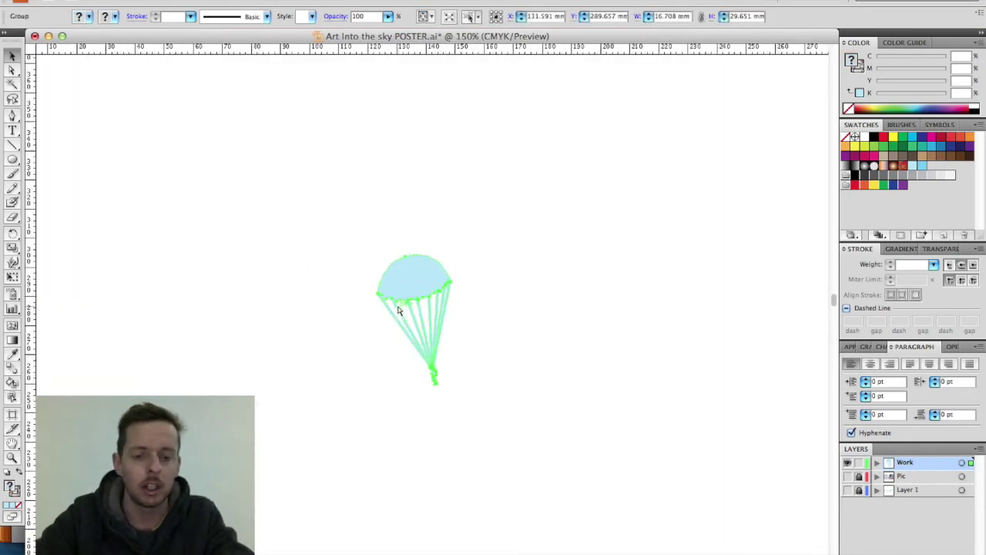
scroll(391, 332, "down", 10)
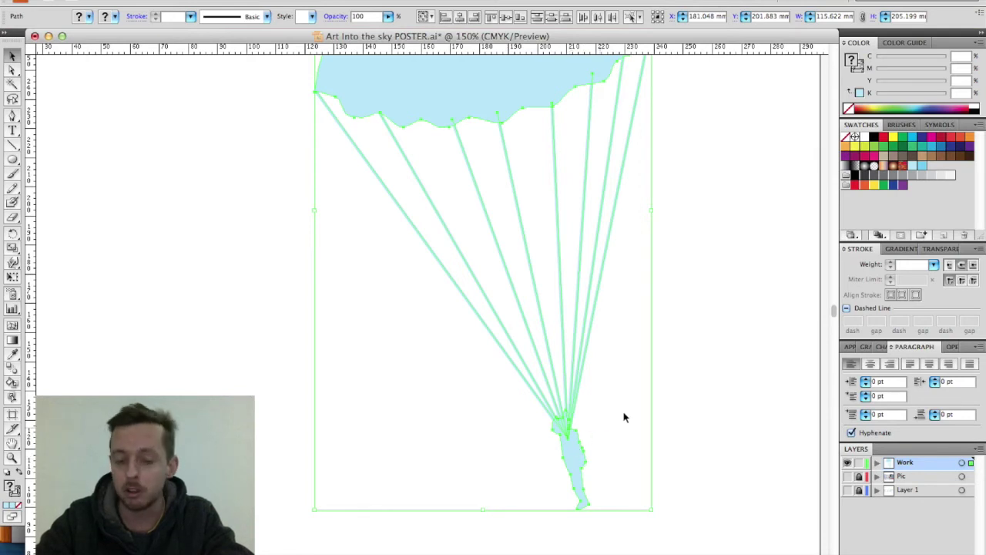
left_click(677, 366)
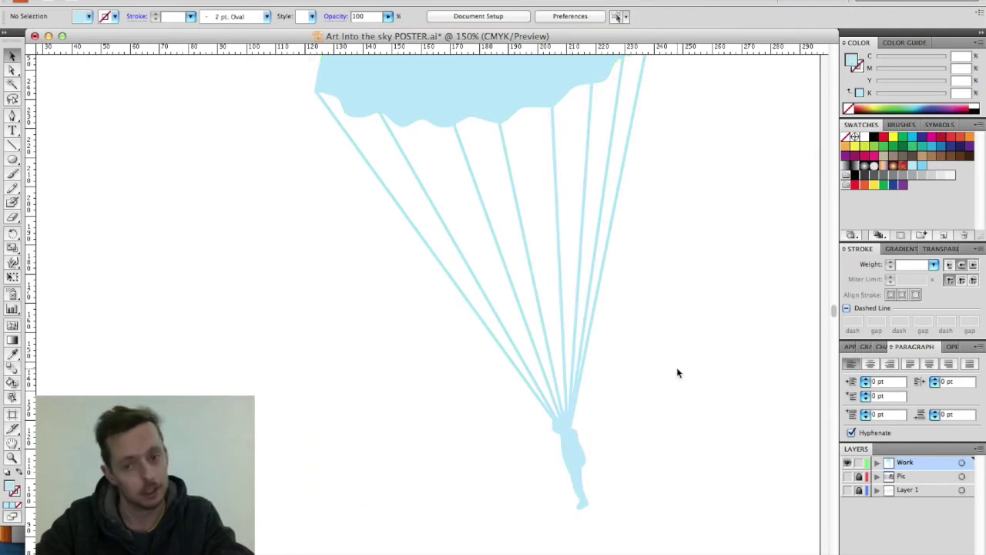
left_click(573, 373)
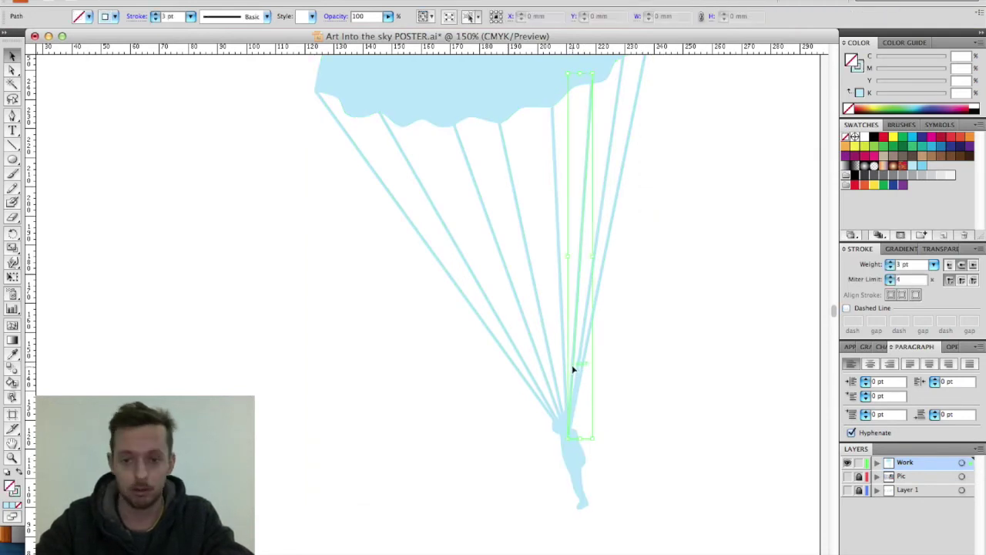
Step: Group the parachute parts again and ungroup them to compare selecting the whole object with selecting one line
left_click(621, 242)
left_click_drag(671, 74, 344, 511)
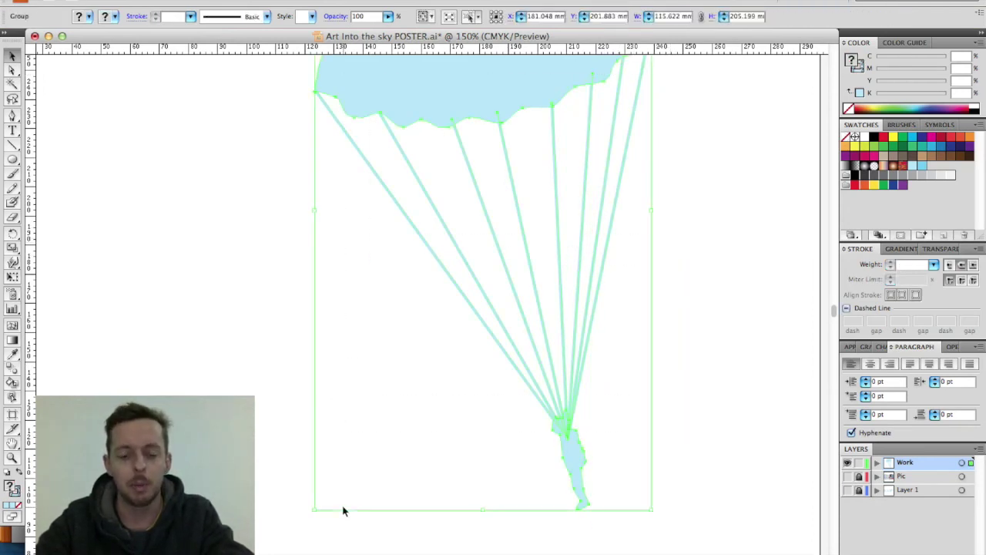
left_click(638, 374)
left_click(584, 347)
left_click(687, 280)
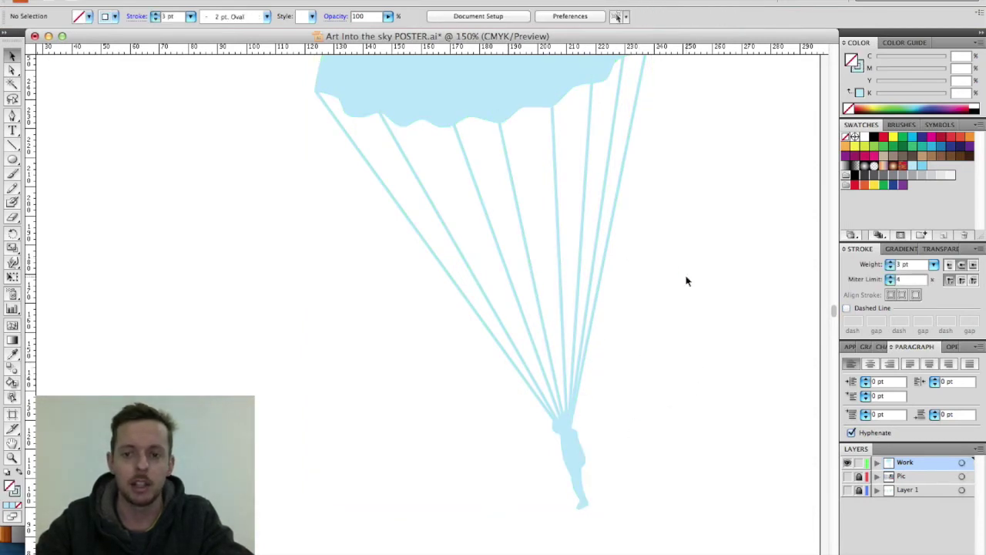
left_click(579, 269)
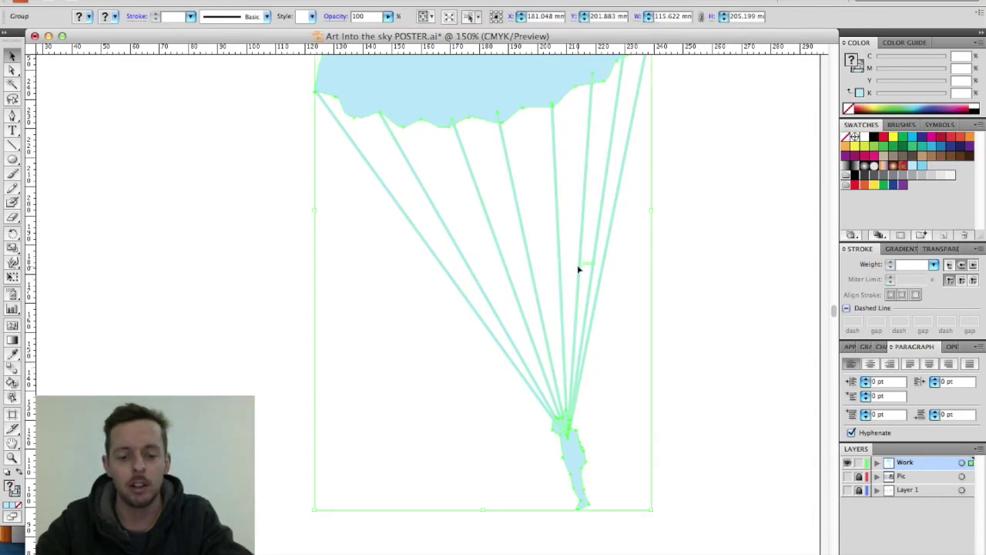
left_click(579, 269)
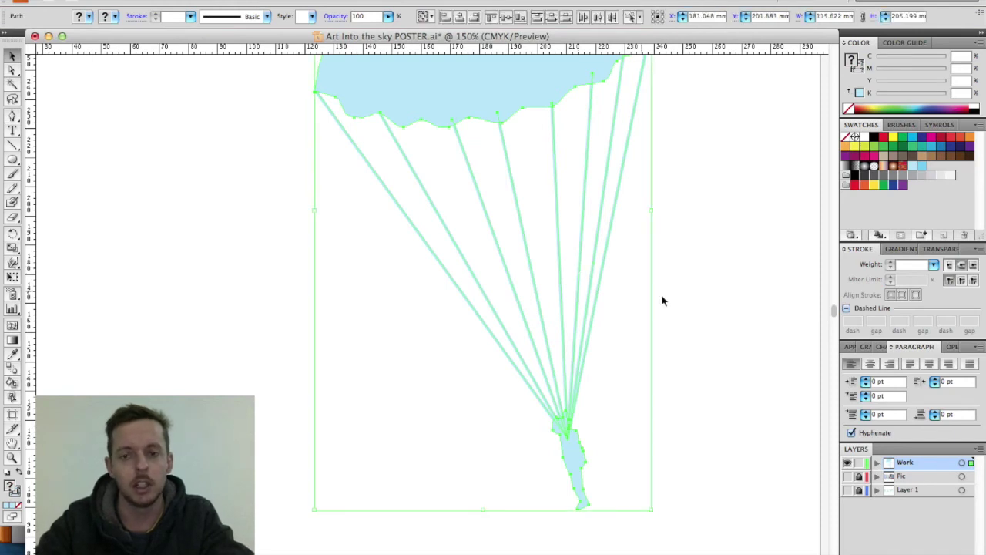
left_click(688, 311)
left_click(591, 292)
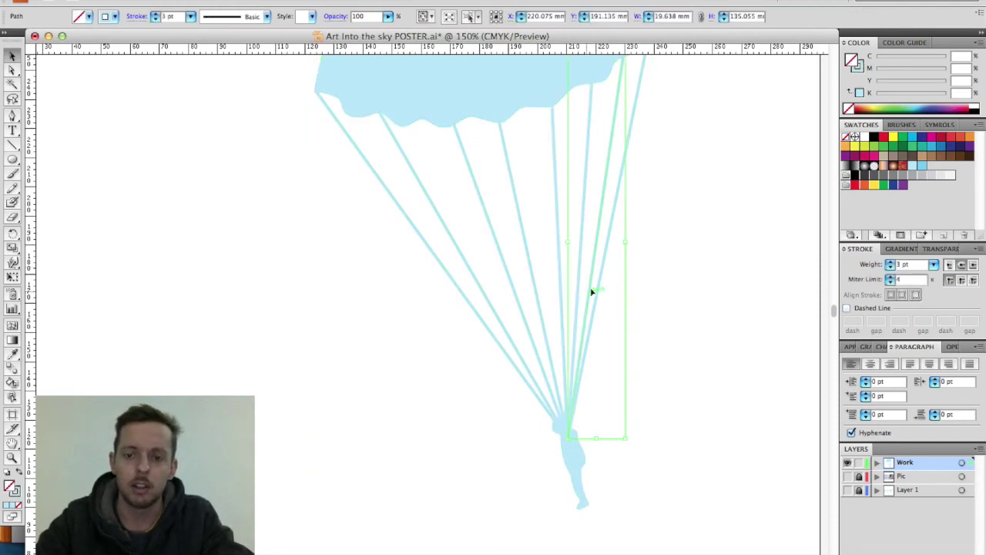
Step: Select all eight parachute lines and convert their strokes into filled shapes with Outline Stroke
left_click(645, 201)
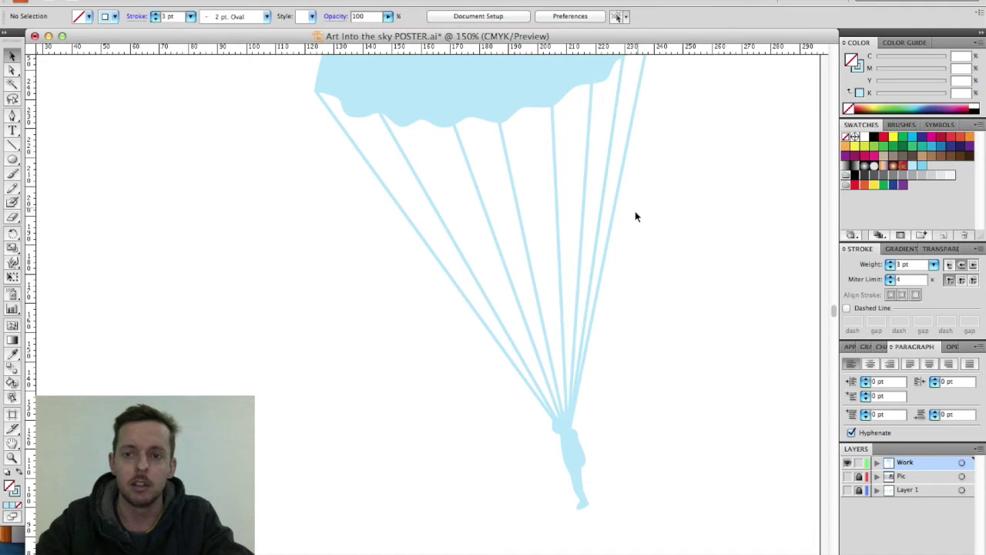
left_click_drag(628, 248, 370, 246)
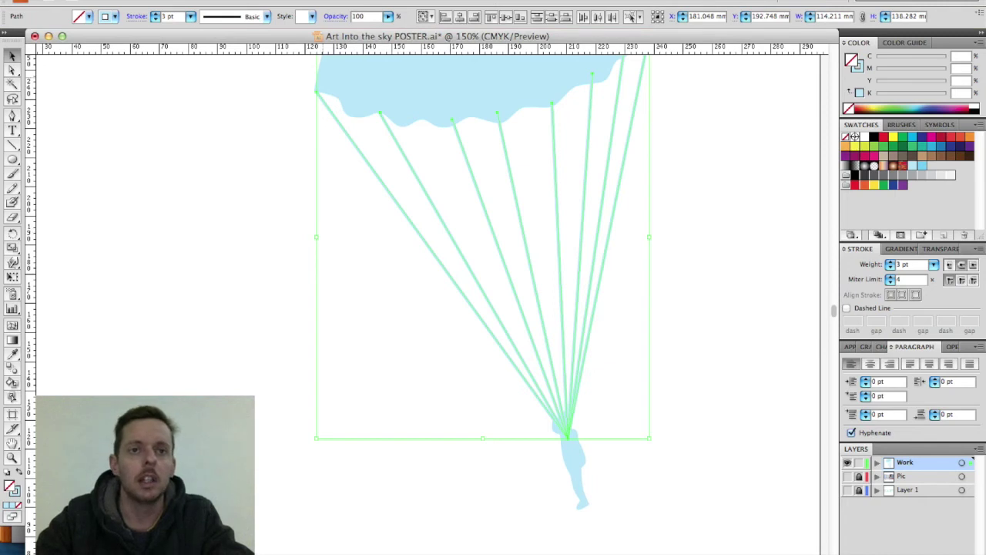
right_click(155, 193)
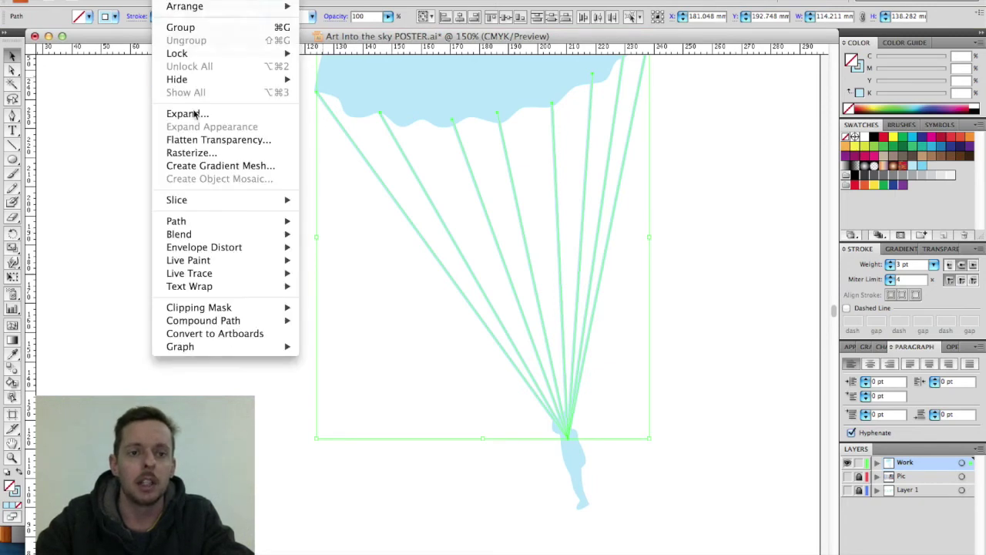
mouse_move(247, 220)
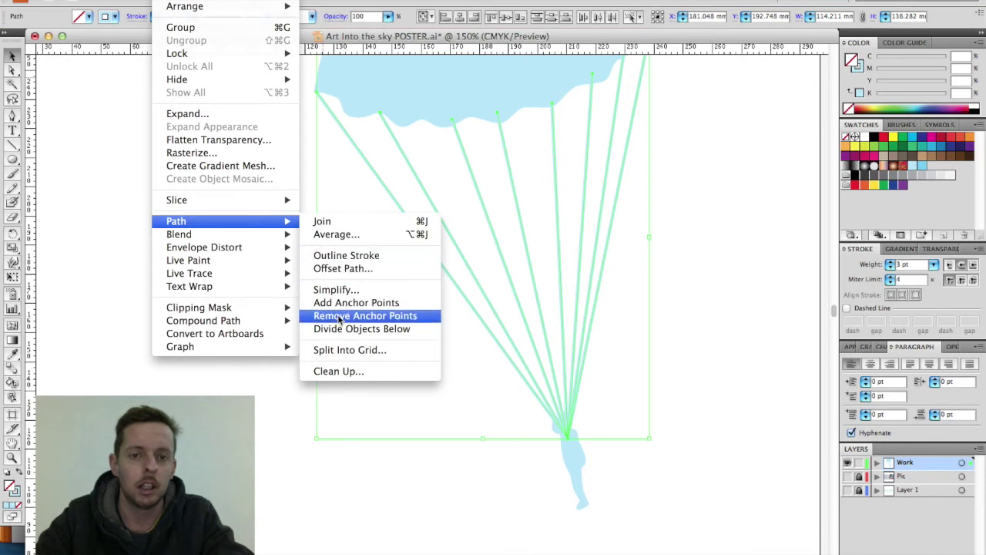
left_click(344, 262)
left_click(696, 291)
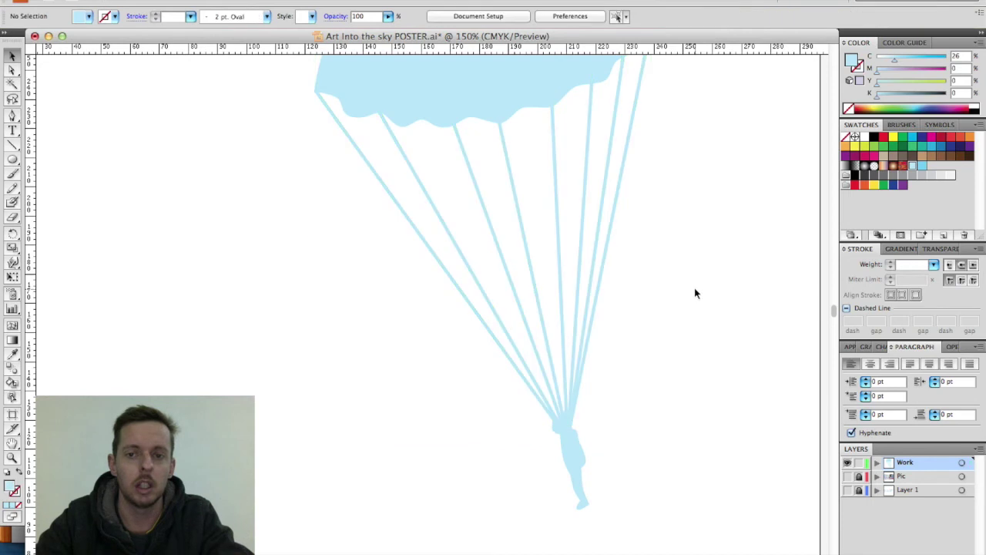
Step: Inspect the outlined parachute lines close up, checking the fill and stroke settings of individual lines
left_click(583, 236)
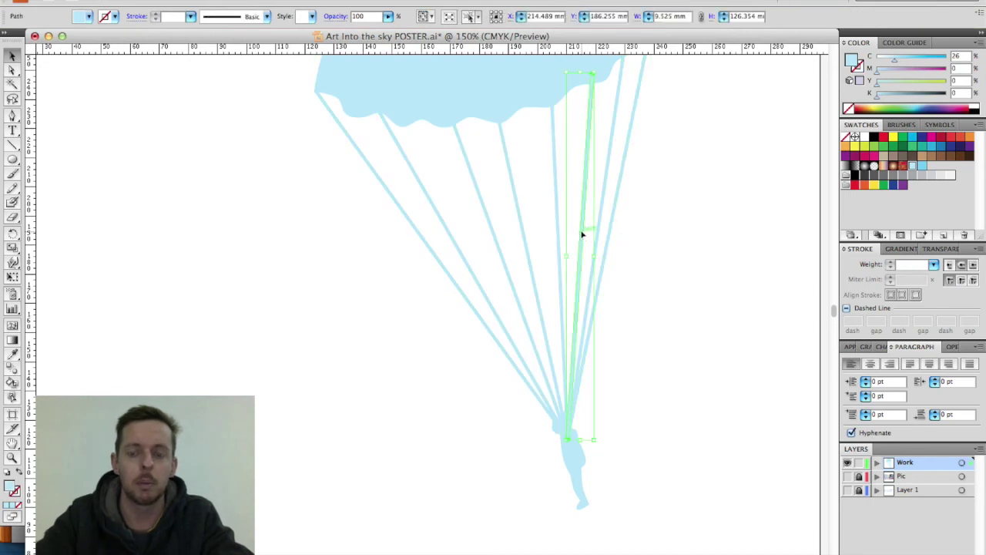
key("super+equal")
key("super+equal")
key("super+equal")
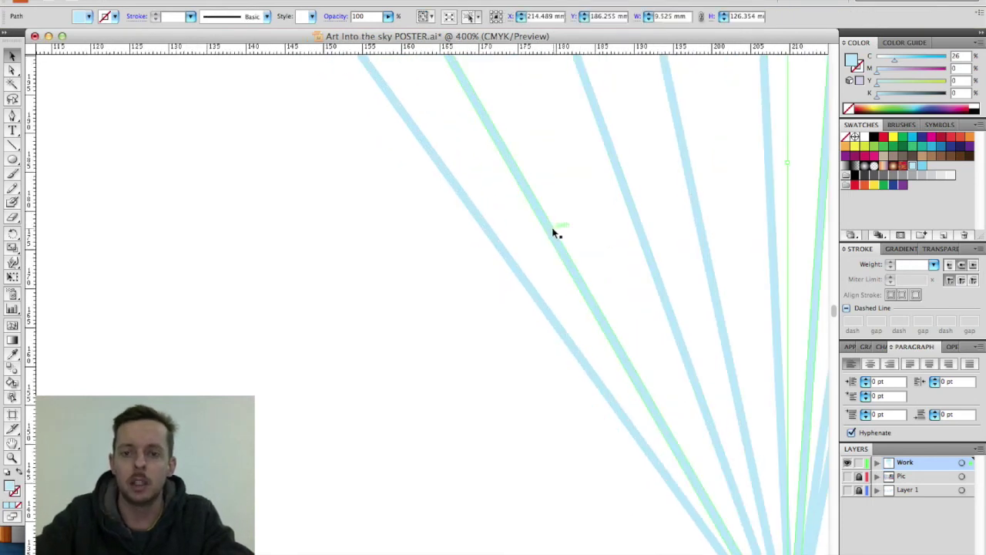
left_click(551, 232)
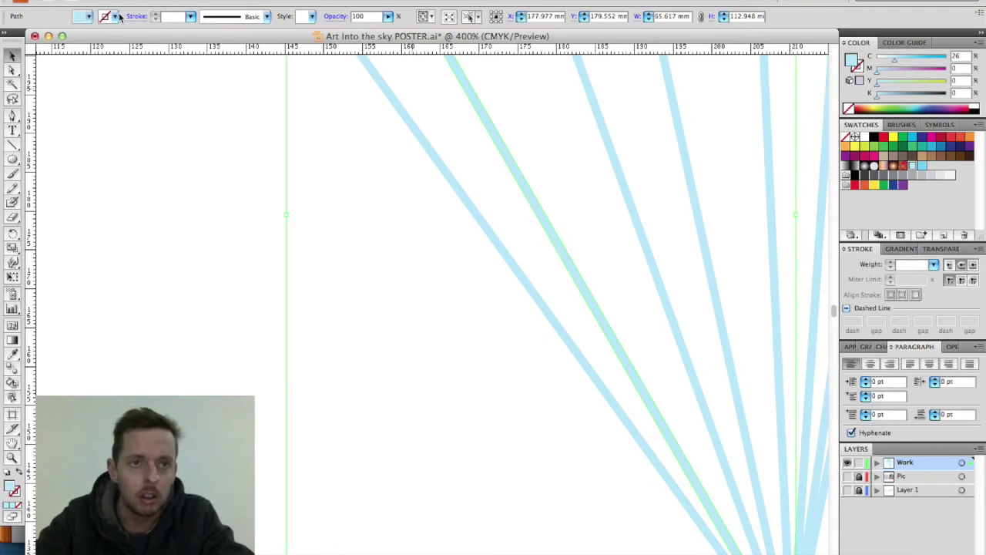
Step: Undo and redo Outline Stroke on the eight lines to compare the stroked paths with the outlined shapes
key("super+a")
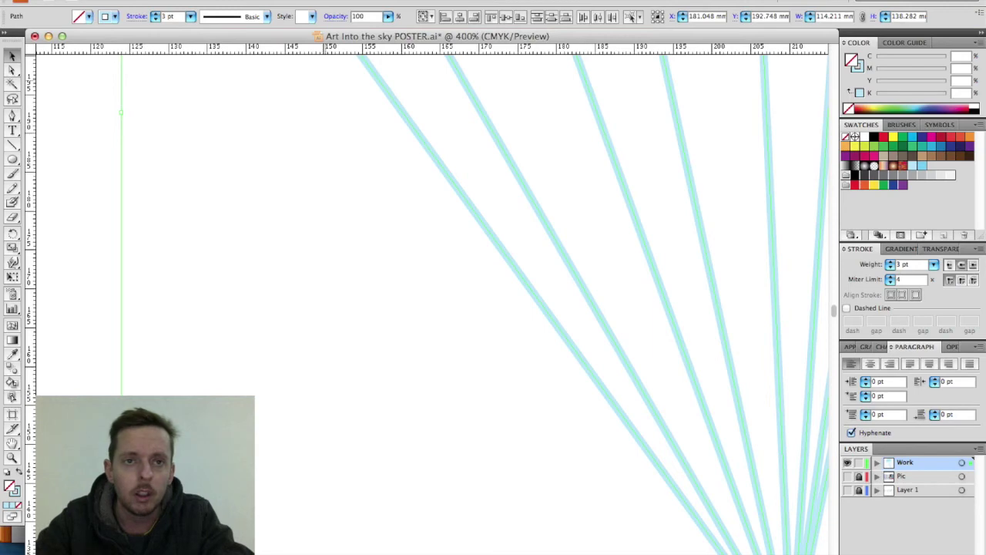
left_click(131, 2)
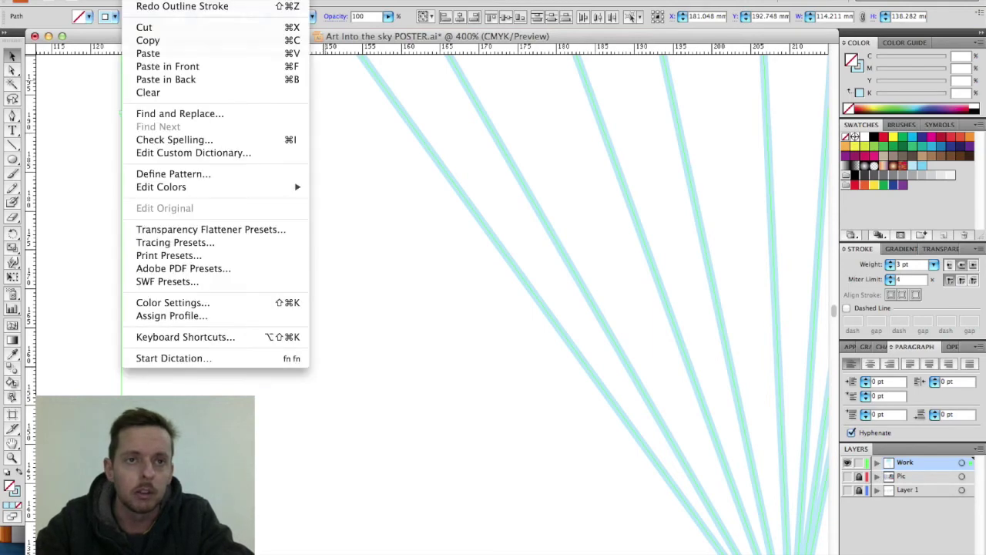
left_click(154, 7)
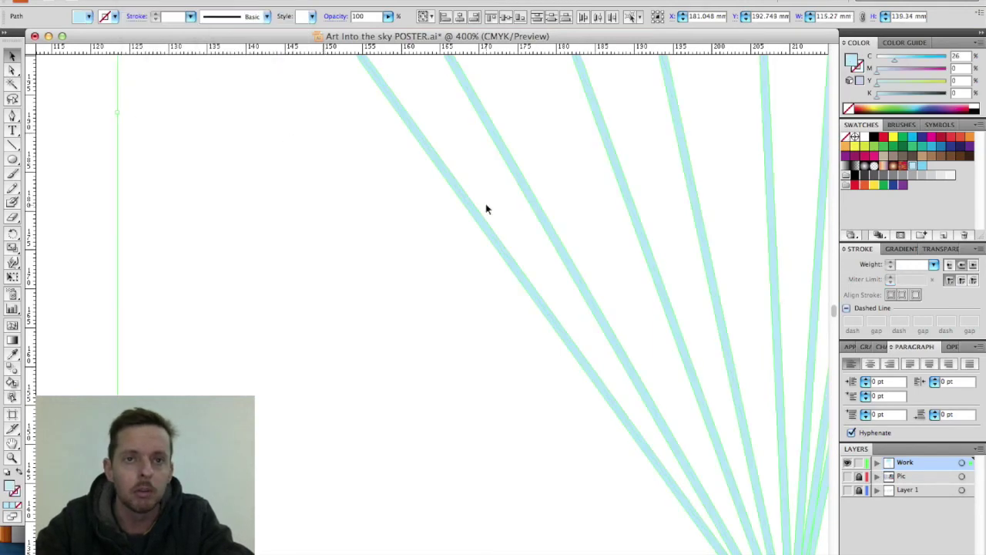
left_click(477, 300)
scroll(477, 300, "right", 5)
left_click_drag(711, 250, 291, 333)
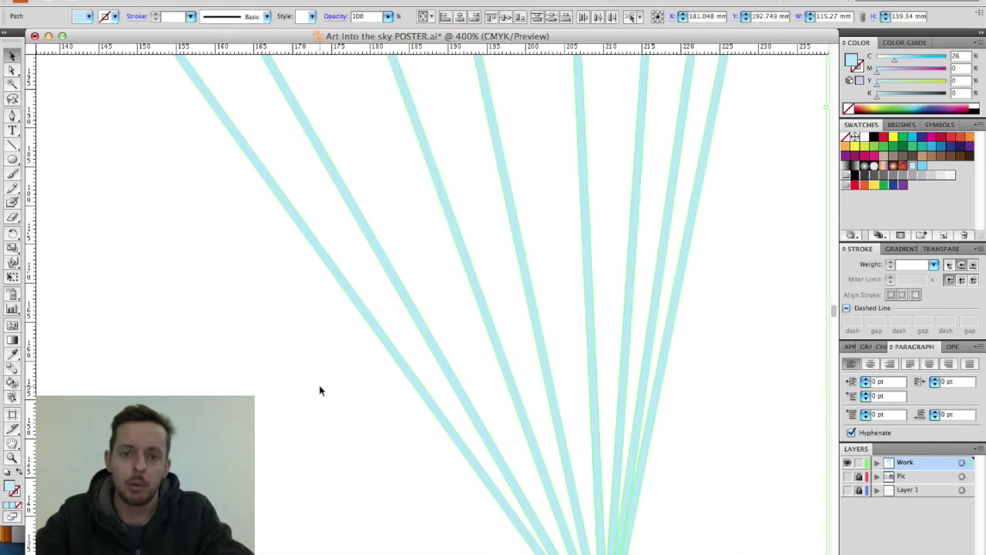
Step: Group the canopy, the eight outlined lines and the hanging figure into one object
key("super+minus")
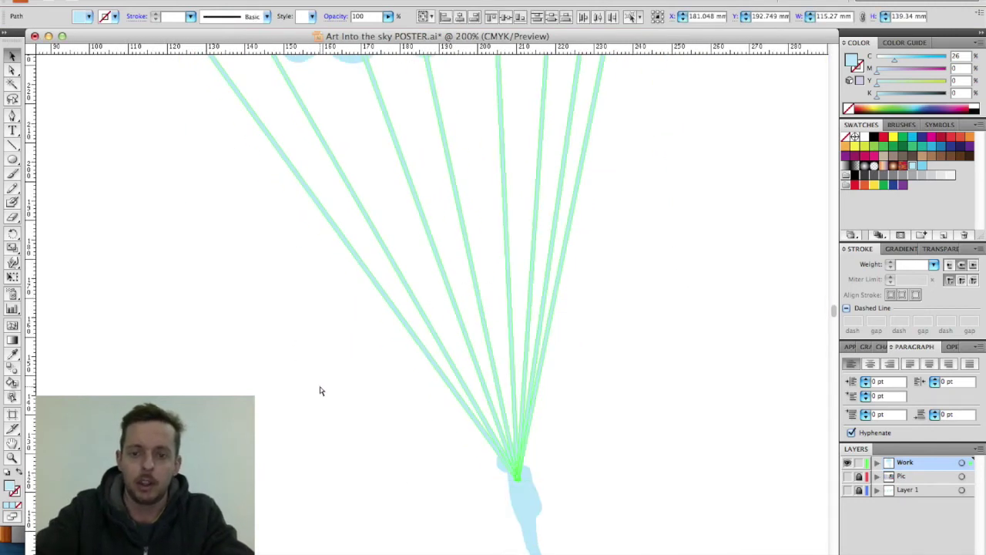
key("super+minus")
left_click_drag(219, 76, 560, 506)
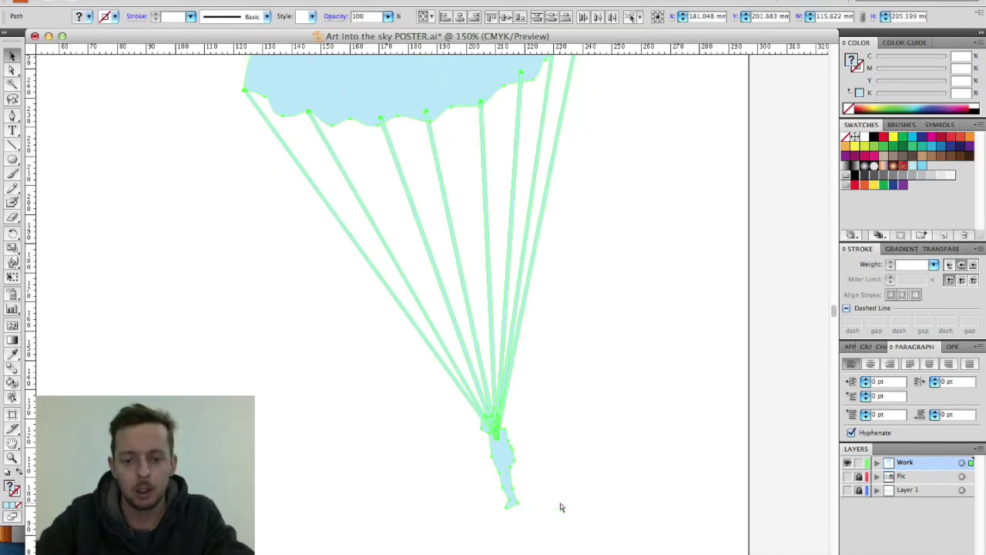
key("super+g")
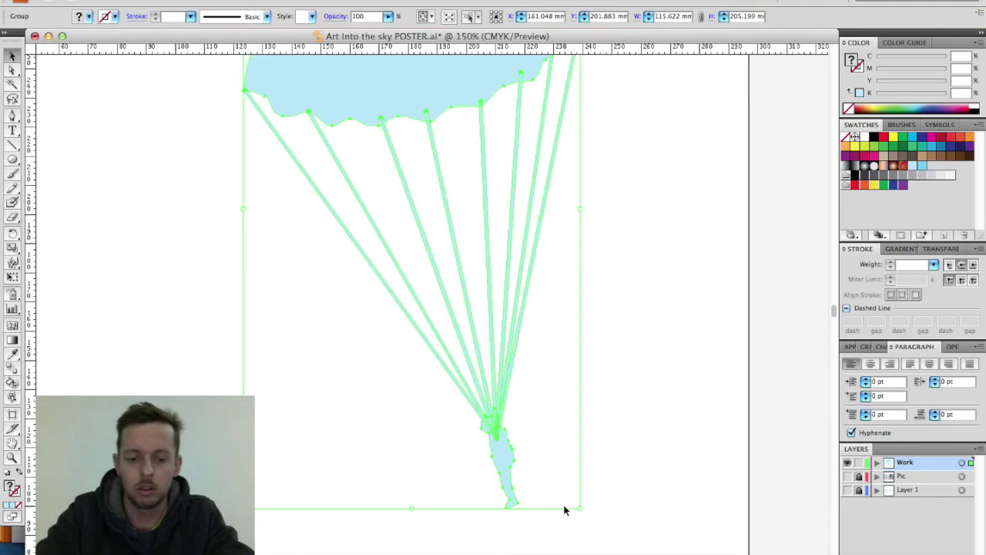
Step: Scale the parachute group down proportionally in two stages, to about 28 mm and finally about 7 mm wide
key("super+plus")
key("super+plus")
key("super+plus")
key("super+plus")
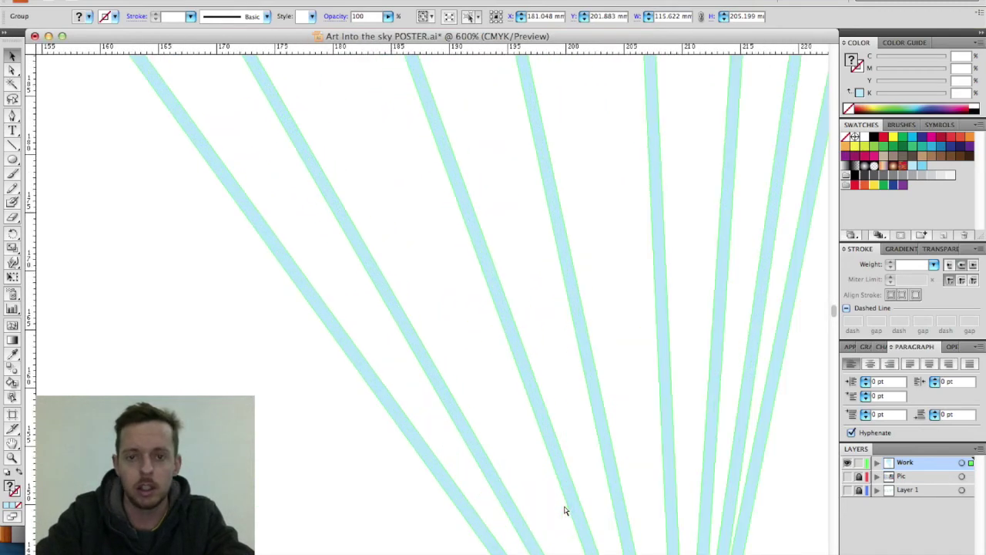
key("super+minus")
key("super+minus")
key("super+minus")
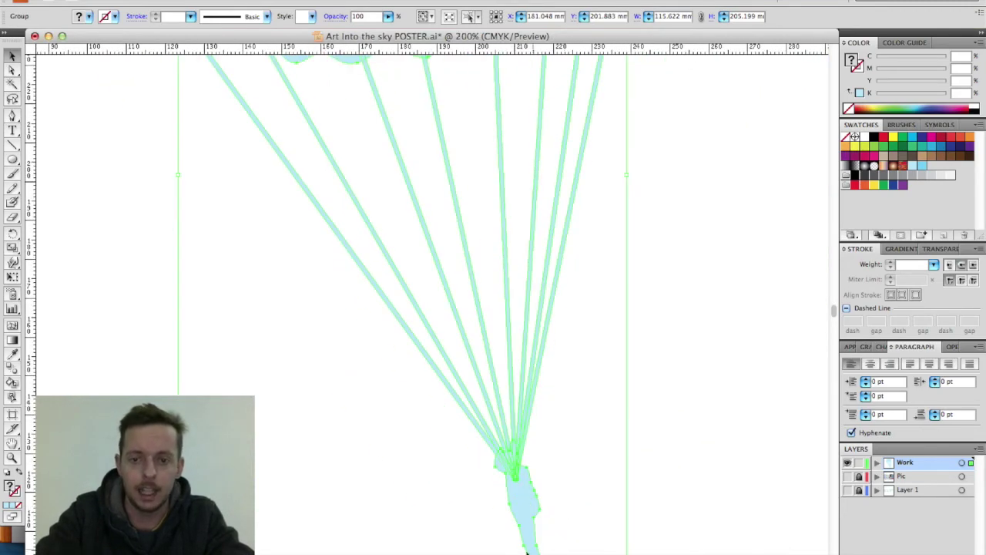
scroll(519, 551, "down", 2)
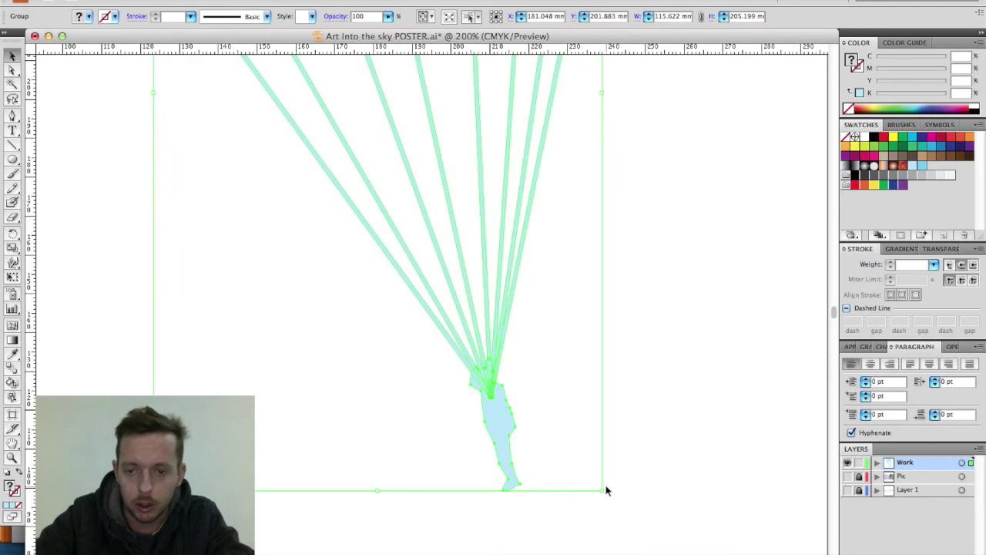
left_click_drag(600, 490, 260, 145)
scroll(260, 144, "up", 10)
scroll(260, 144, "left", 3)
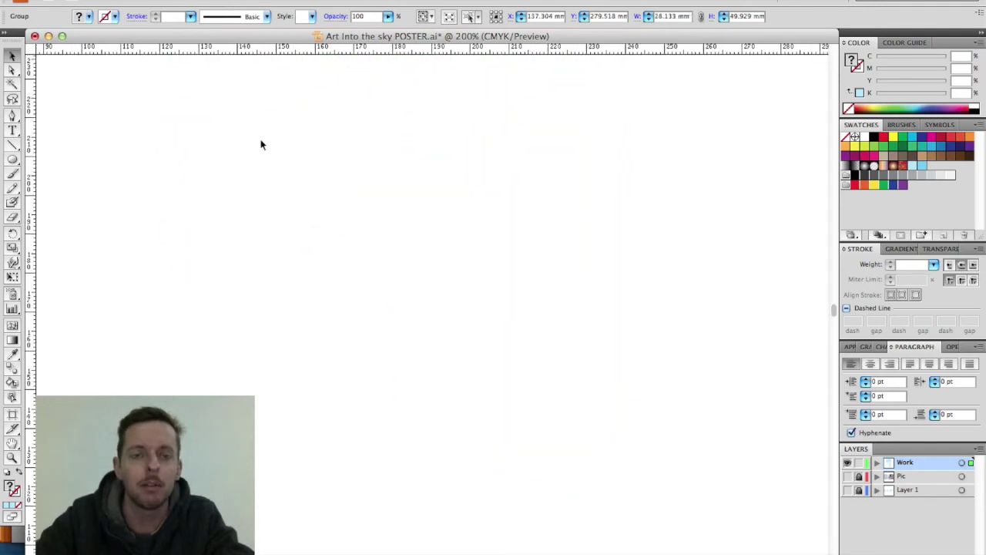
left_click_drag(233, 102, 315, 222)
Step: Examine the tiny parachute's line thickness relative to its canopy, both close up and at lower magnification
key("super+equal")
key("super+equal")
key("super+equal")
key("super+equal")
key("super+equal")
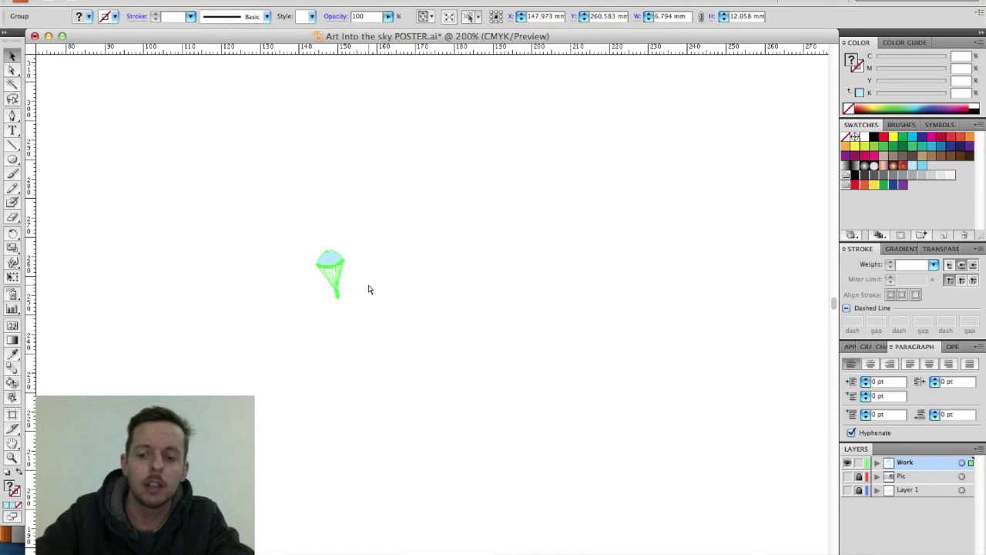
scroll(369, 288, "left", 10)
scroll(368, 287, "up", 5)
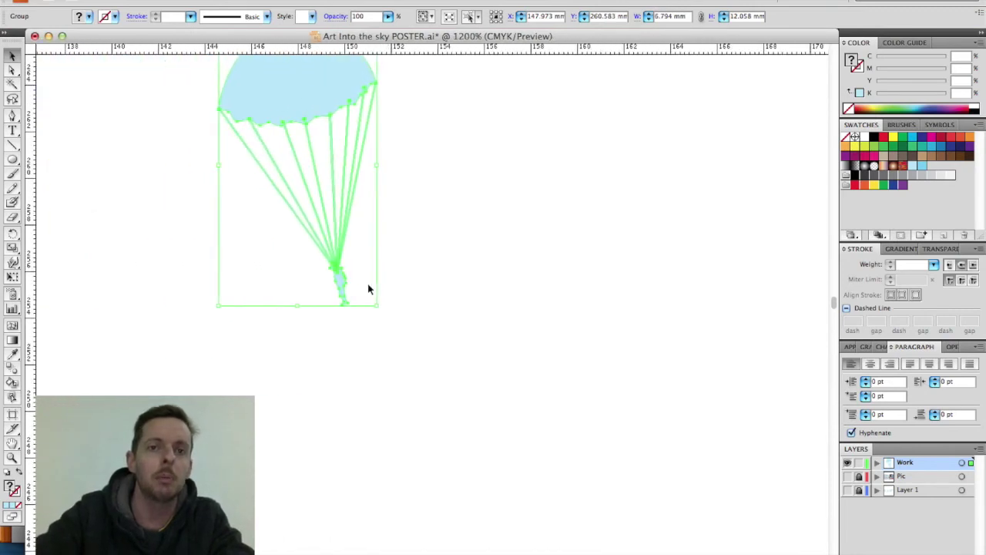
left_click(455, 282)
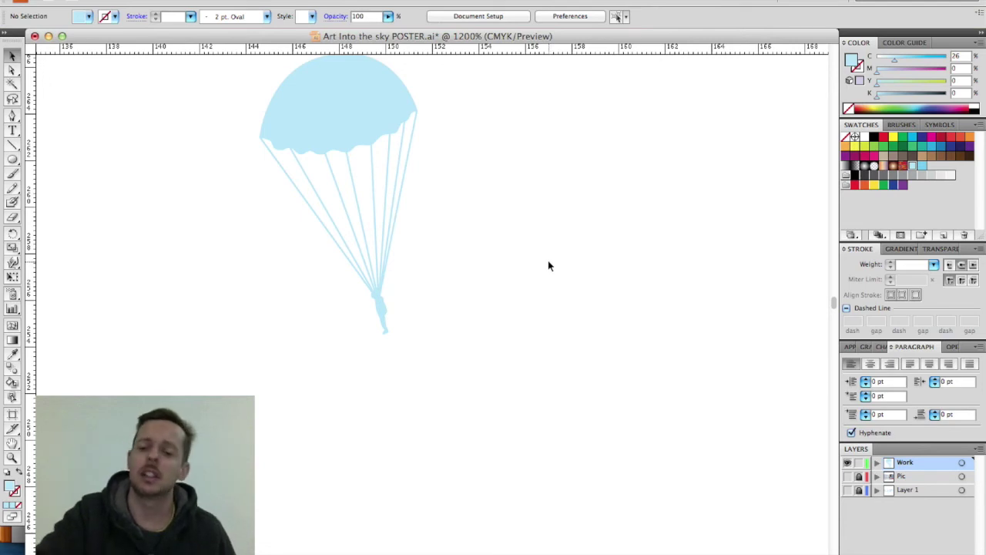
key("super+minus")
key("super+minus")
key("super+minus")
key("super+minus")
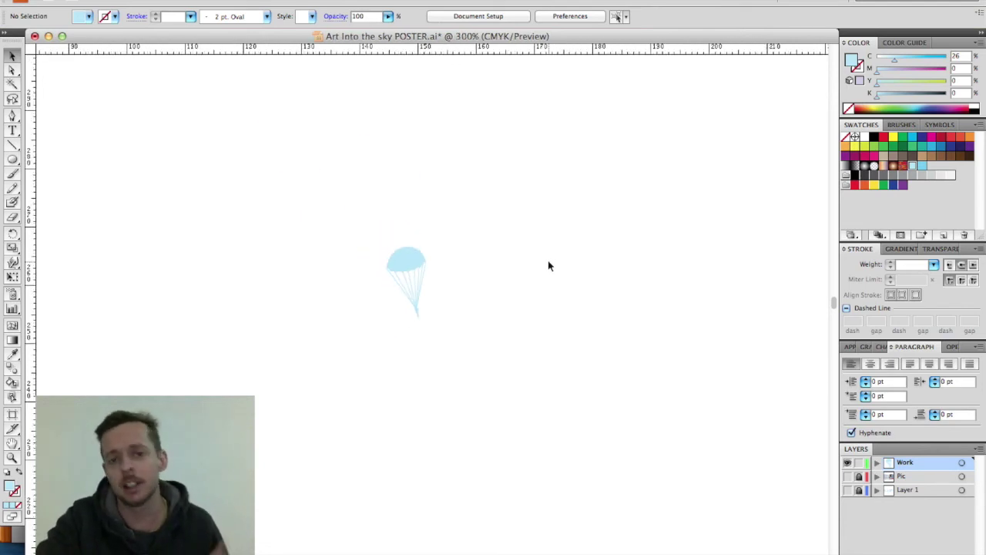
Step: Scale the parachute group up proportionally to about 30 mm wide by 53 mm high and deselect it
left_click(414, 255)
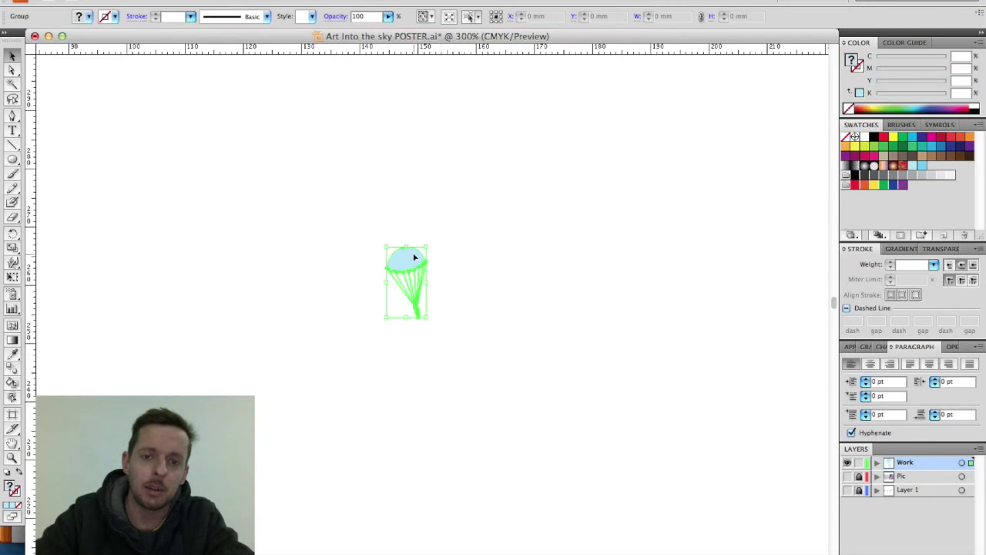
left_click_drag(427, 316, 563, 554)
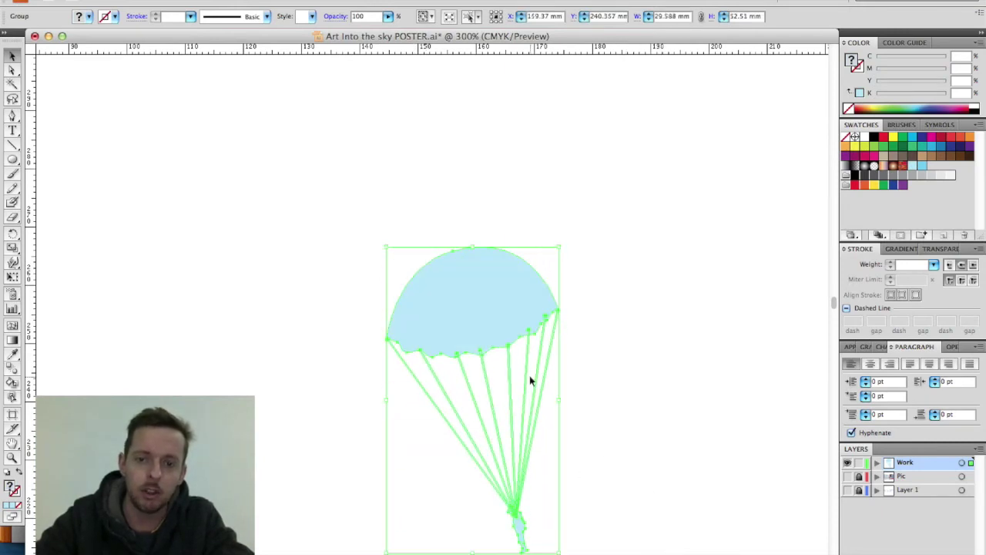
left_click(619, 364)
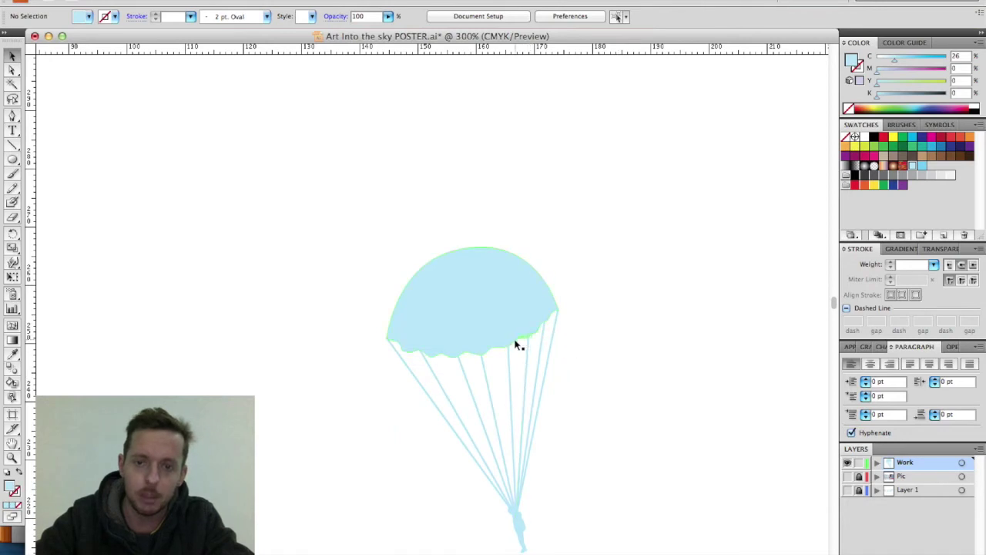
Step: Scale the parachute group up proportionally to about 64 mm wide by 114 mm high and move it up towards the page centre
left_click_drag(518, 343, 511, 349)
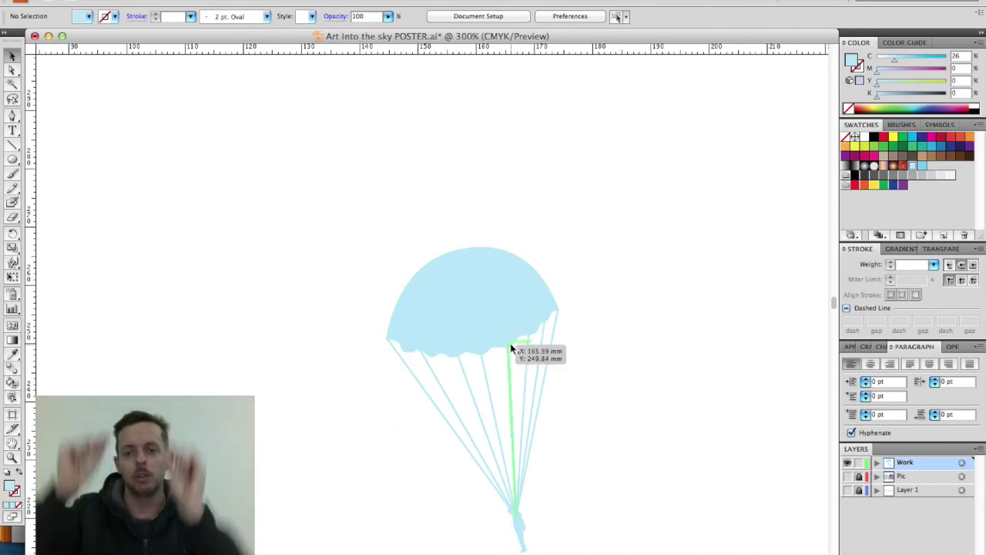
left_click_drag(510, 343, 510, 343)
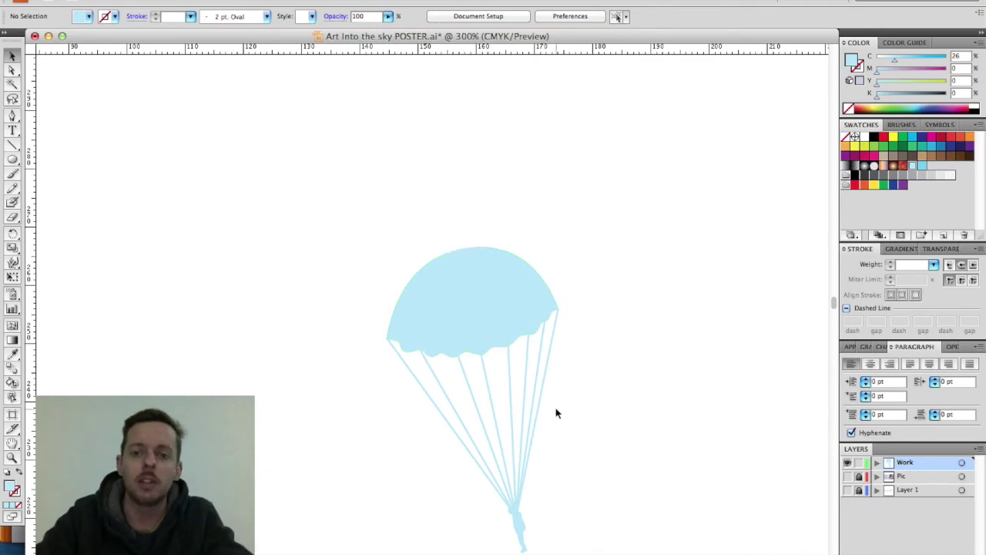
key("super+minus")
key("super+minus")
key("super+minus")
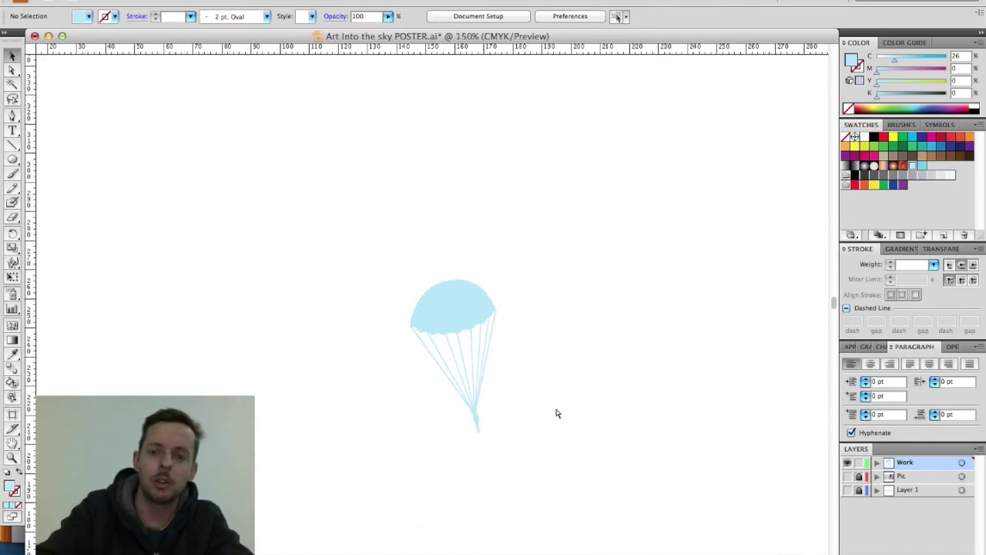
left_click(454, 352)
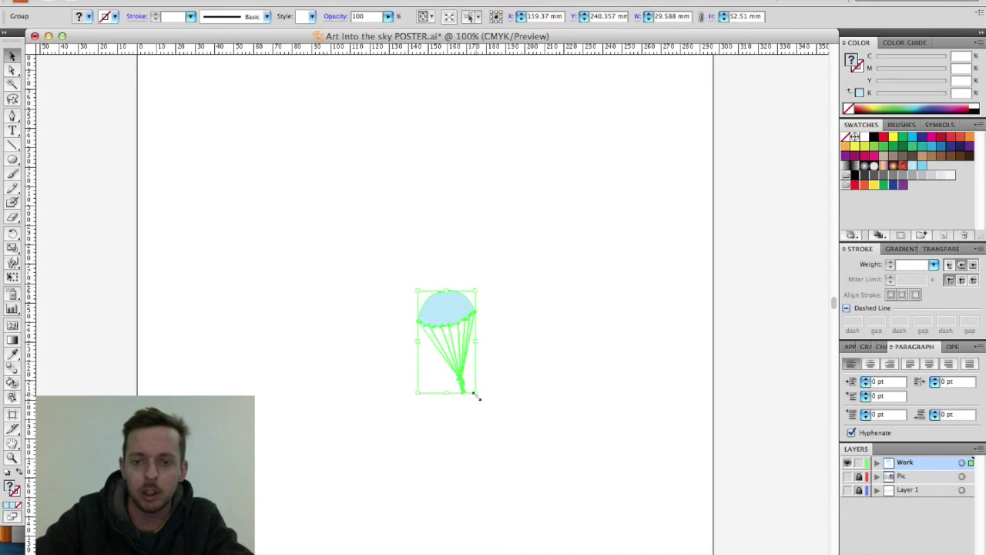
left_click_drag(476, 393, 579, 511)
left_click(560, 392)
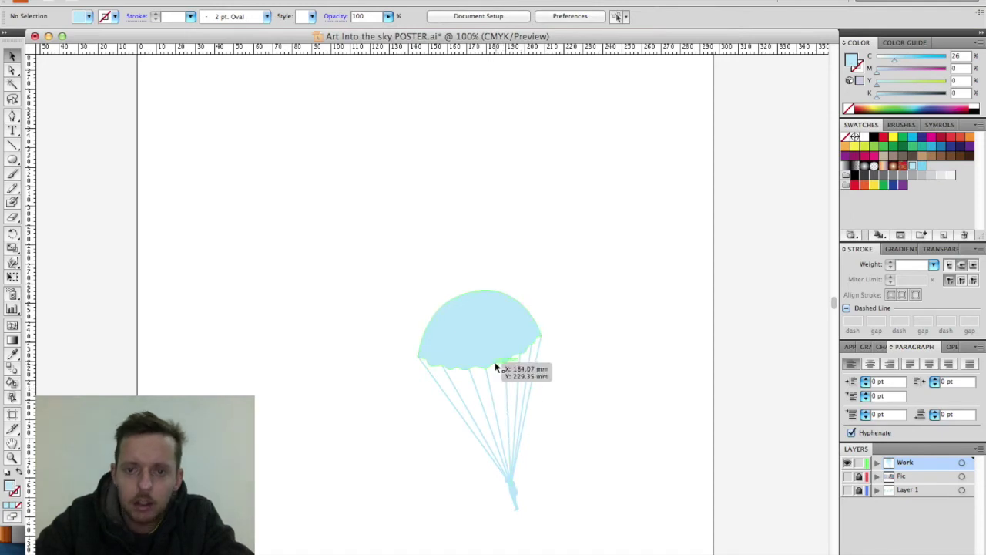
left_click_drag(491, 340, 442, 311)
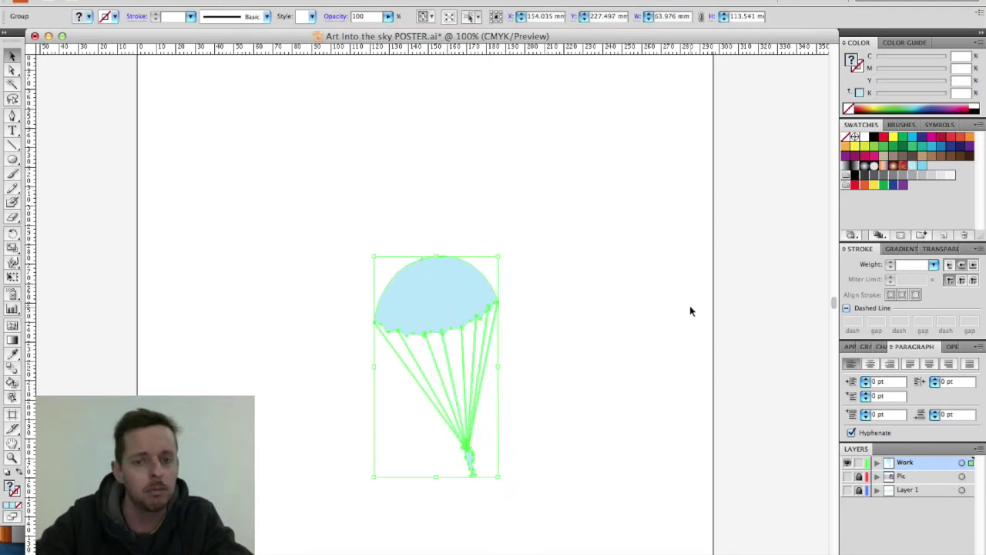
Step: Show the Pic layer, scale the parachute group to about 117 by 208 mm over the photo's large parachute, and hide the layer again
left_click(848, 477)
scroll(674, 391, "down", 5)
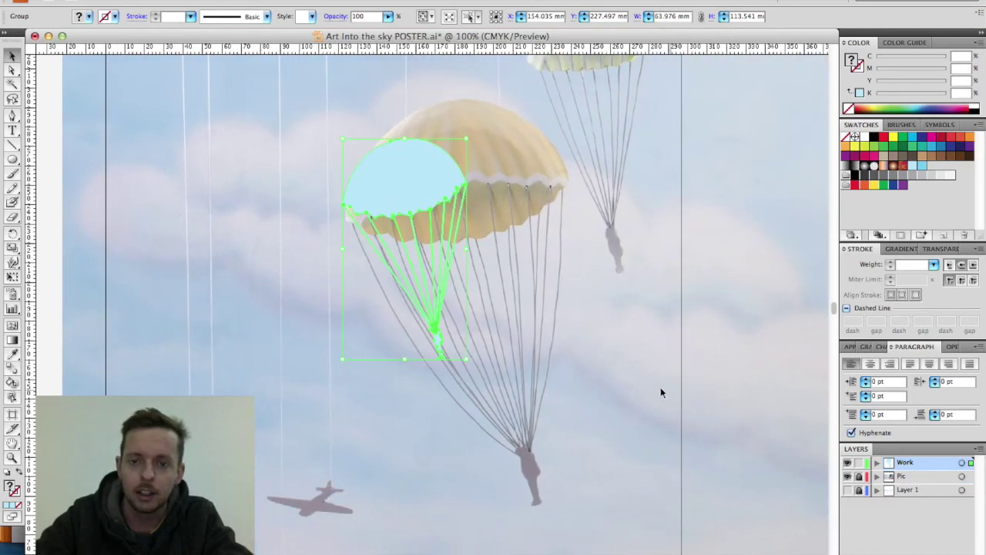
left_click_drag(468, 357, 608, 509)
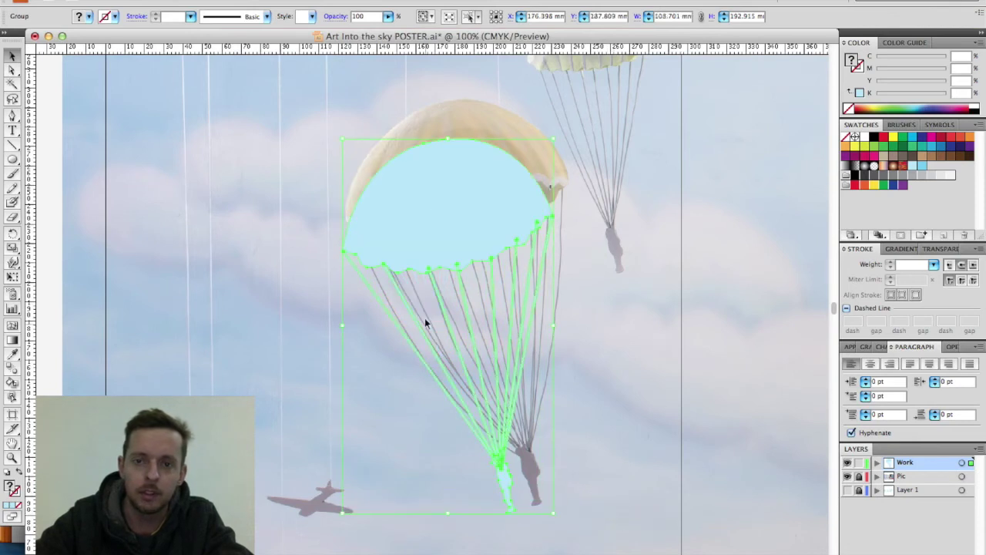
left_click_drag(445, 249, 448, 216)
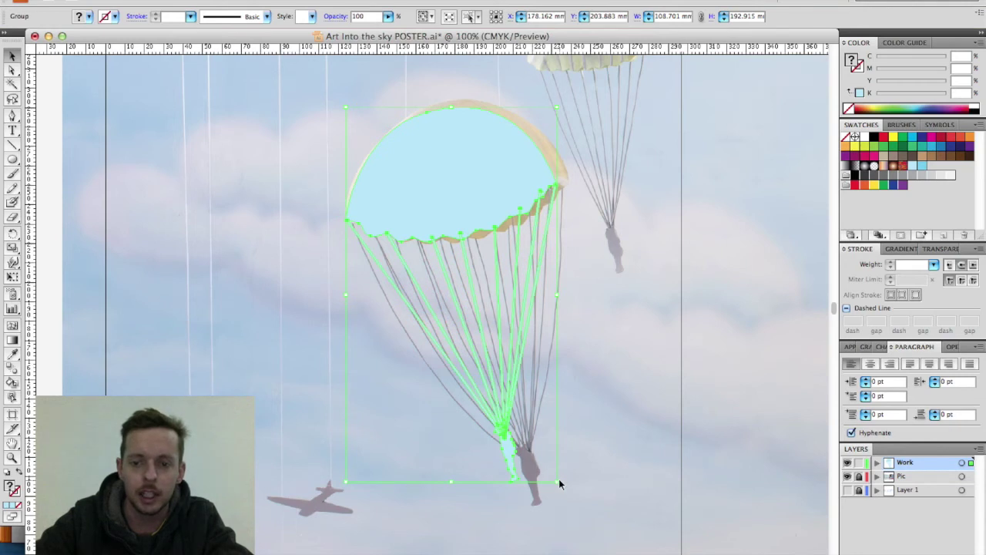
left_click_drag(557, 481, 595, 508)
left_click_drag(487, 197, 497, 190)
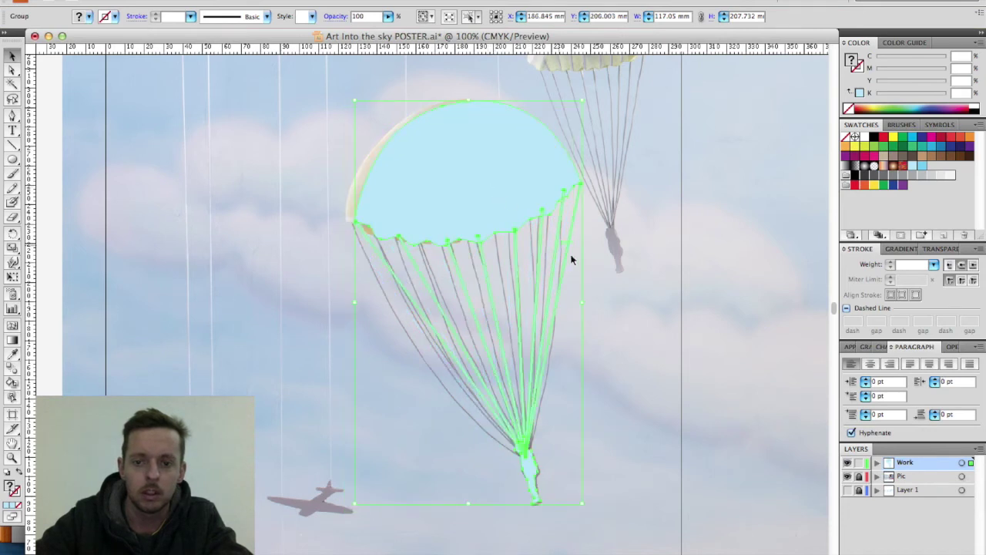
left_click(675, 366)
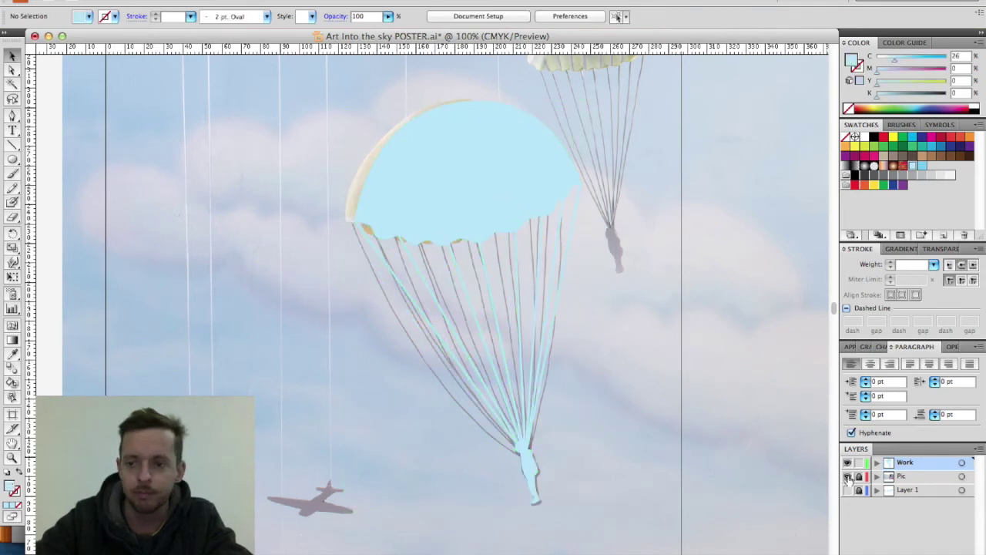
left_click(847, 476)
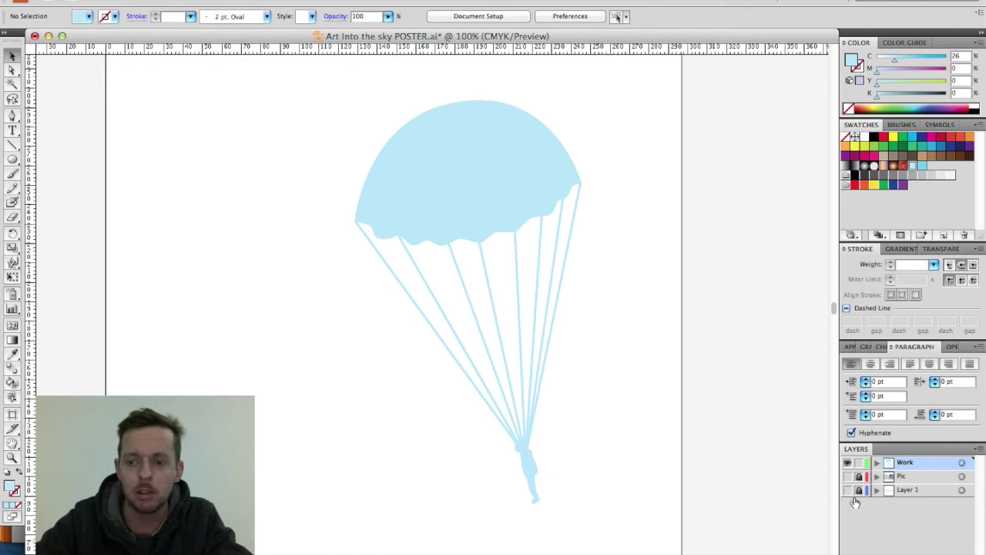
Step: Show and unlock Layer 1, and move its old parachute off the poster onto the empty pasteboard
left_click(848, 490)
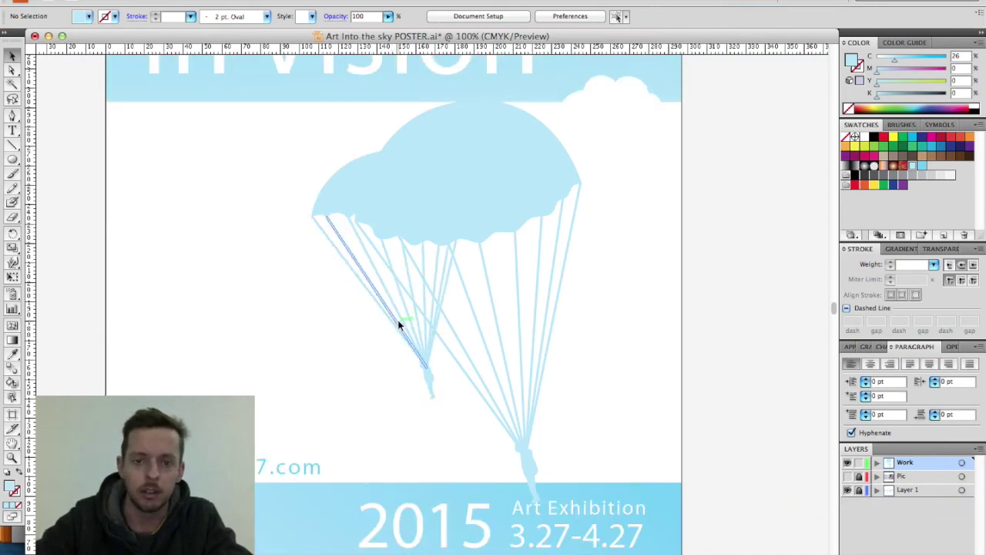
left_click(859, 491)
left_click(359, 266)
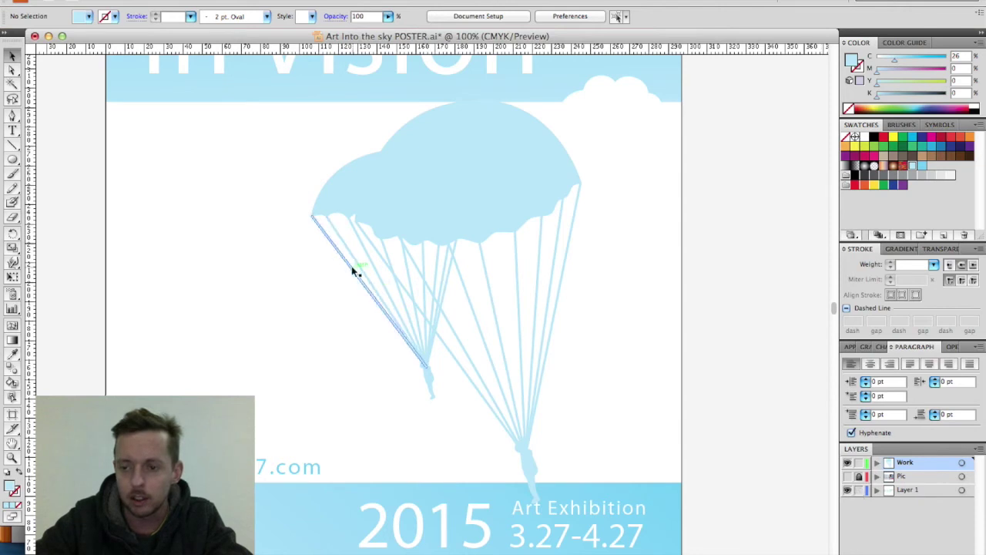
left_click_drag(571, 163, 703, 107)
left_click_drag(256, 152, 469, 400)
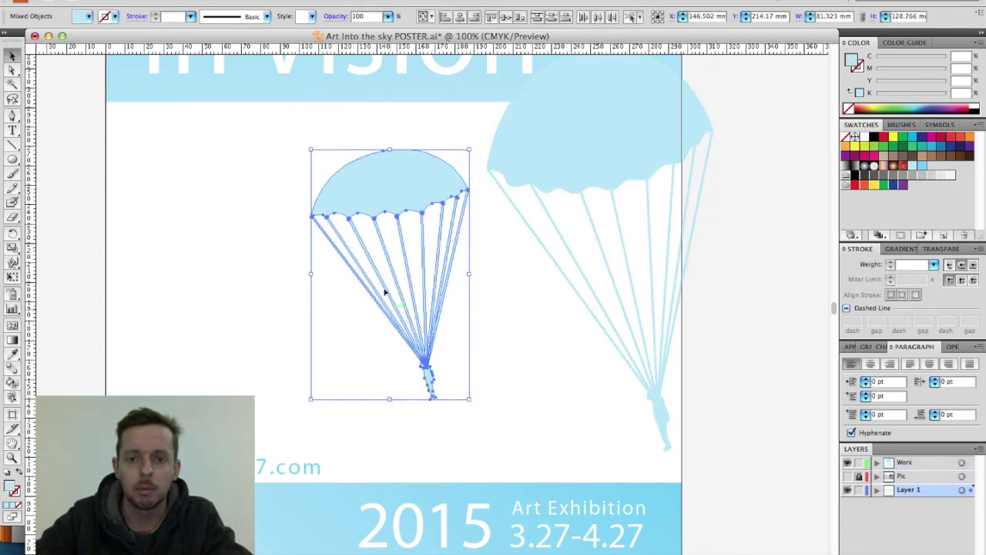
key("ctrl+minus")
key("ctrl+minus")
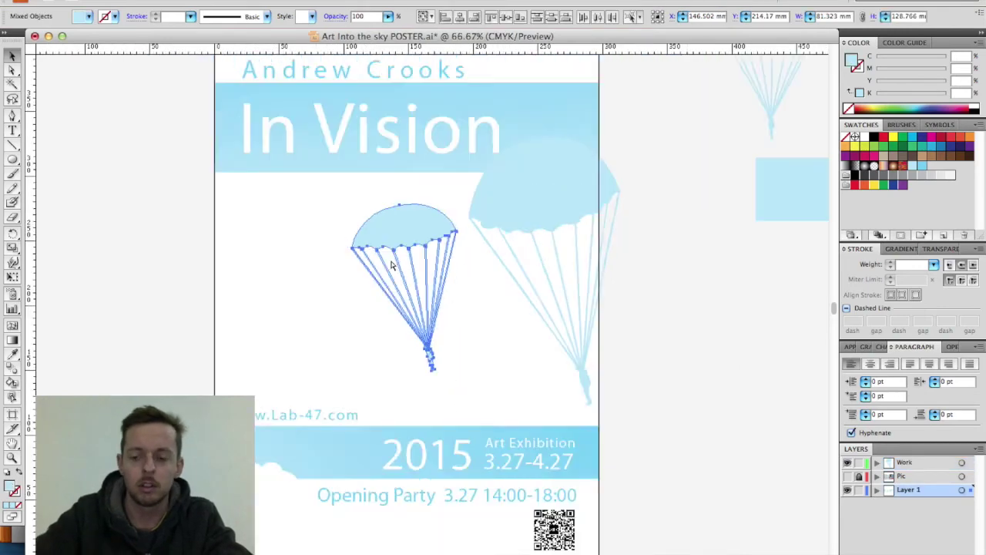
left_click_drag(408, 264, 735, 360)
Step: Place the new parachute group in the middle of the poster, scaled proportionally to about 76 mm wide by 135 mm high
left_click_drag(502, 220, 409, 238)
left_click_drag(479, 201, 428, 260)
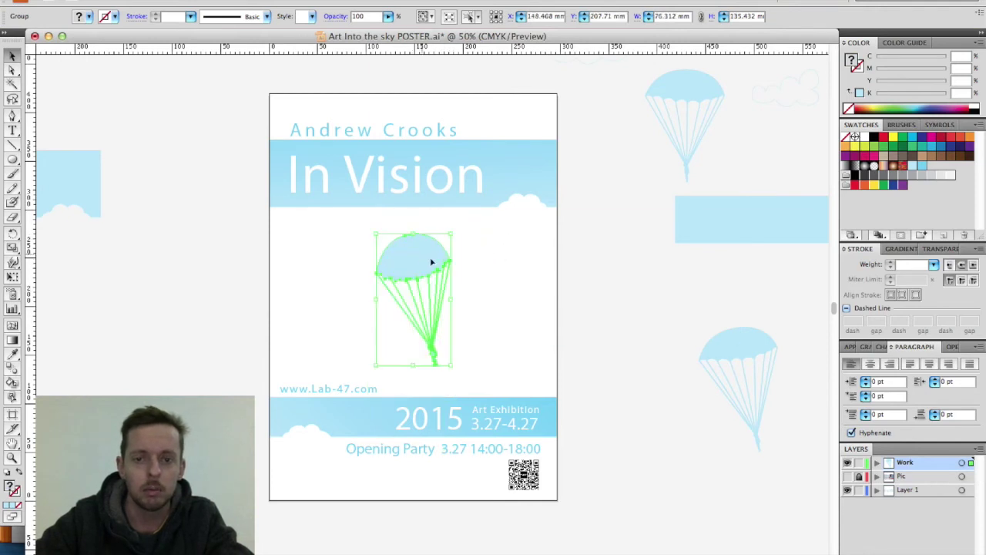
left_click(598, 352)
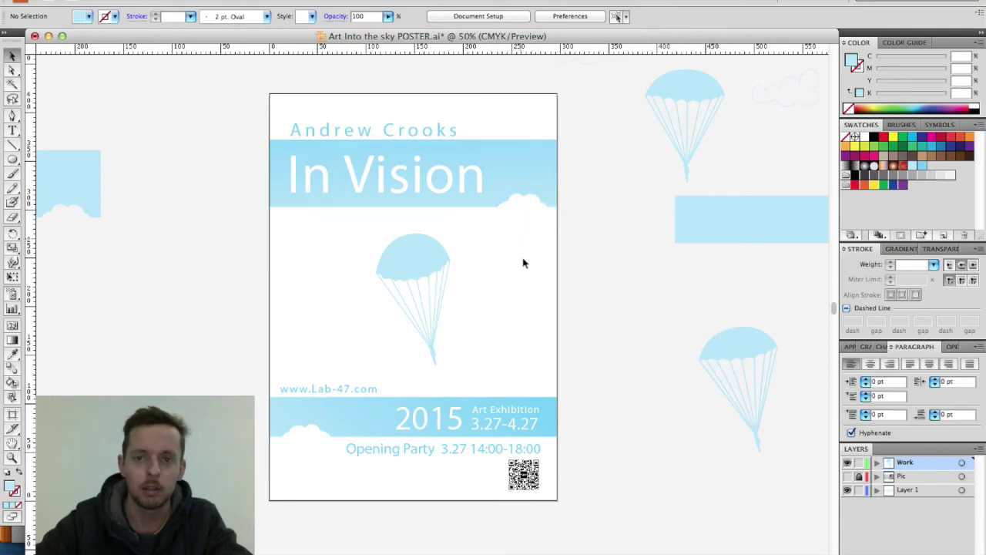
Step: Apply a linear gradient fill to the new parachute group on the poster
key("super+equal")
key("super+equal")
key("super+equal")
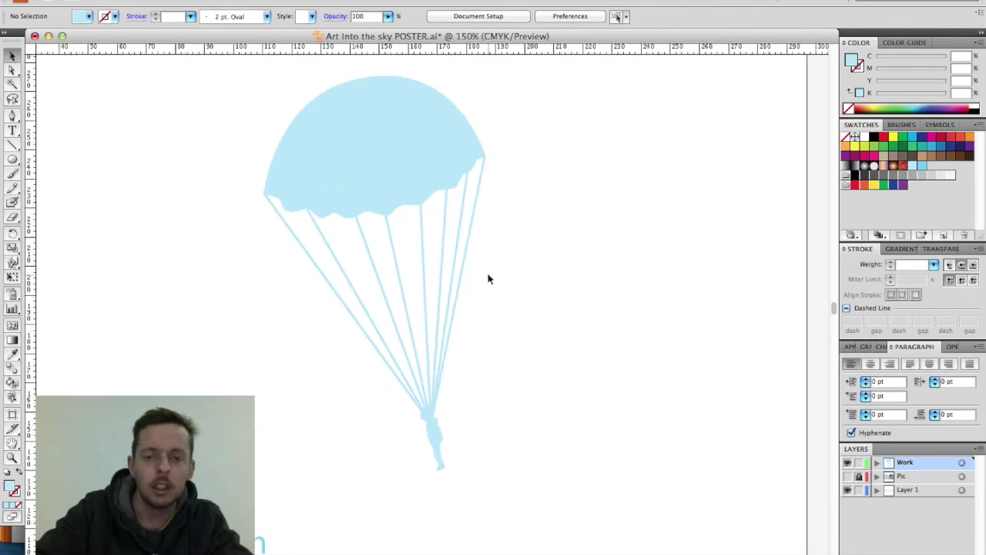
left_click(432, 165)
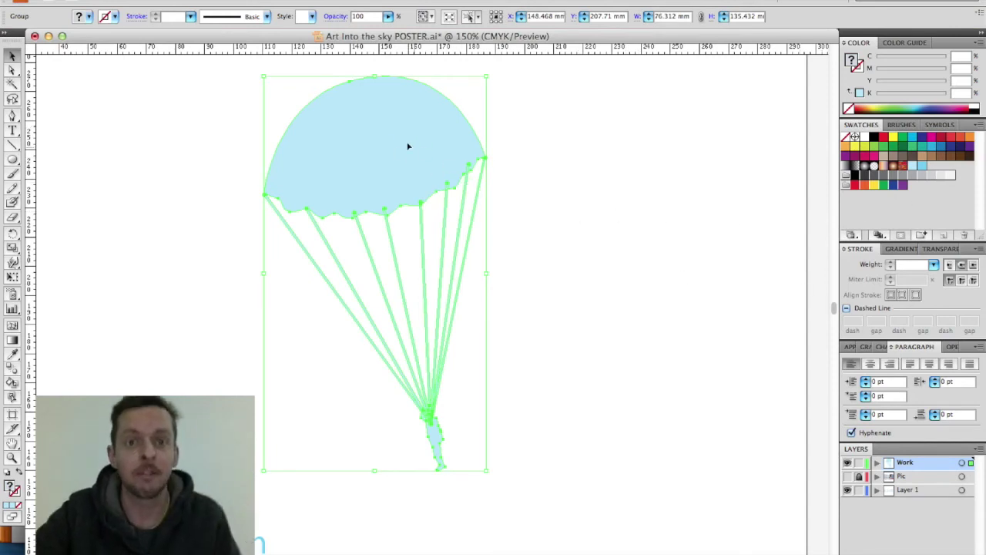
left_click(907, 250)
left_click(883, 309)
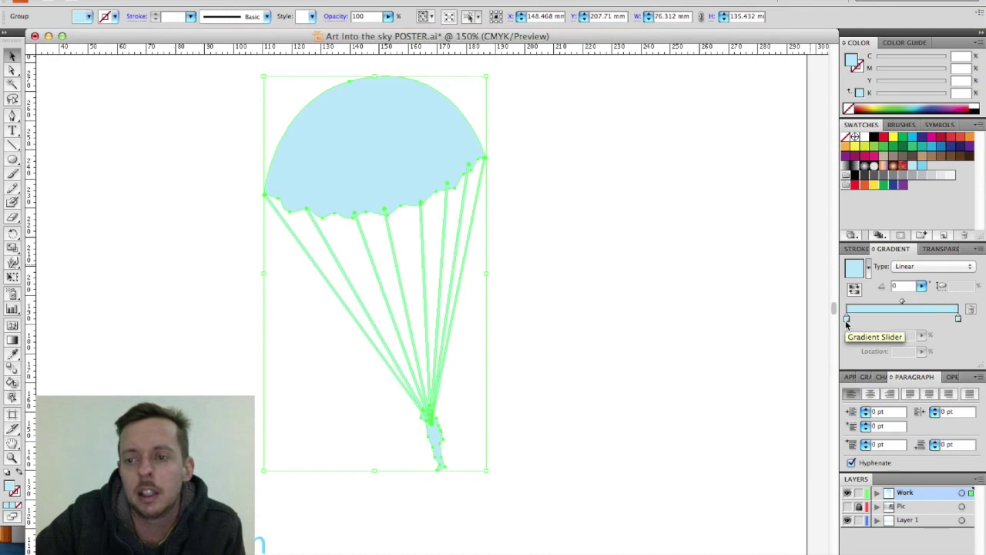
Step: Set the gradient's end stop to the darker light blue swatch (C 50), keeping the paler blue start stop, and deselect the group
left_click(847, 319)
double_click(847, 321)
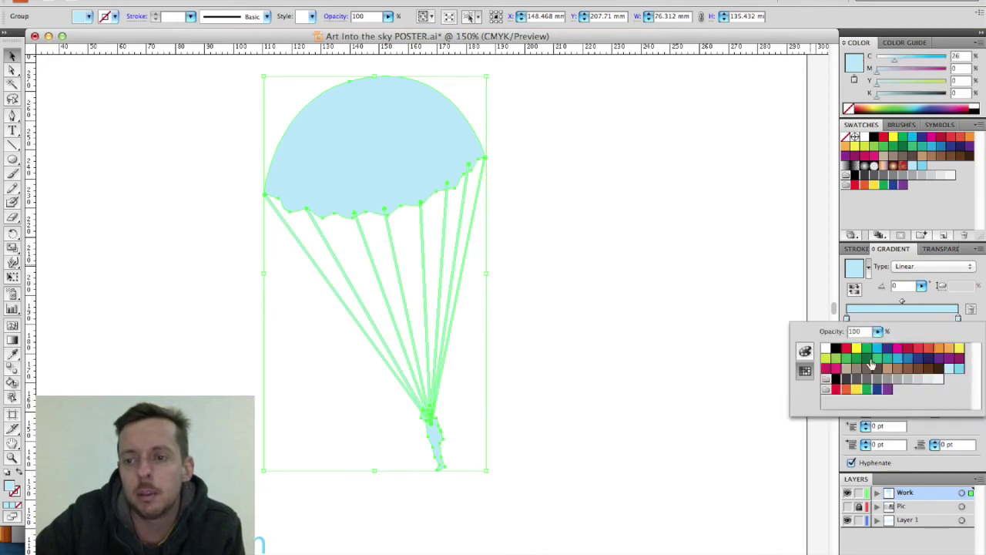
left_click(964, 300)
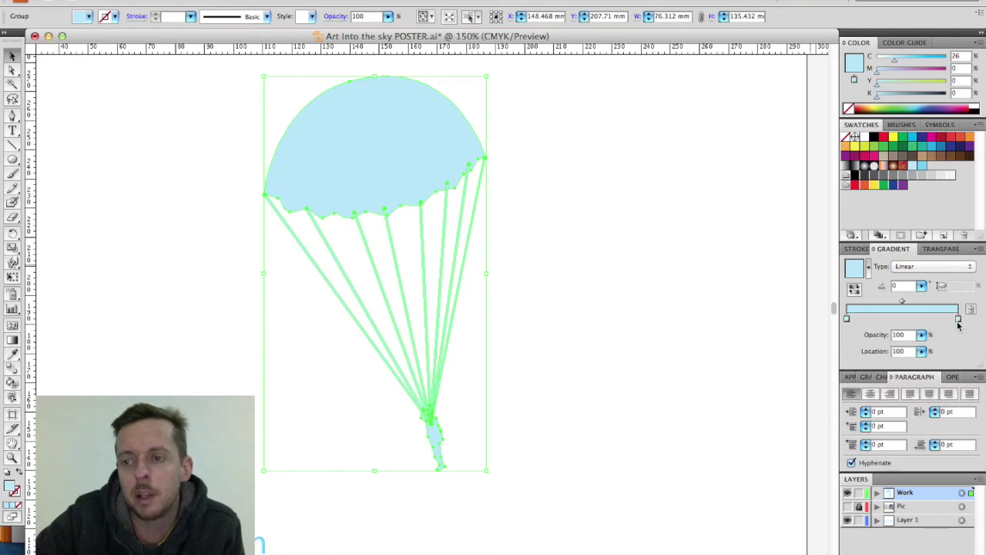
double_click(958, 321)
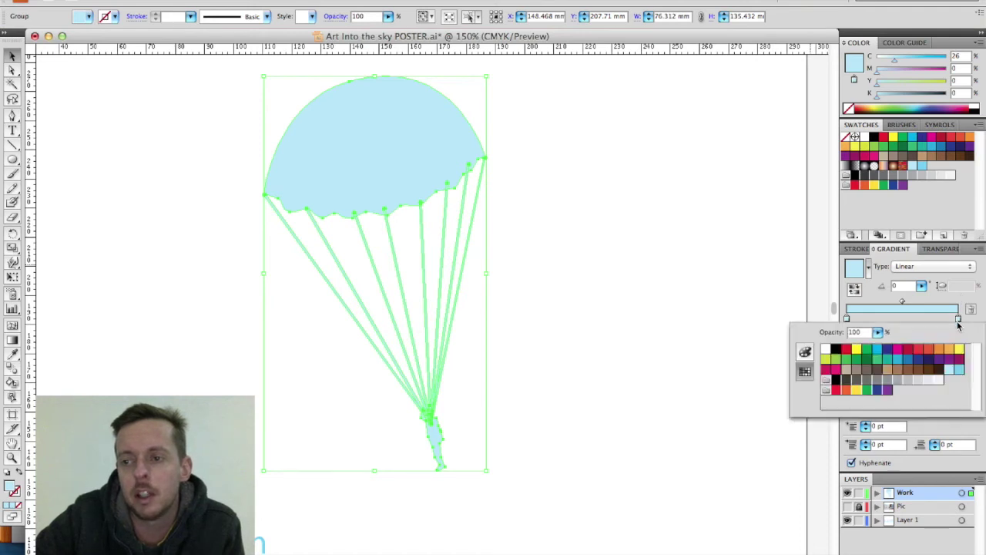
left_click(959, 370)
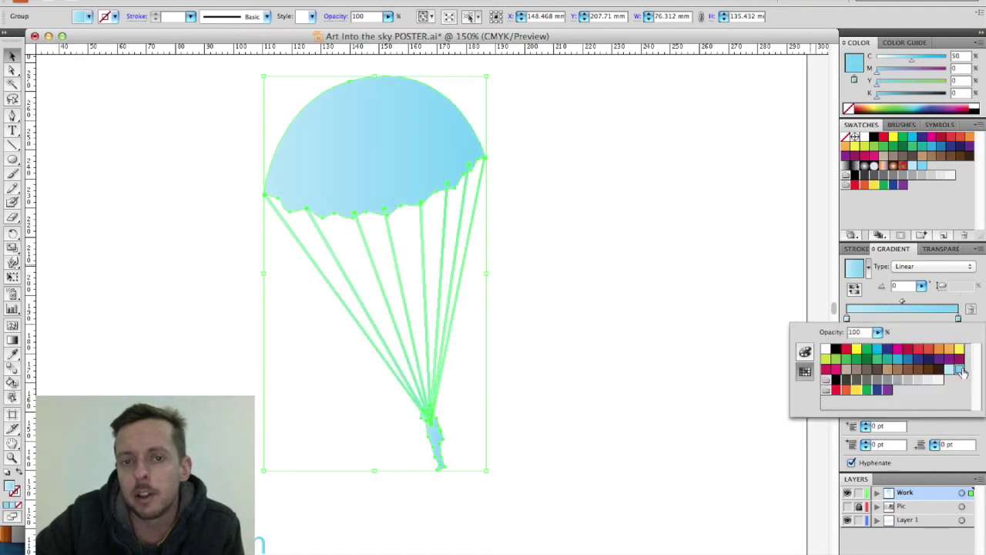
left_click(910, 213)
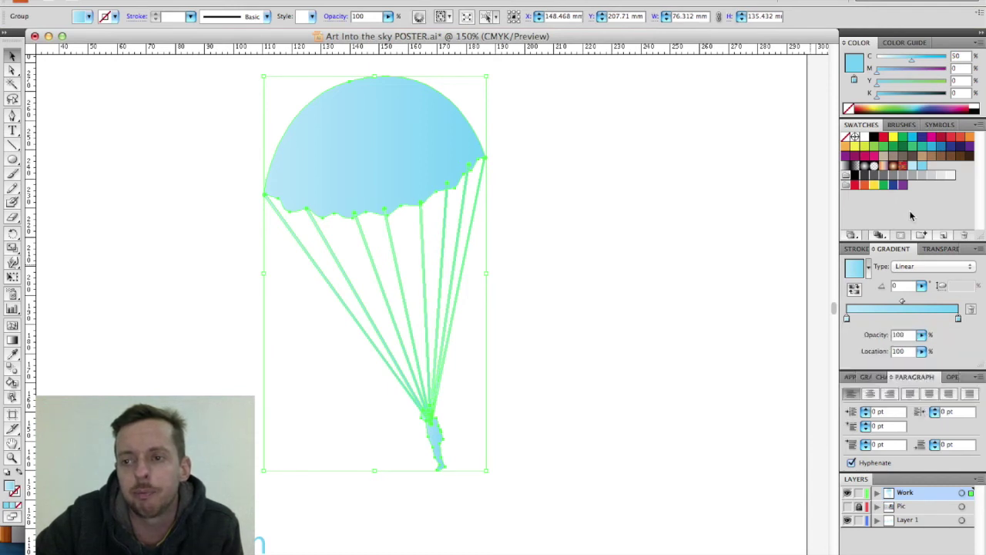
left_click(672, 260)
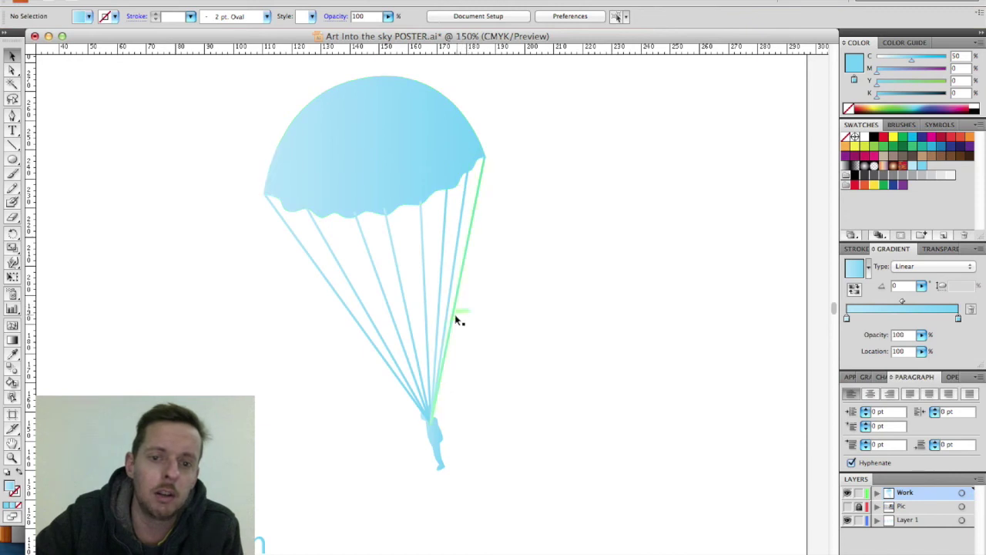
Step: Ungroup the parachute into separate canopy, line and figure paths, and deselect them
left_click(430, 439)
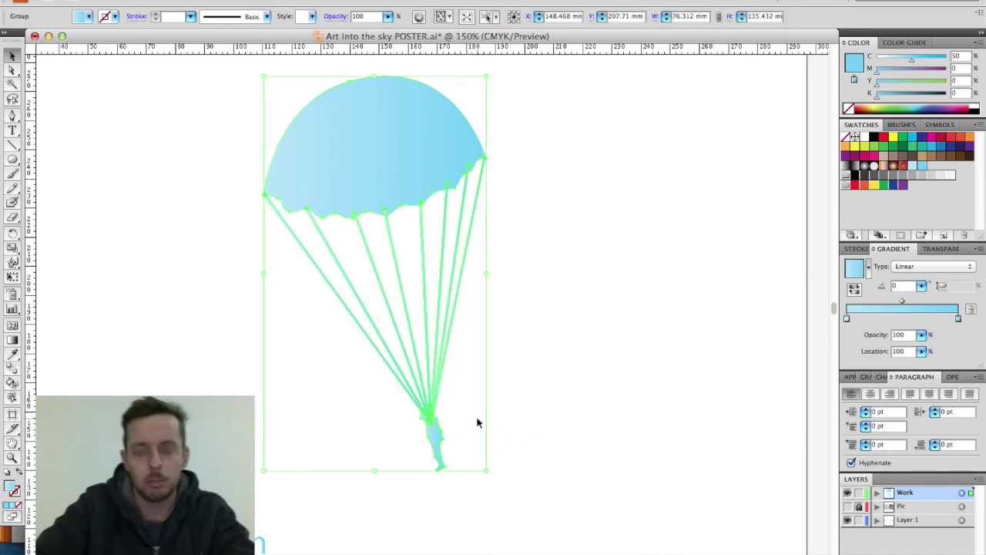
key("super+equal")
key("super+equal")
left_click(592, 437)
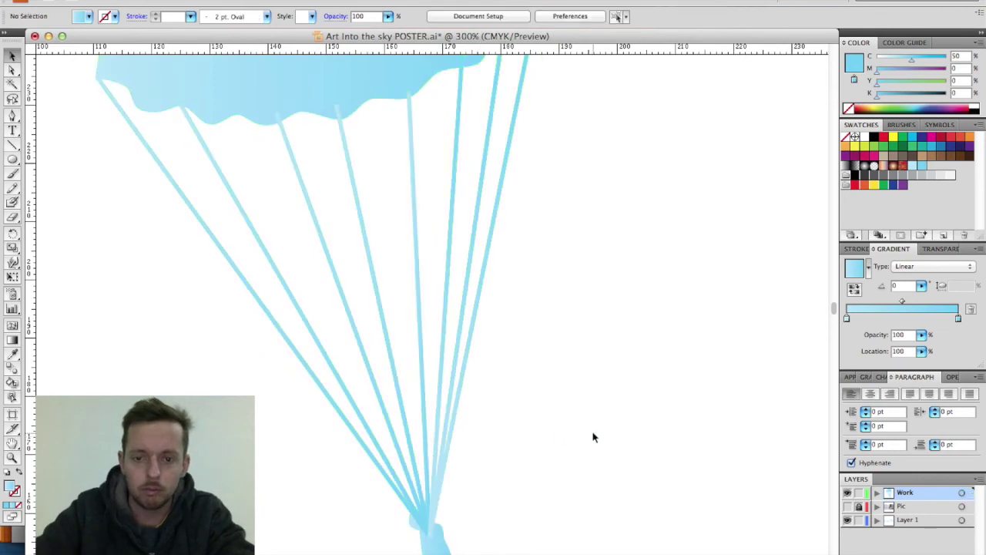
scroll(476, 481, "down", 2)
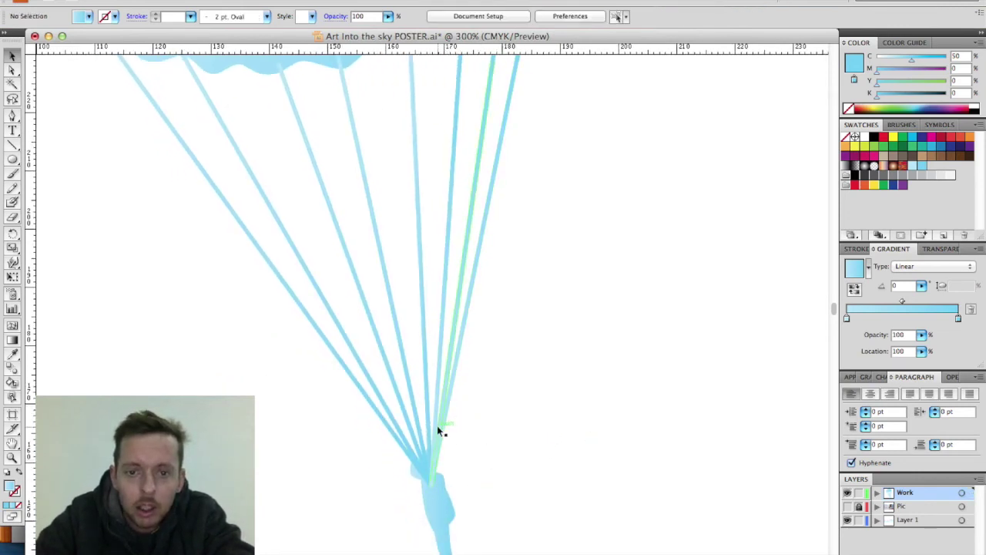
left_click(453, 326)
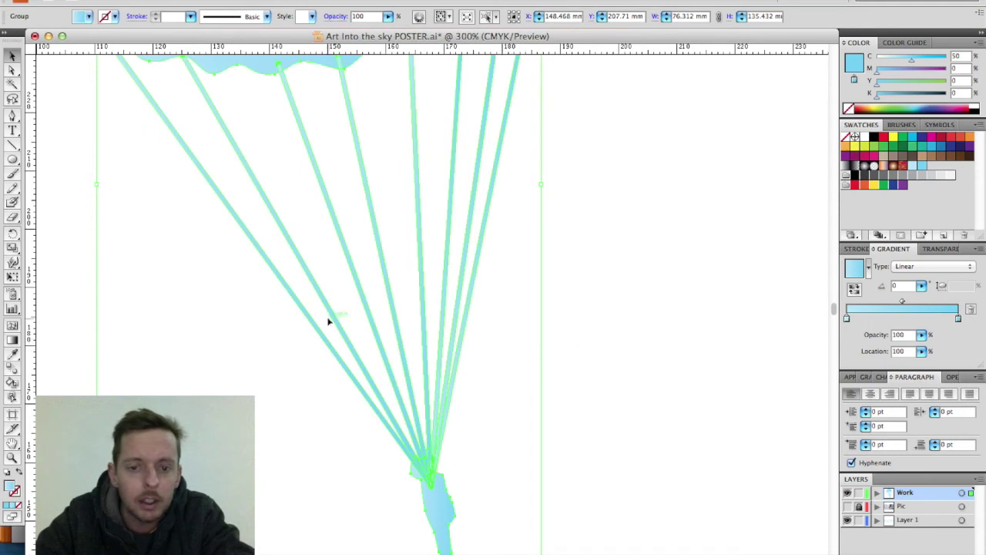
key("ctrl+shift+b")
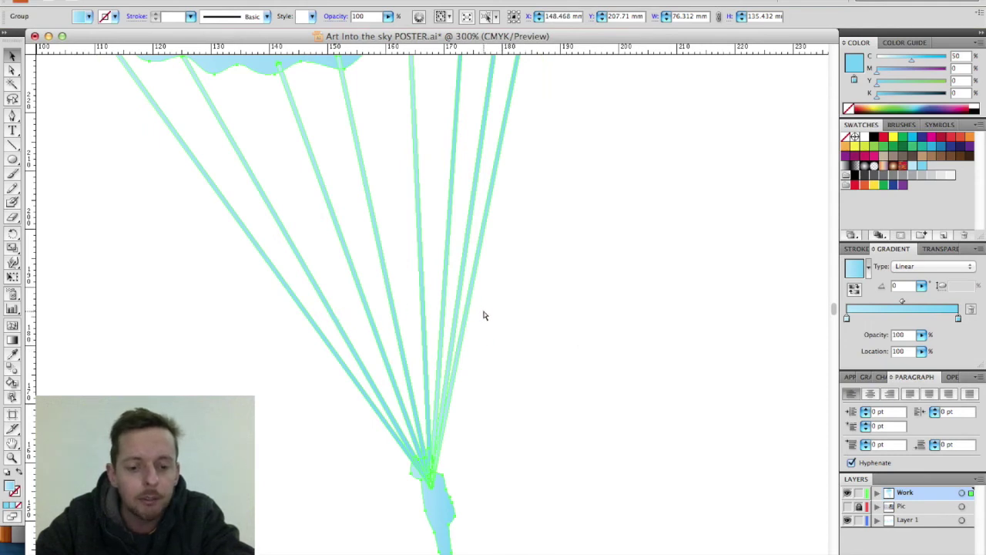
key("ctrl+shift+g")
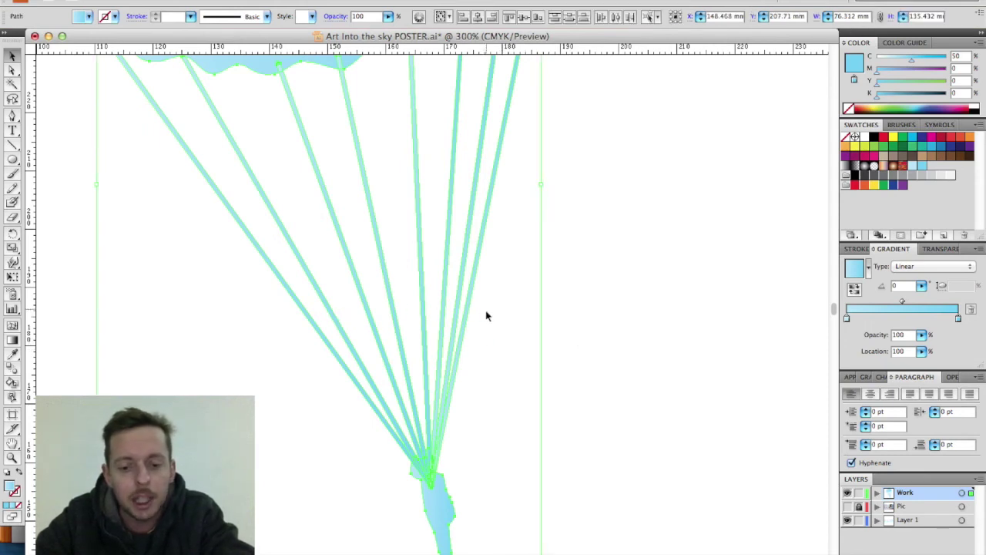
left_click(609, 270)
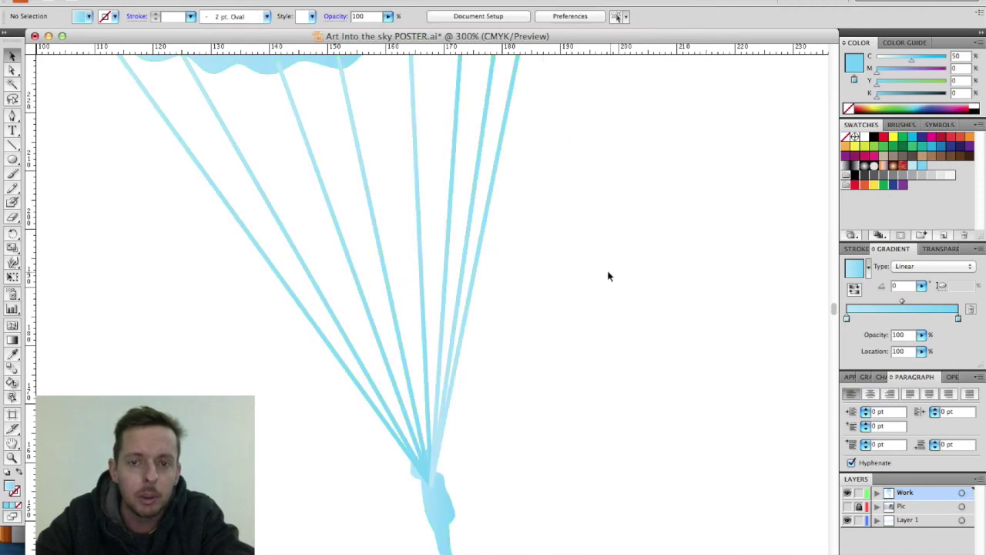
Step: Fill all the parachute lines with the solid pale blue swatch (C 26)
left_click_drag(548, 239, 203, 277)
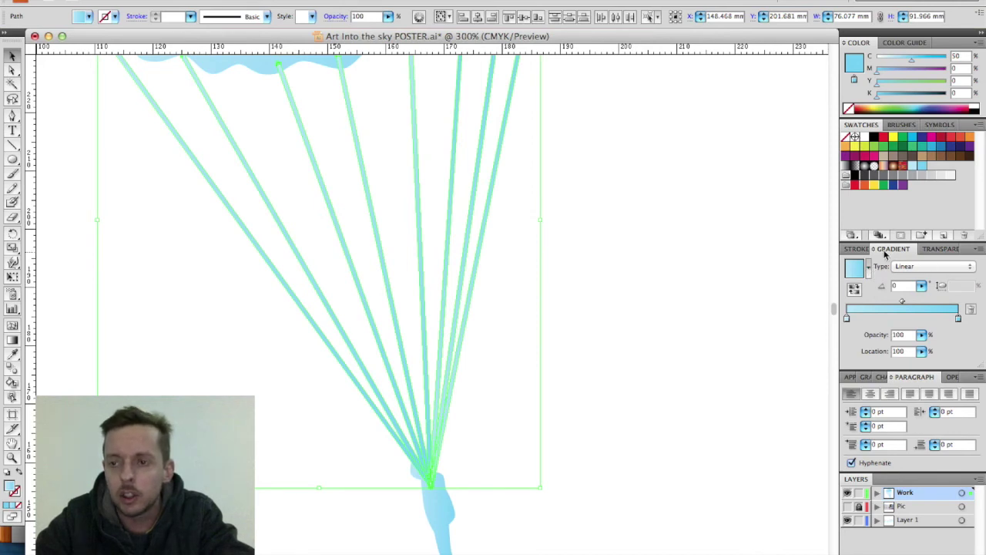
left_click(90, 17)
left_click(72, 59)
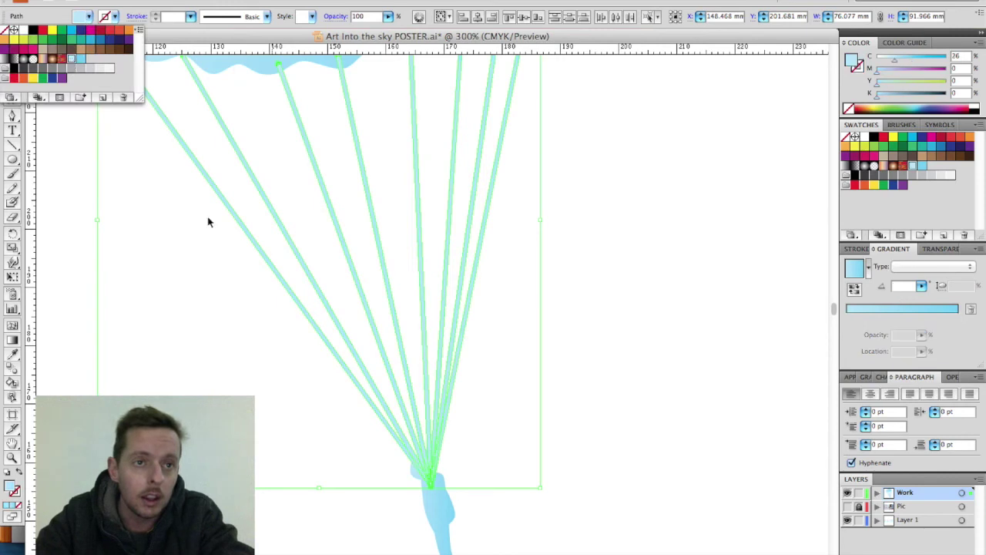
left_click(236, 363)
Step: Bring the parachute canopy forward so it covers the upper ends of the lines, and deselect it
left_click(444, 528)
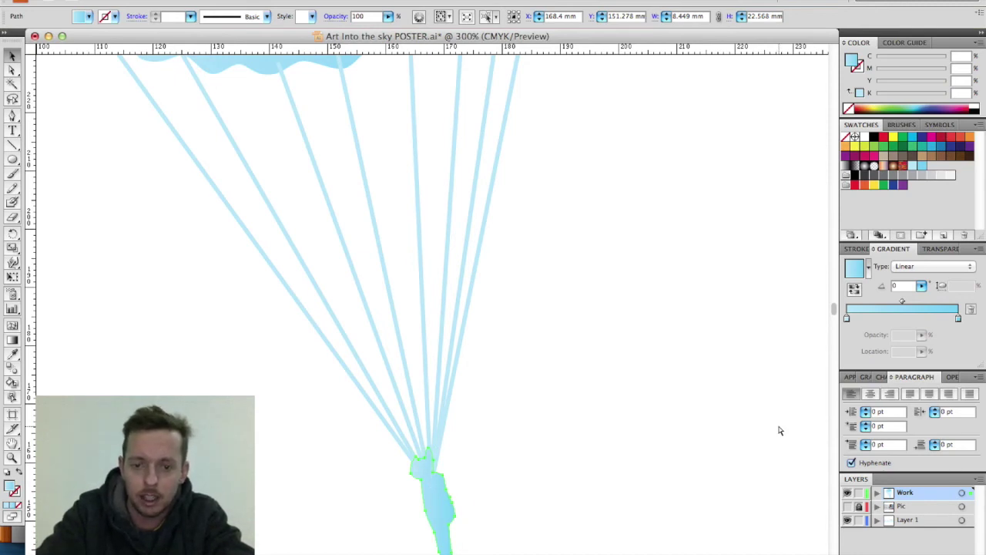
scroll(779, 429, "up", 10)
left_click(458, 297)
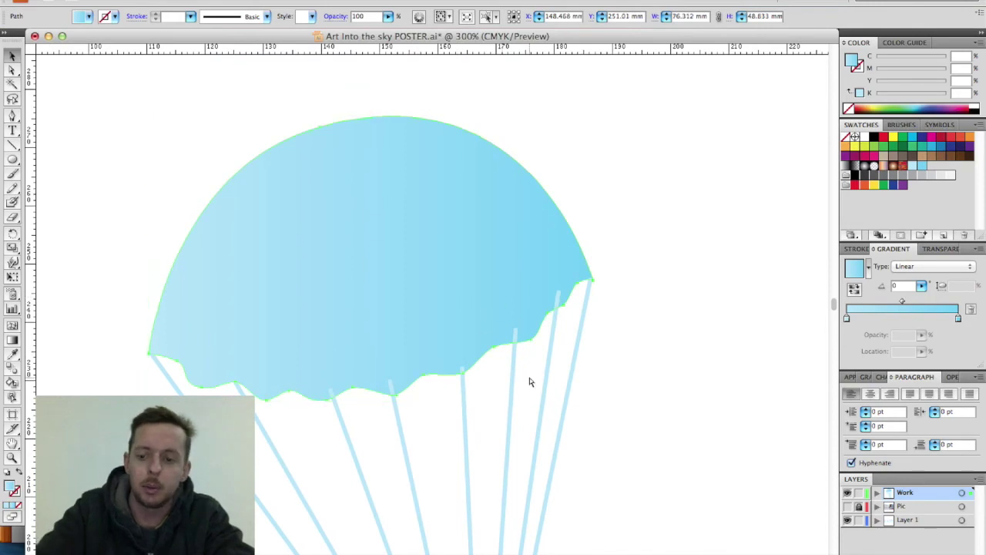
key("super+]")
key("super+]")
key("super+]")
key("super+]")
key("super+]")
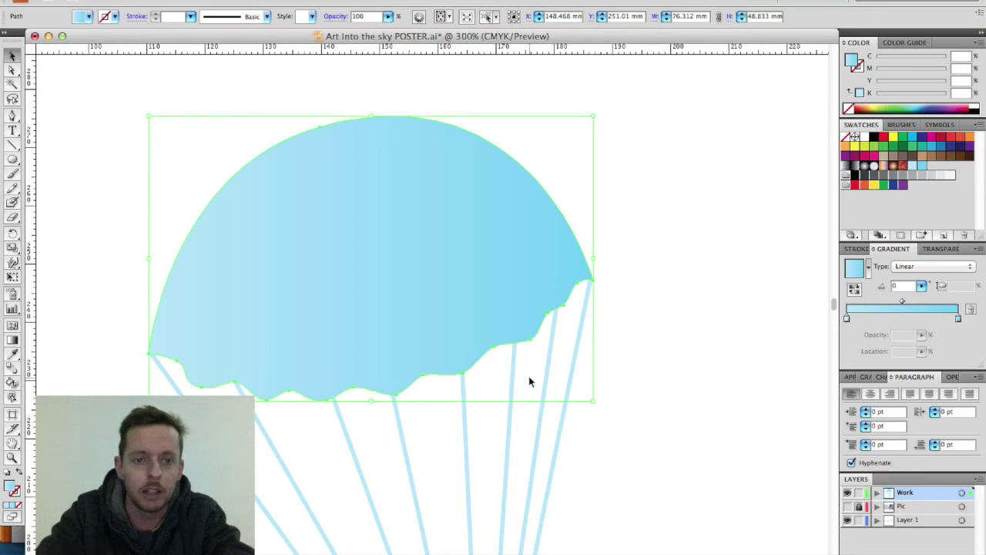
scroll(529, 380, "down", 3)
key("super+minus")
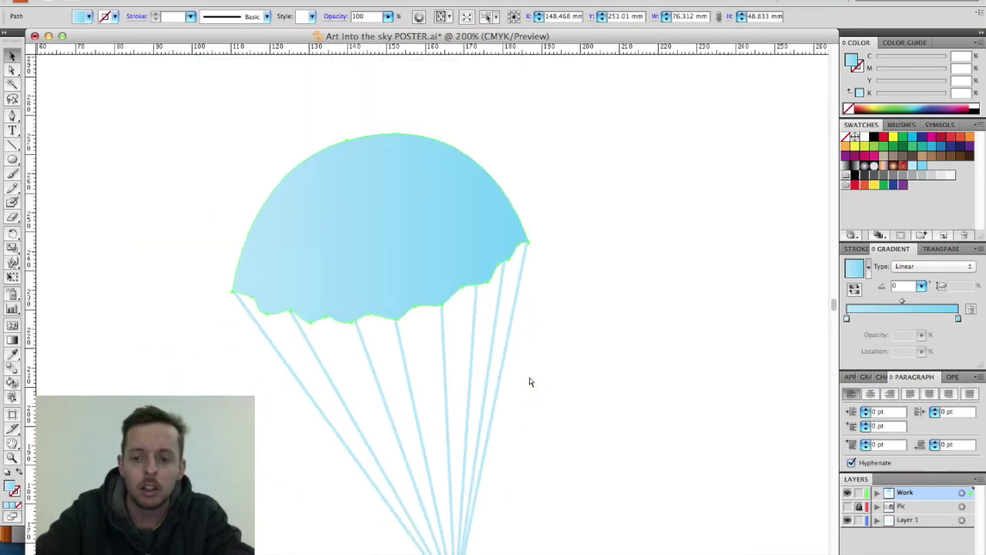
key("super+minus")
left_click(529, 380)
scroll(572, 519, "down", 2)
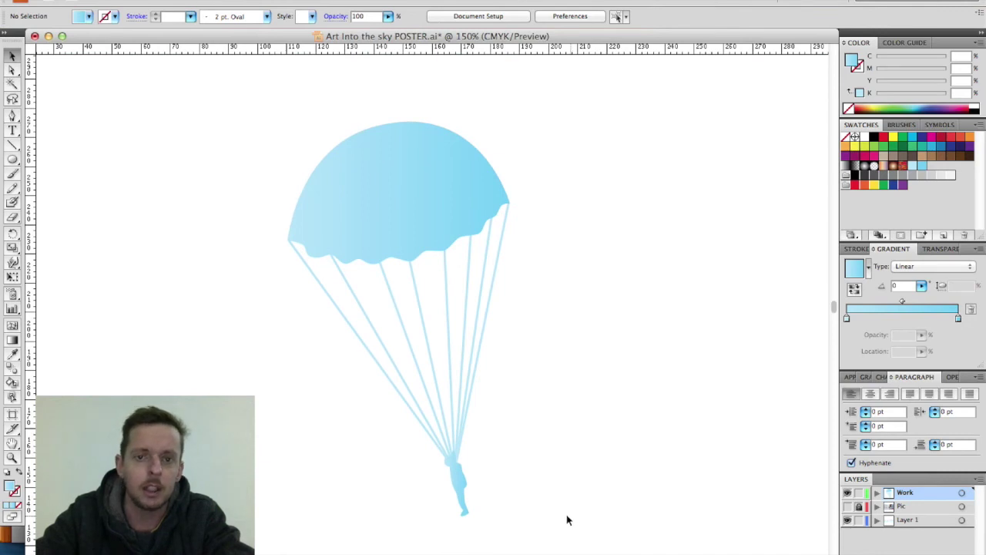
Step: Fill the hanging figure with the magenta swatch (M 100) and deselect it
left_click(463, 488)
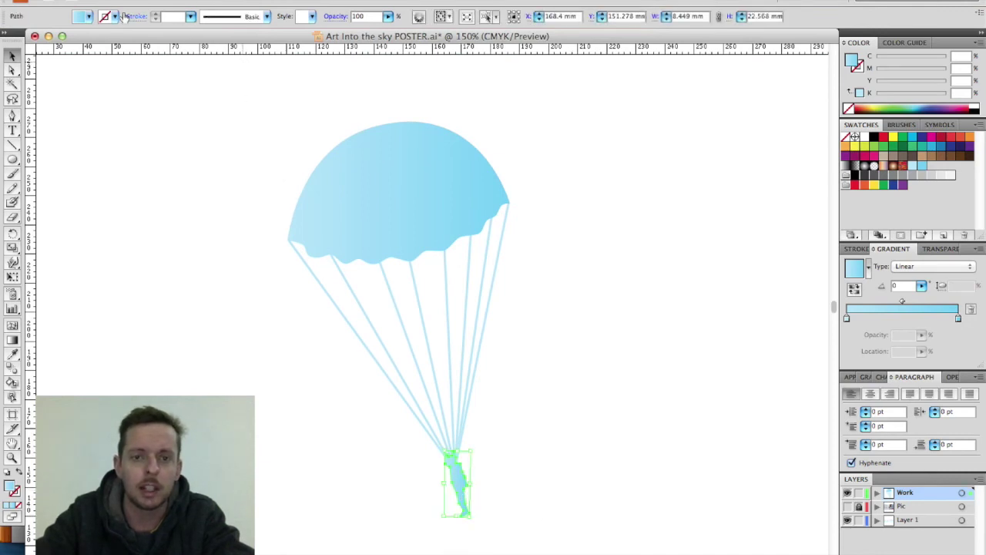
left_click(89, 16)
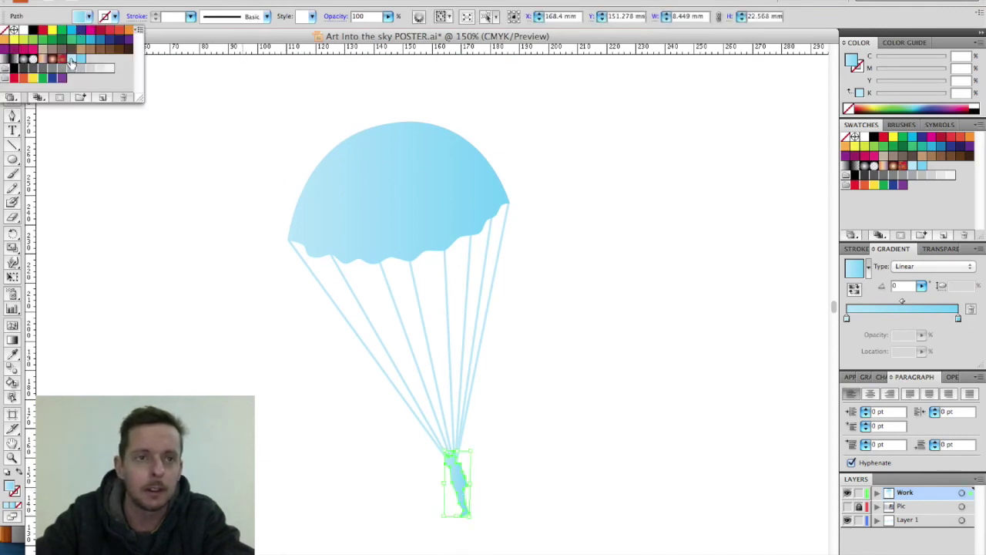
left_click(86, 32)
left_click(223, 306)
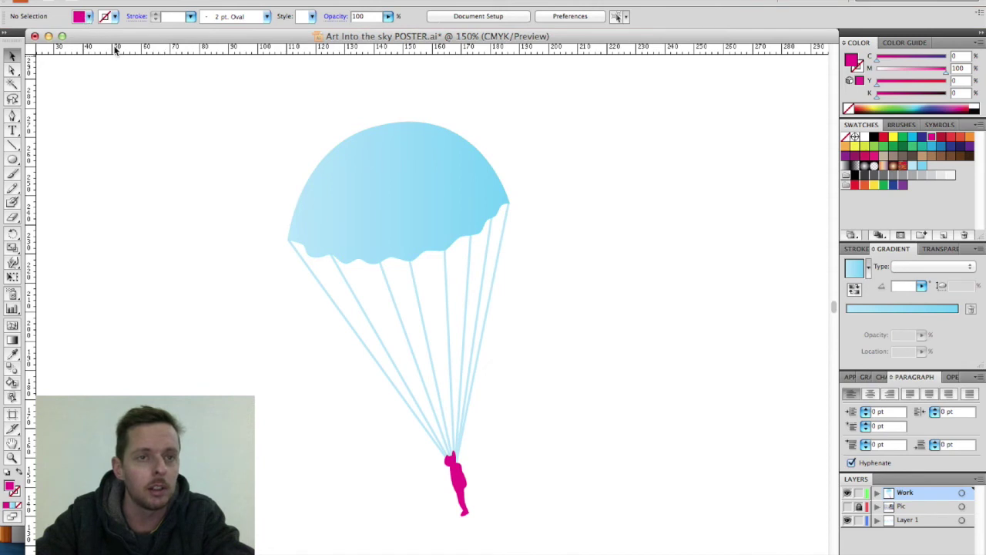
Step: Fill the whole parachute, including canopy, lines and figure, with solid black to try the colour on the poster
left_click_drag(516, 131, 320, 517)
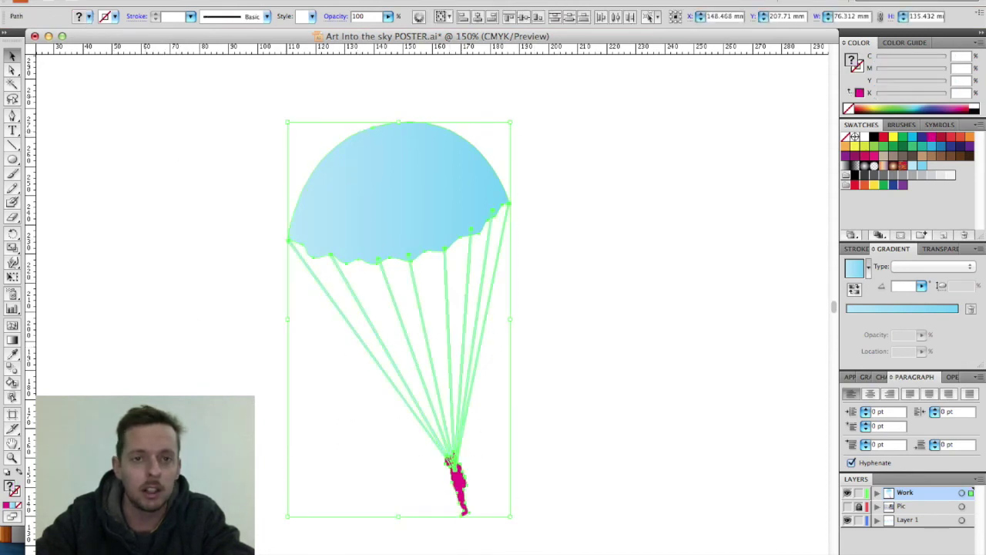
left_click(89, 17)
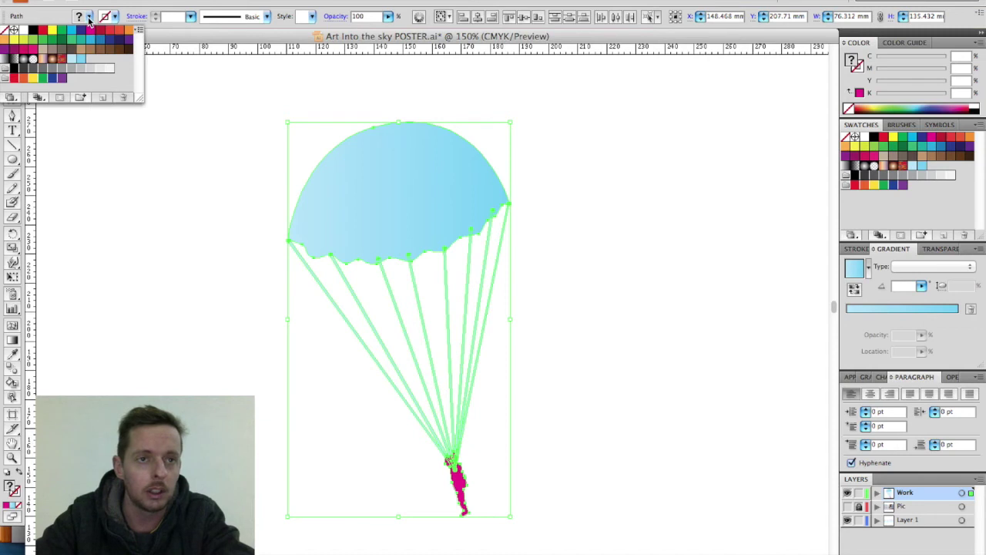
left_click(34, 31)
left_click(194, 281)
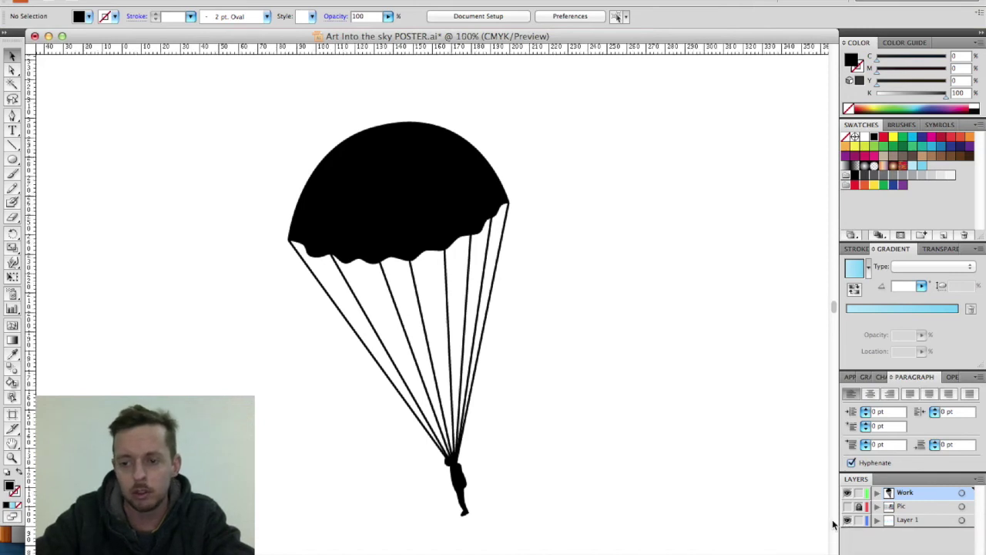
key("super+minus")
key("super+minus")
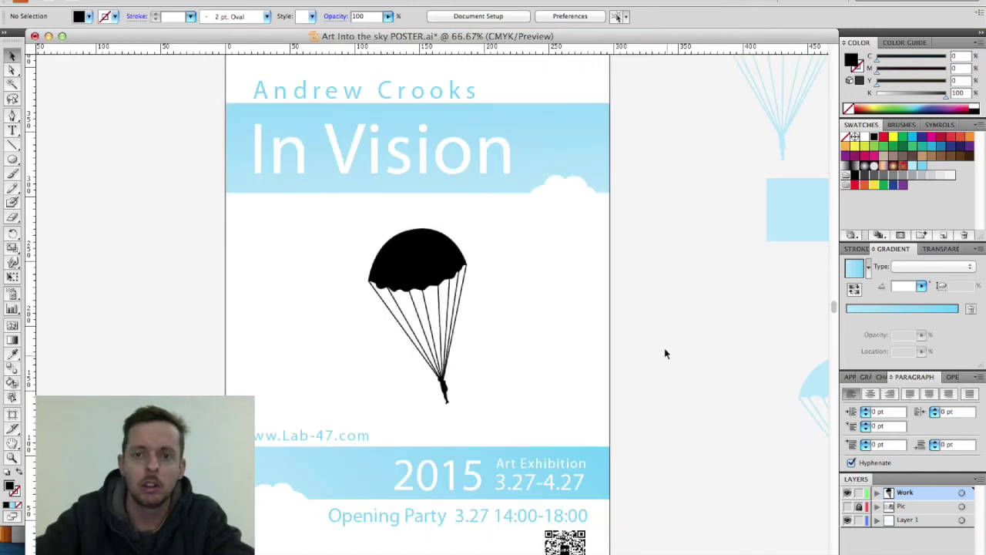
scroll(666, 351, "left", 2)
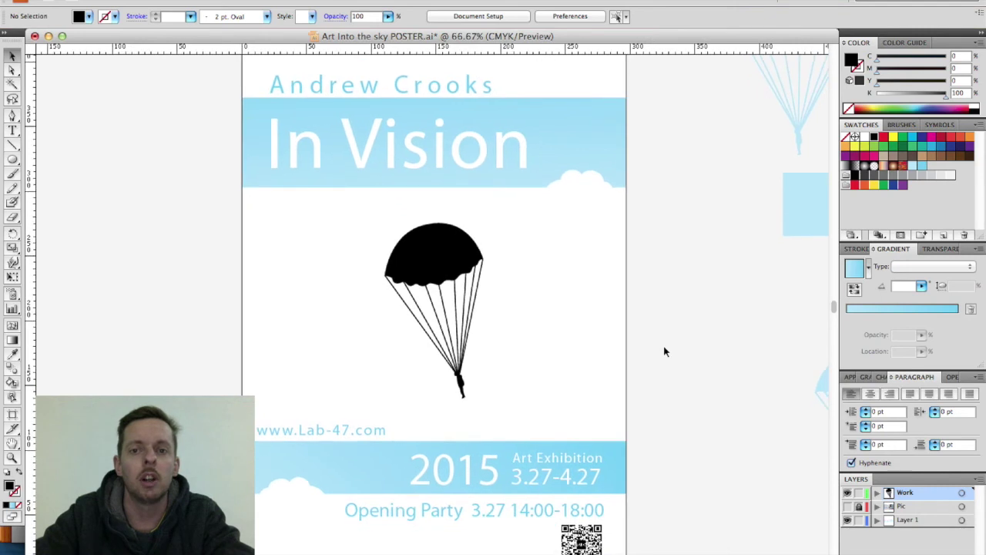
Step: Undo the black fill on the parachute and deselect its parts
left_click_drag(497, 246, 357, 411)
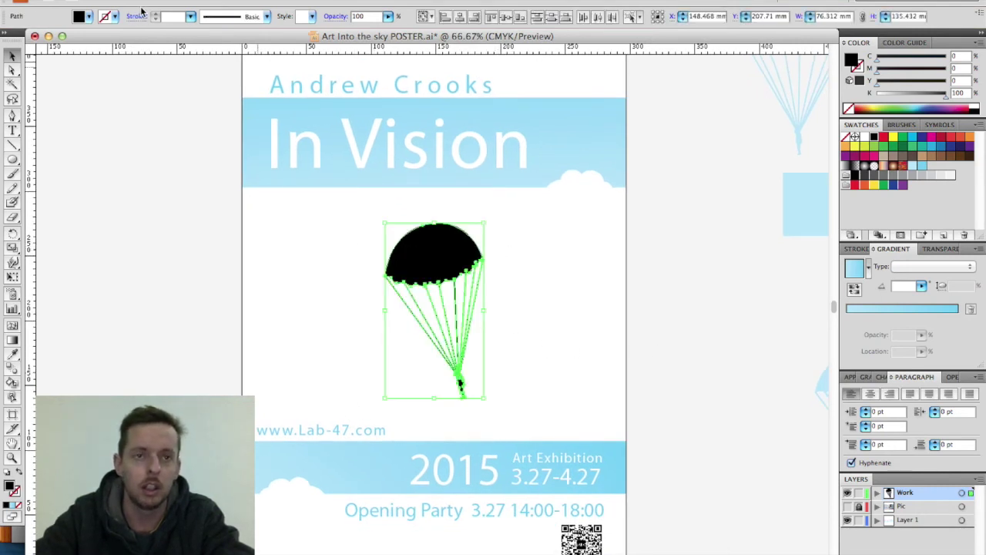
key("super+z")
left_click(546, 348)
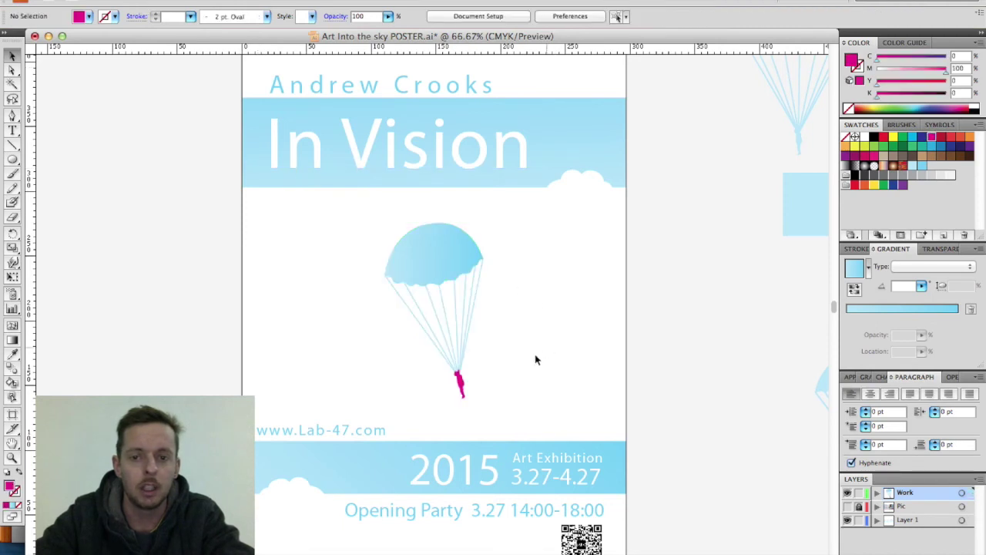
Step: Fill the hanging figure with the pale blue swatch (C 26) and deselect it
left_click(458, 379)
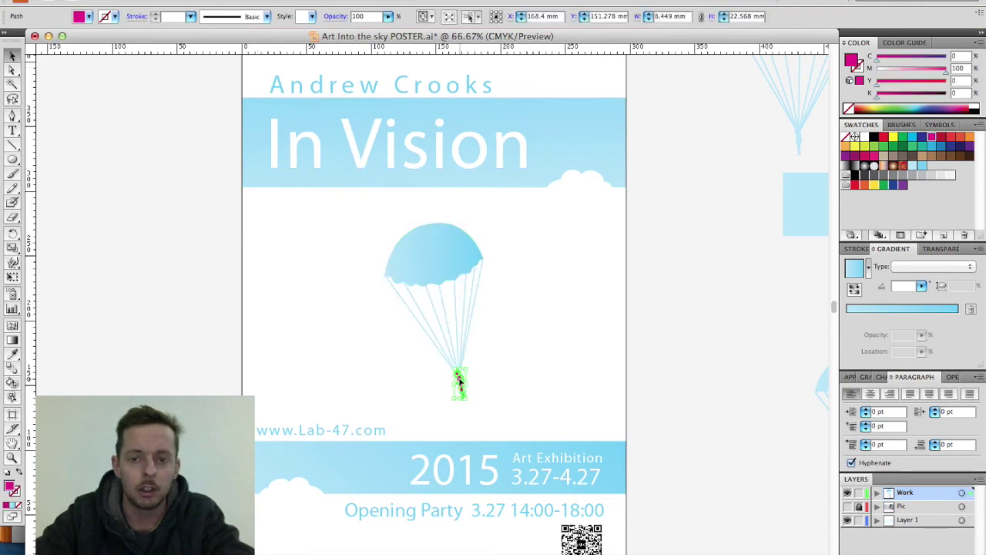
left_click(89, 16)
left_click(80, 58)
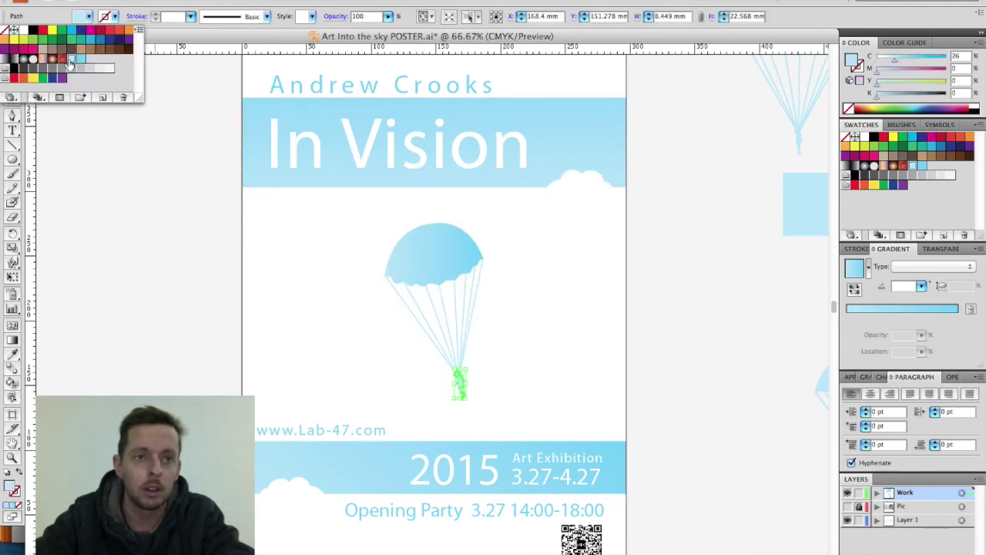
left_click(318, 266)
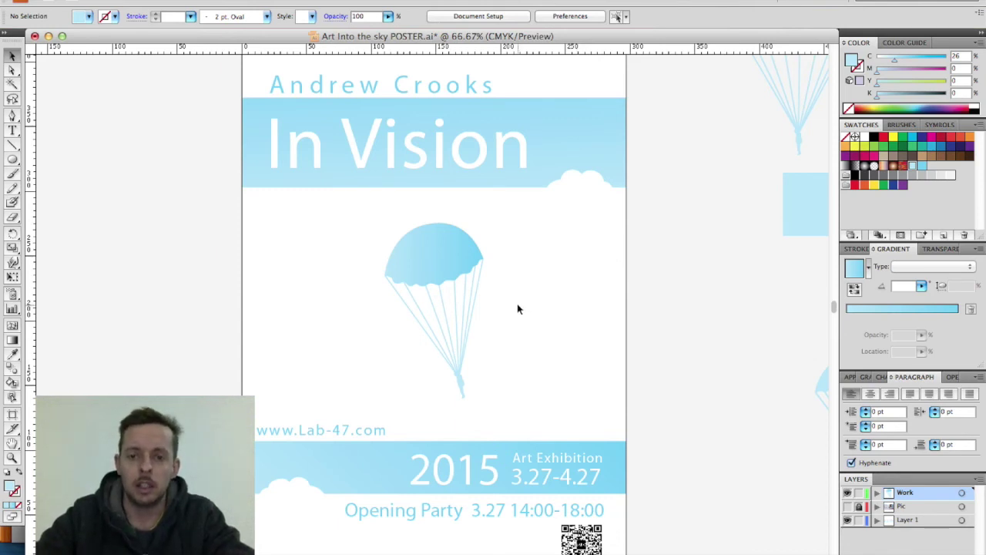
Step: Apply the linear blue gradient to the parachute lines with its angle set to 92°, and deselect them
left_click_drag(517, 309, 401, 356)
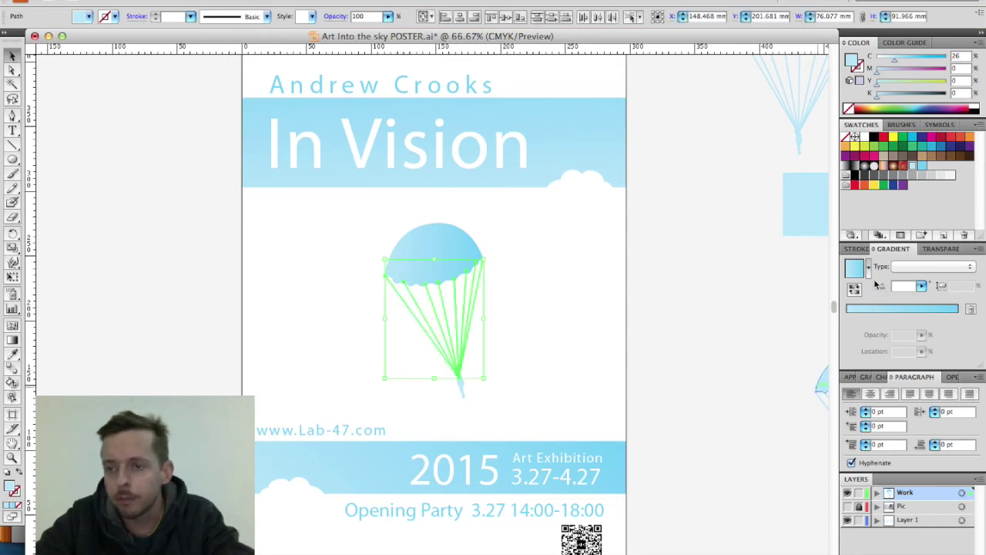
left_click(880, 307)
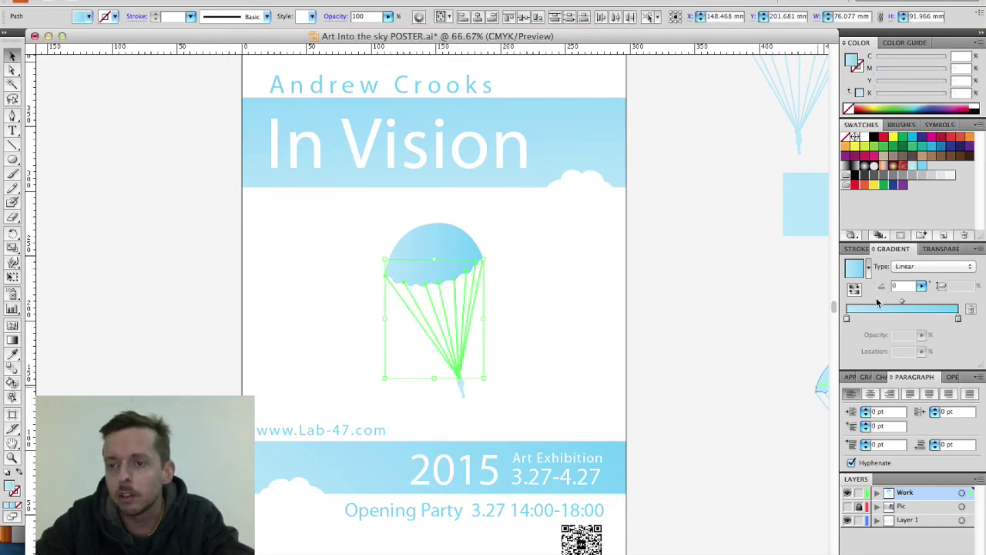
left_click(923, 287)
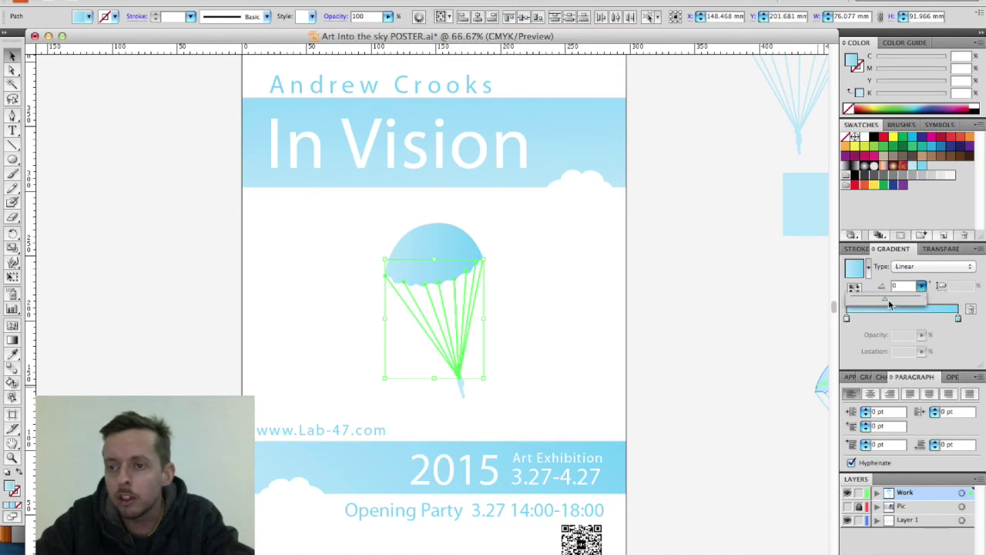
left_click_drag(888, 302, 898, 303)
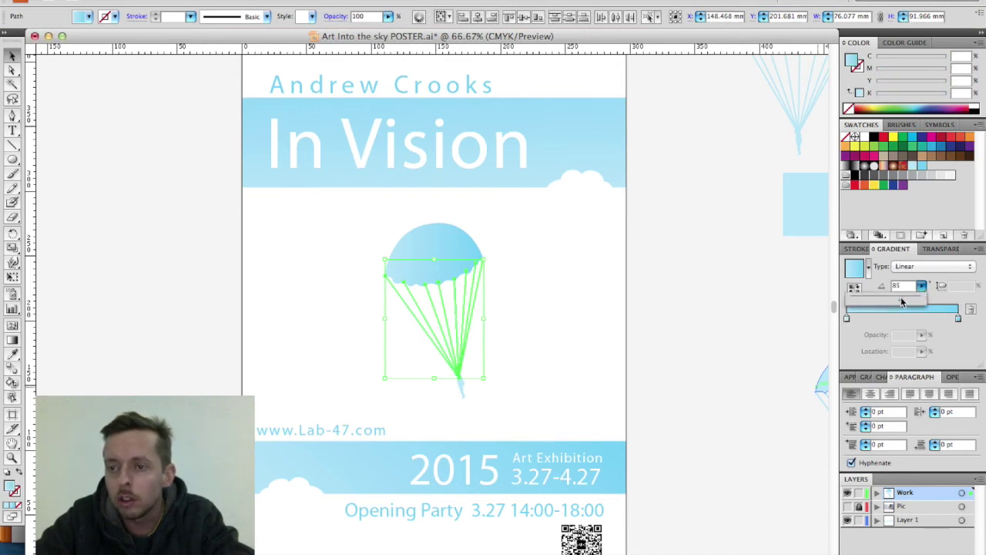
left_click_drag(903, 302, 904, 302)
left_click(558, 314)
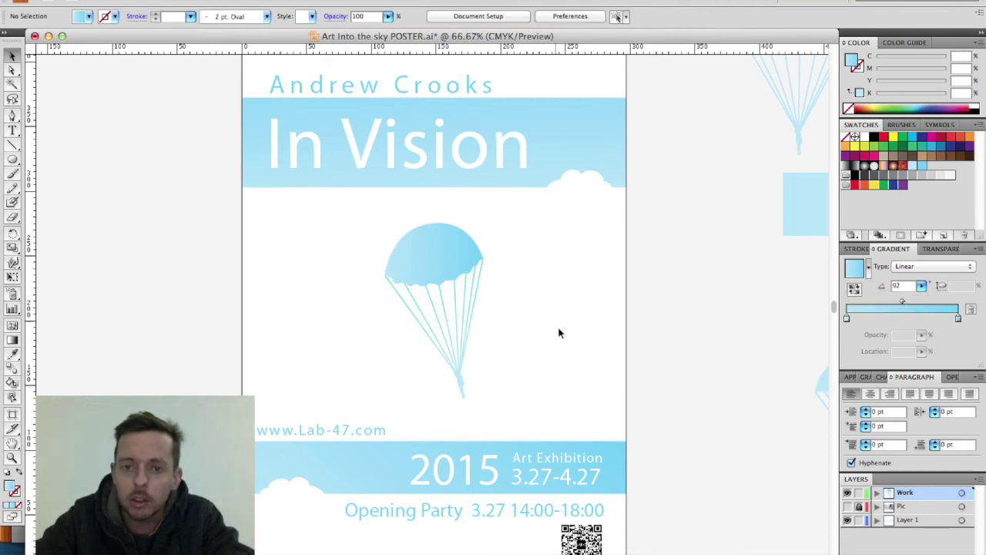
Step: Darken the end stop of the linear gradient by raising its black value to K 77
key("super+equal")
key("super+equal")
key("super+equal")
key("super+equal")
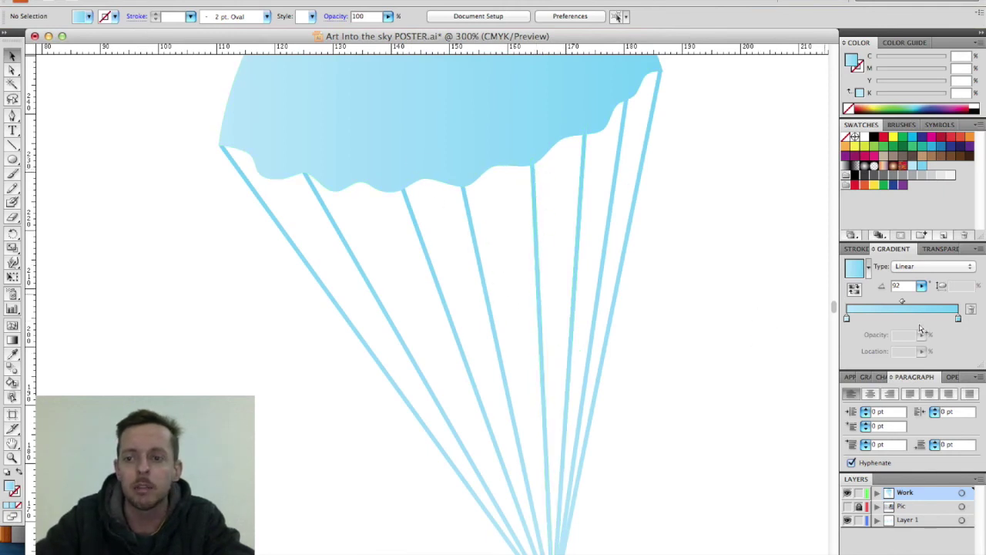
double_click(958, 319)
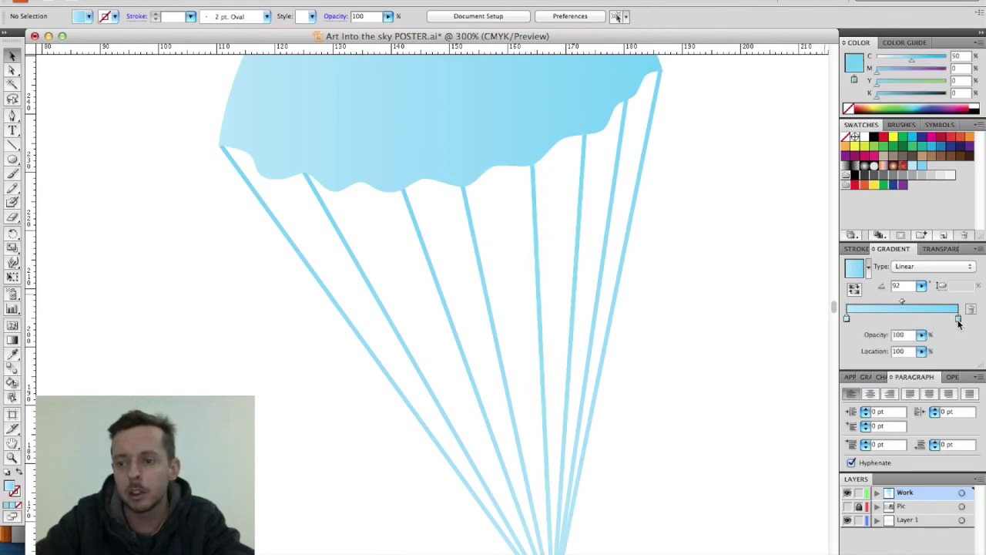
left_click_drag(883, 97, 930, 98)
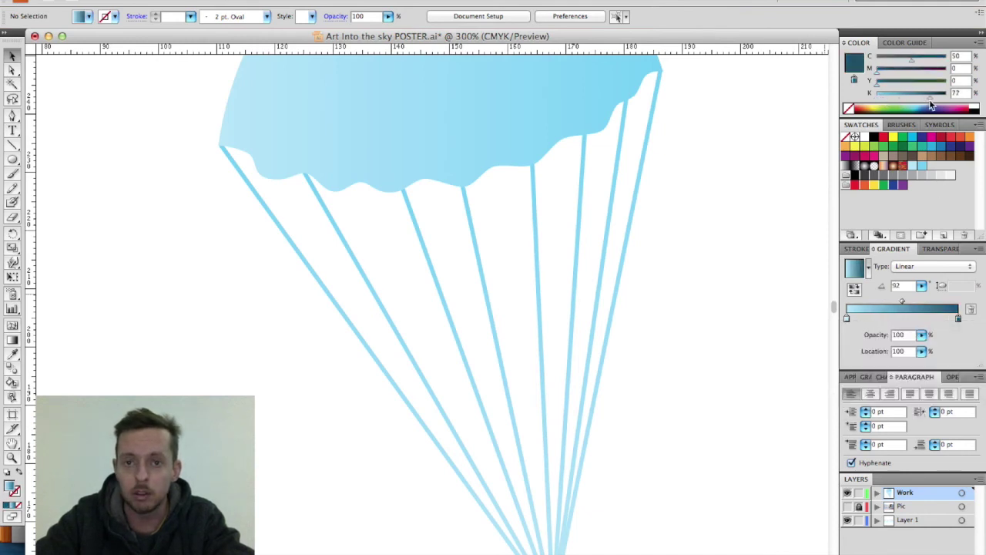
Step: Set the end stop of the parachute lines' gradient to the dark blue swatch (C 100, M 100) and deselect the lines
left_click_drag(668, 234, 370, 279)
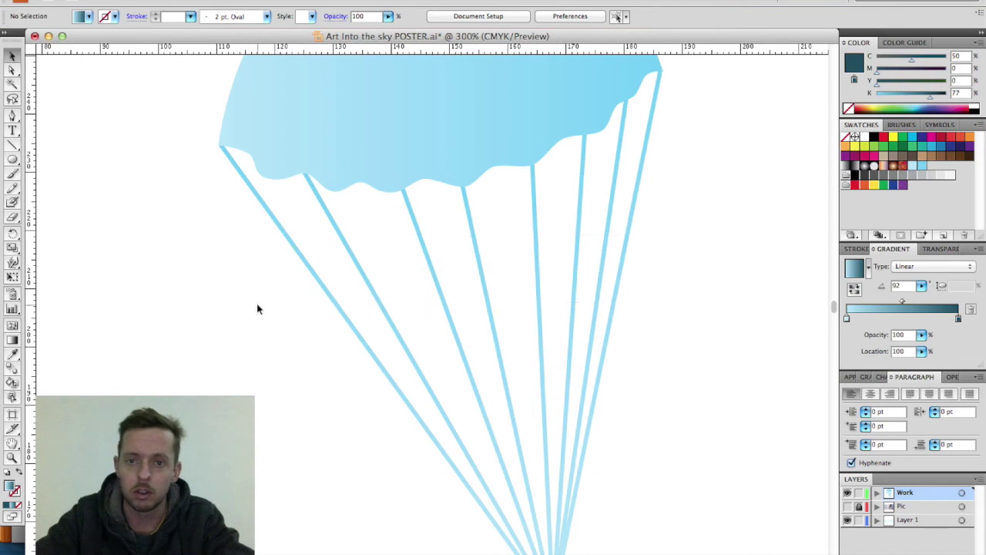
double_click(959, 318)
left_click(887, 348)
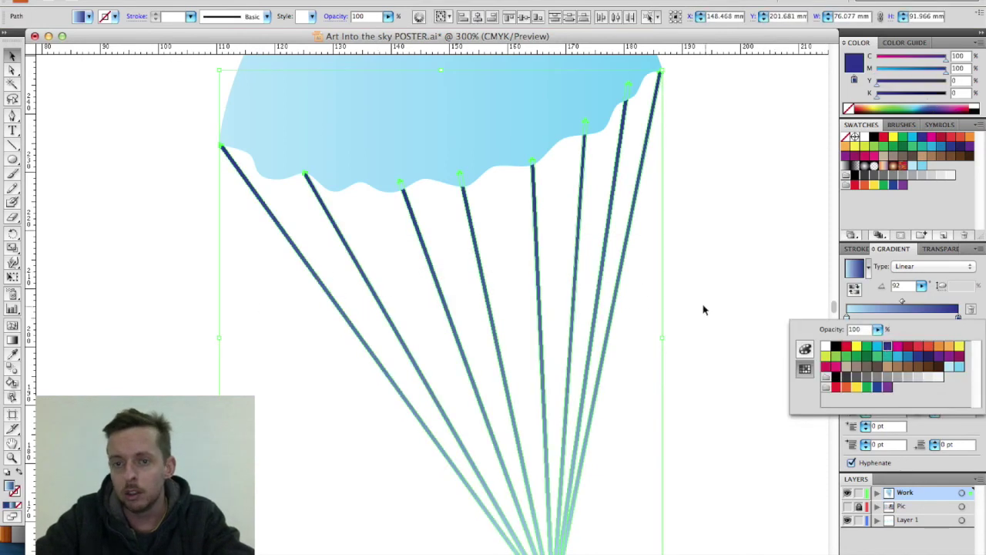
left_click(725, 397)
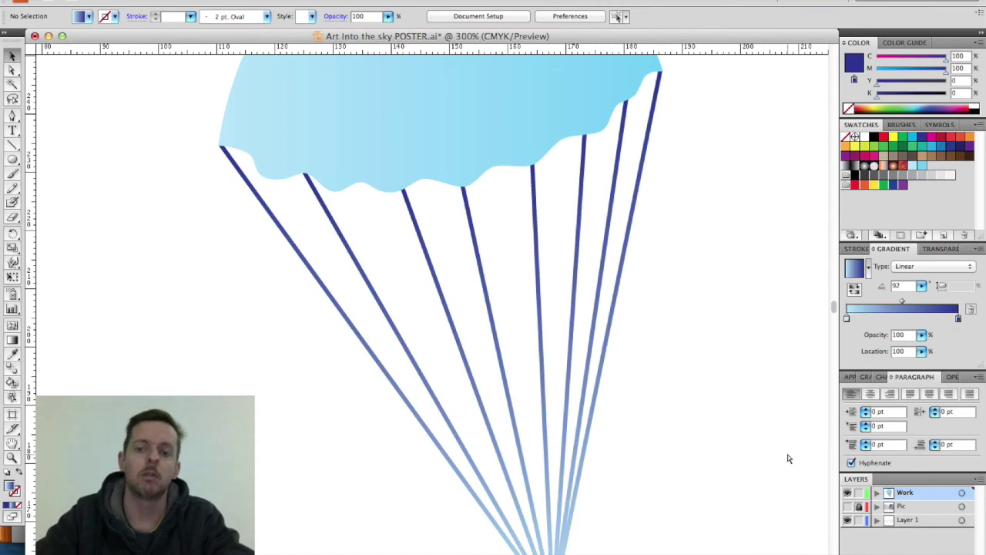
key("super+minus")
key("super+minus")
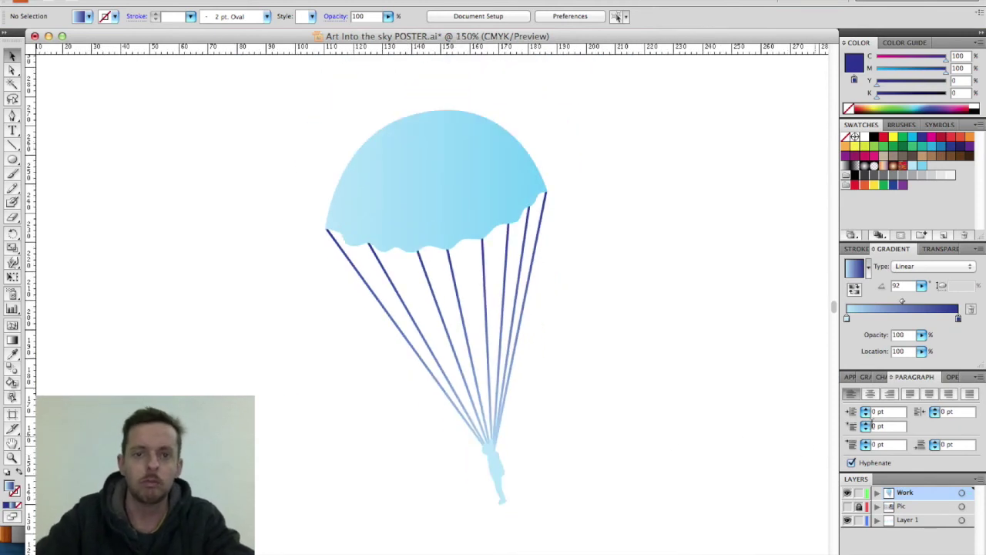
Step: Undo the dark blue gradient change on the parachute lines and deselect them
key("super+z")
key("super+z")
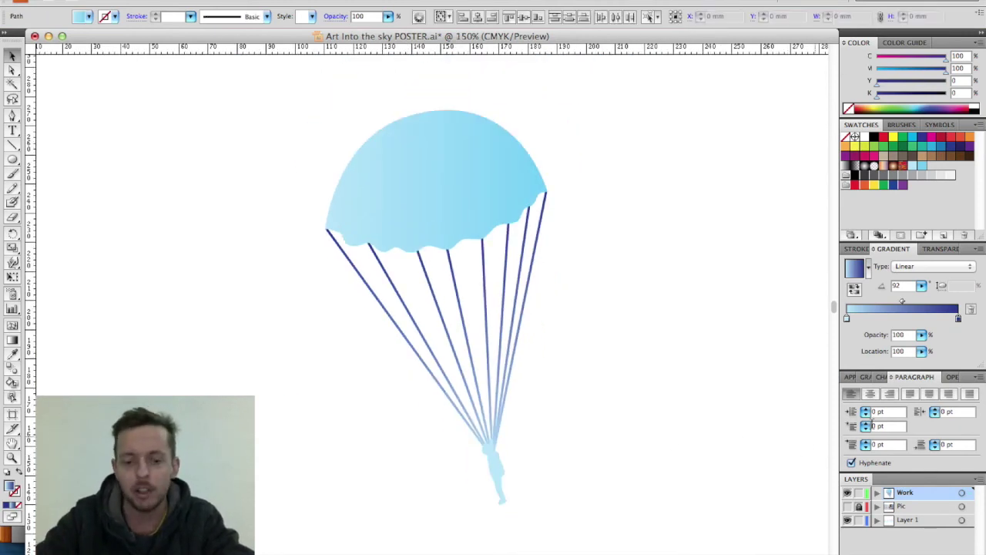
left_click(670, 357)
key("super+minus")
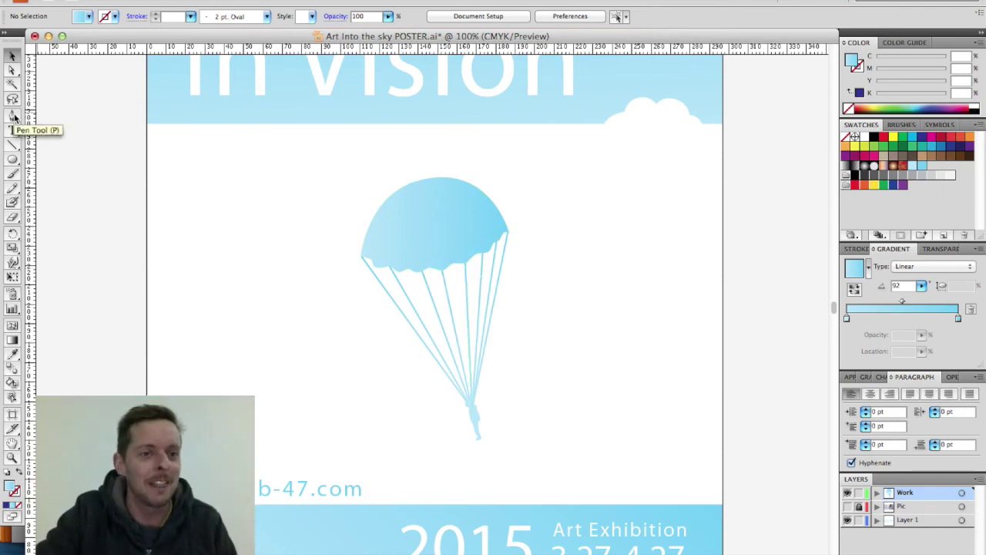
Step: Show the Pic layer briefly and hide it again
left_click(848, 506)
left_click(848, 507)
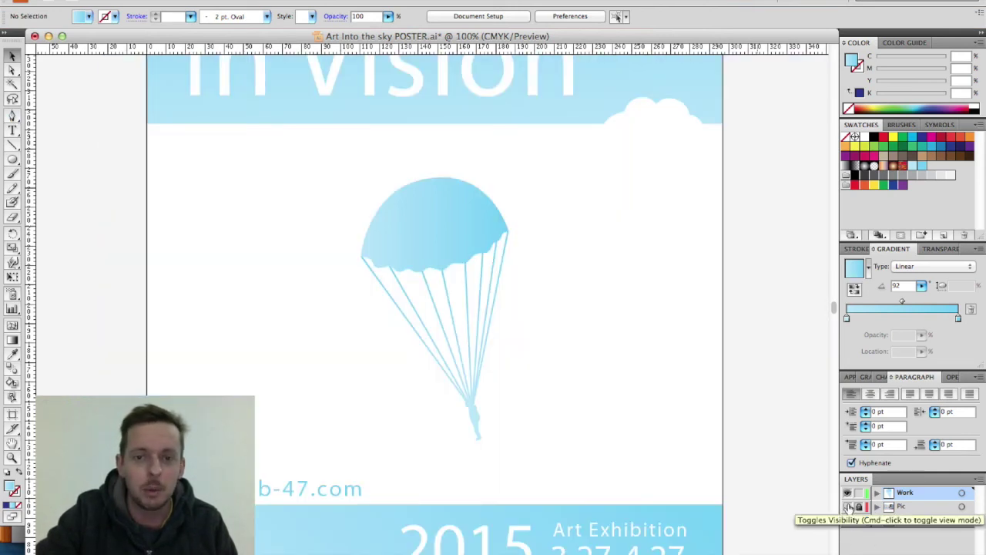
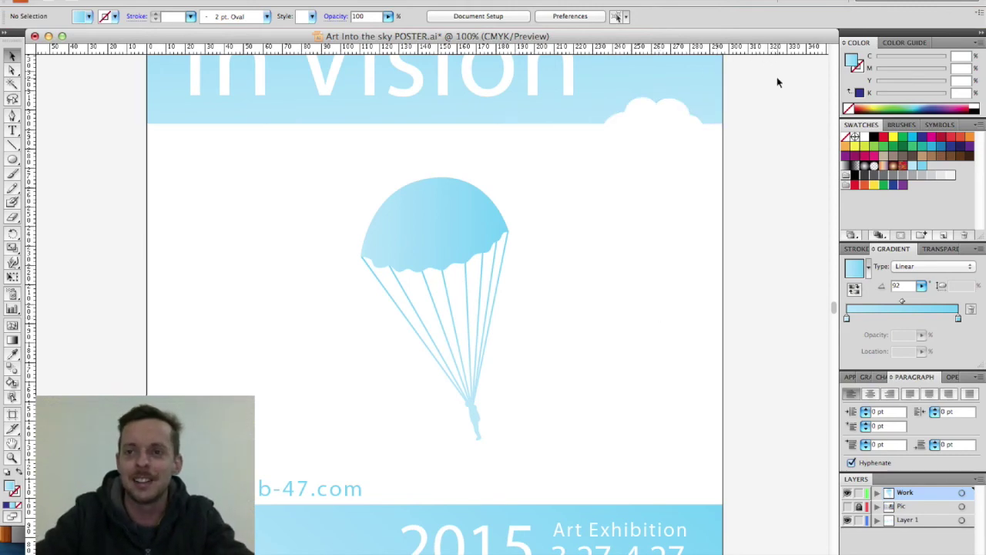
Step: Switch to the desktop, open the DESIGNS folder and look through its files down to the sticker folders
key("super+h")
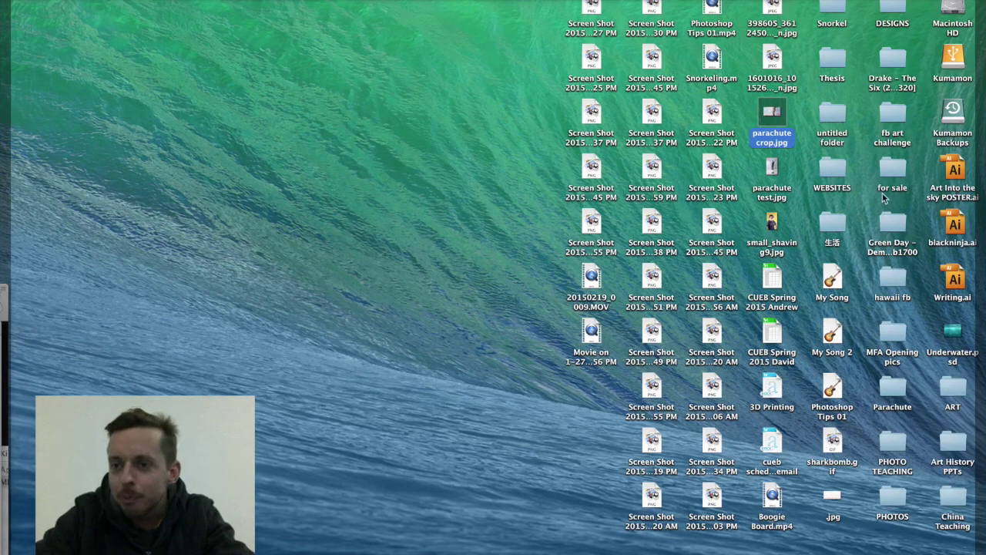
double_click(890, 12)
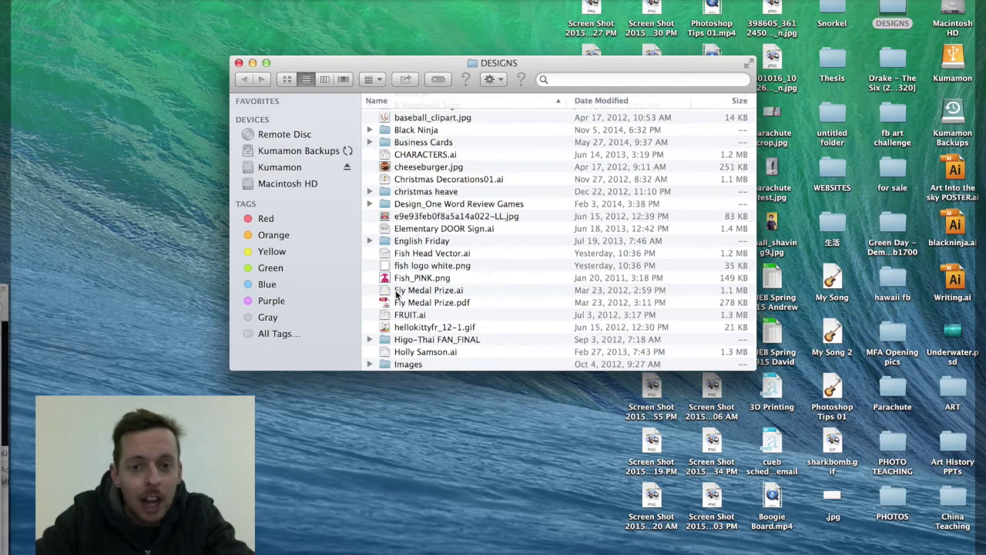
scroll(397, 327, "down", 8)
scroll(397, 328, "down", 3)
scroll(394, 279, "down", 1)
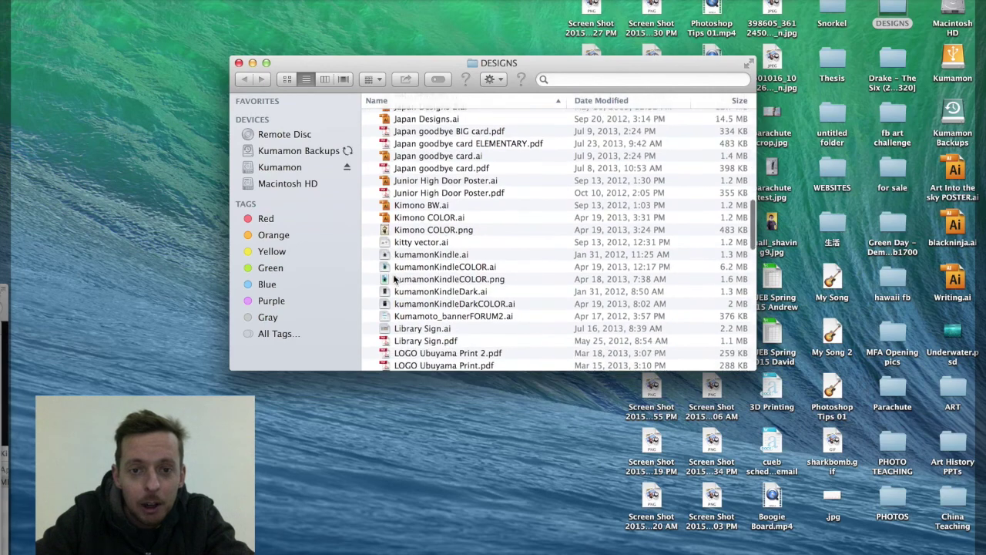
scroll(413, 255, "down", 2)
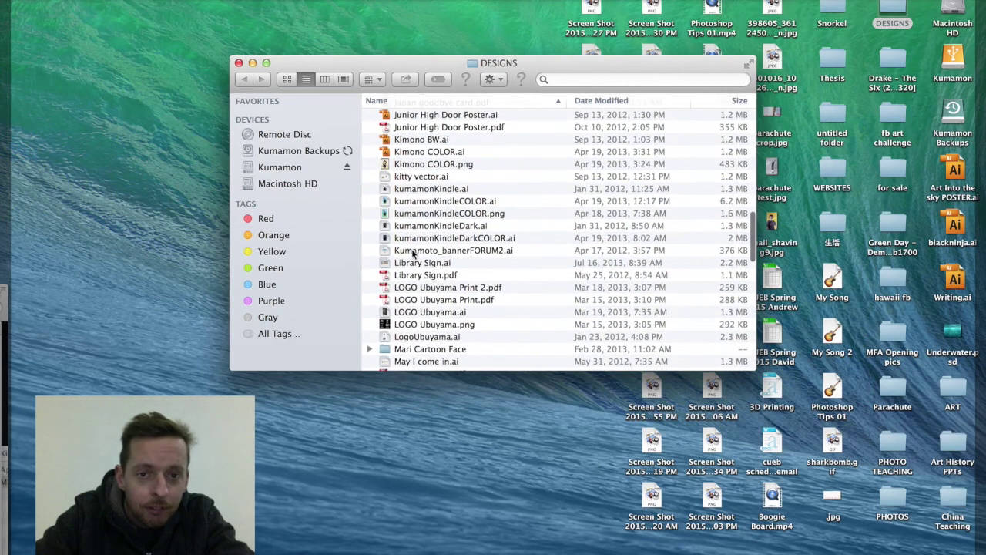
scroll(413, 254, "down", 5)
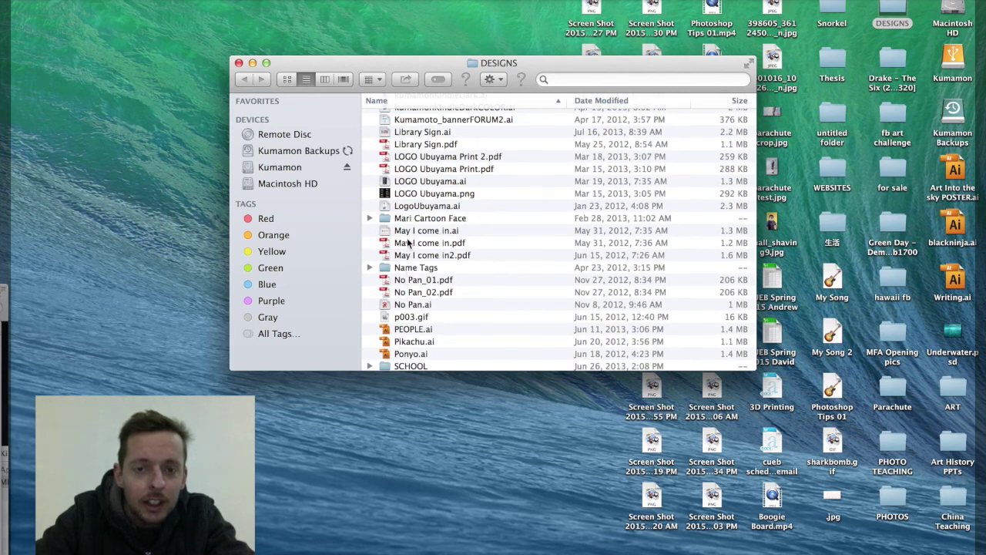
scroll(408, 243, "up", 3)
scroll(408, 243, "down", 3)
scroll(409, 243, "down", 5)
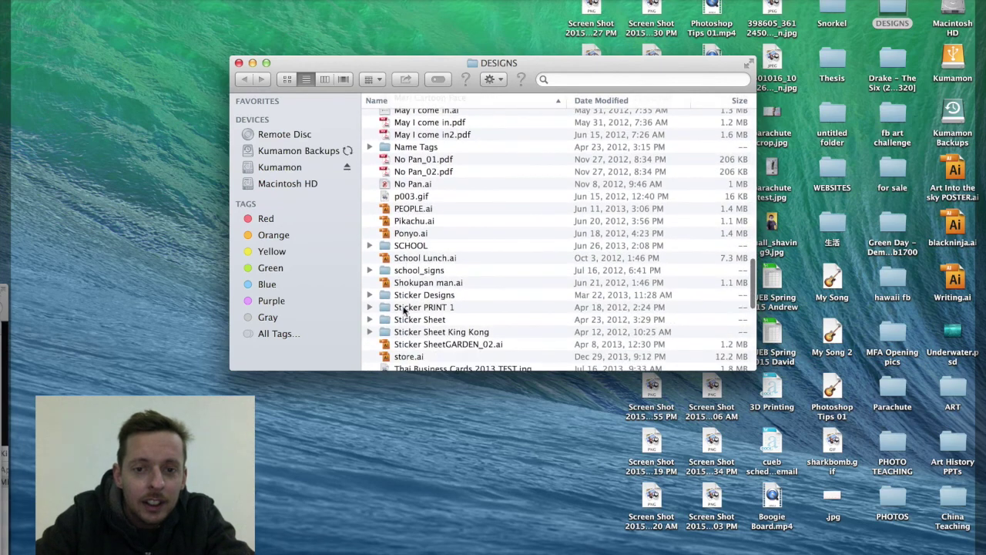
Step: Check the contents of the Sticker Sheet folder and return to the DESIGNS folder
double_click(404, 319)
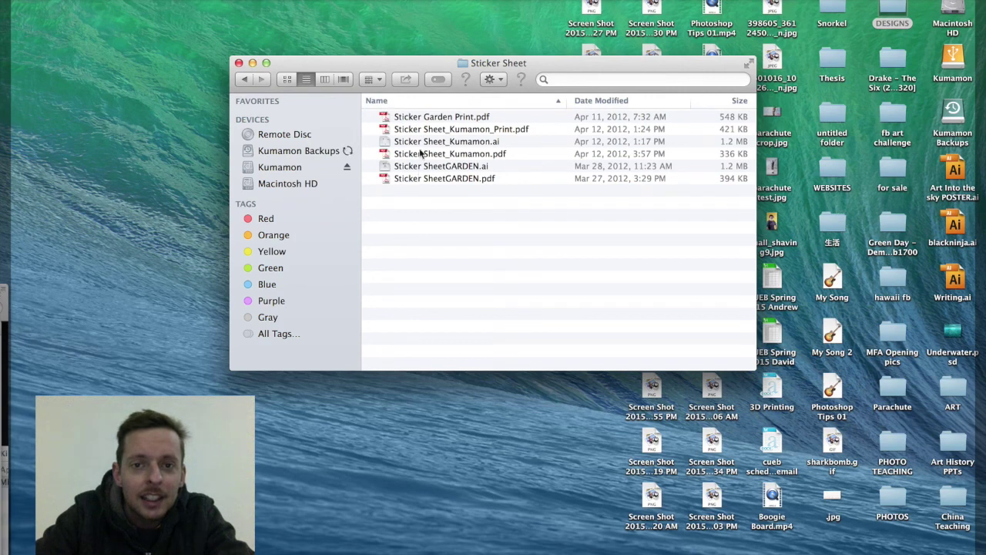
left_click(245, 80)
scroll(467, 330, "down", 3)
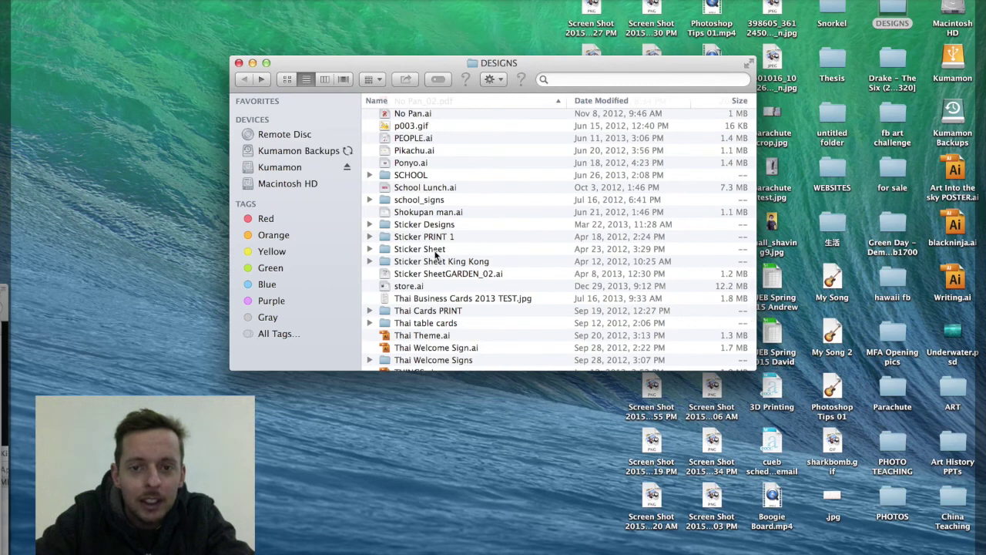
Step: Preview Sticker Designs 1 FINAL PRINT.ai in the Sticker Designs folder, then return to the DESIGNS folder and close the preview
double_click(426, 225)
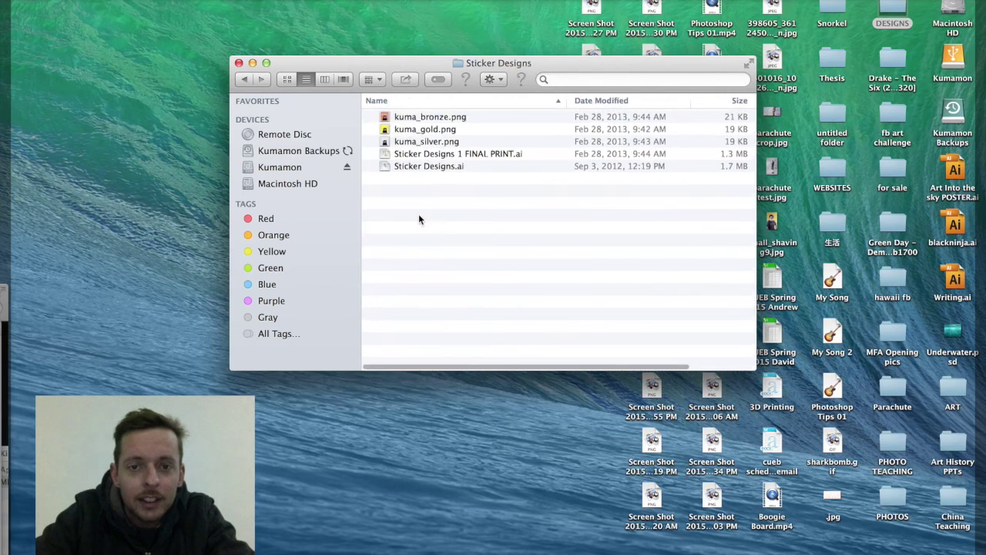
left_click(401, 154)
key("space")
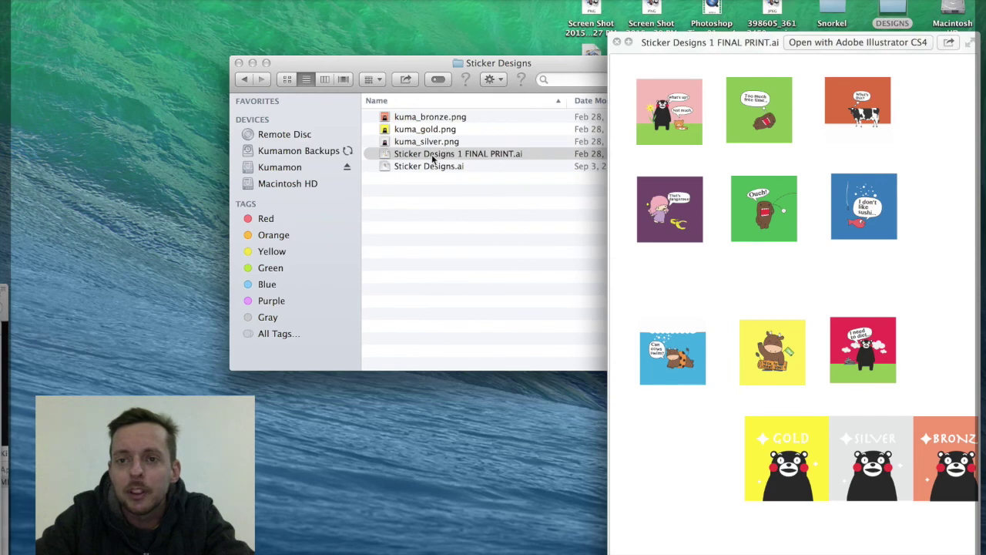
left_click(248, 83)
left_click(245, 80)
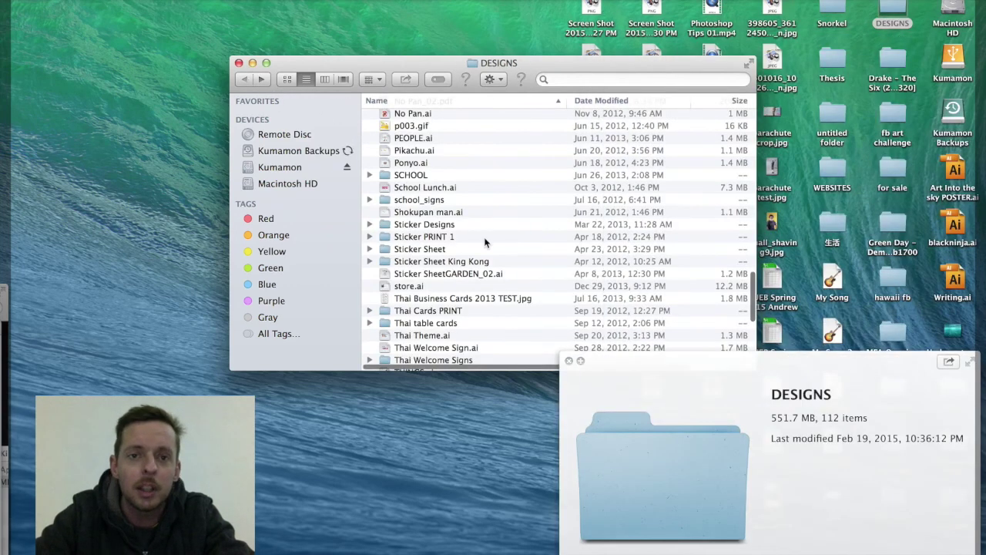
key("space")
Step: Preview the design files one after another from LOGO Ubuyama.png back through Kumamoto_bannerFORUM2.ai
scroll(429, 159, "up", 10)
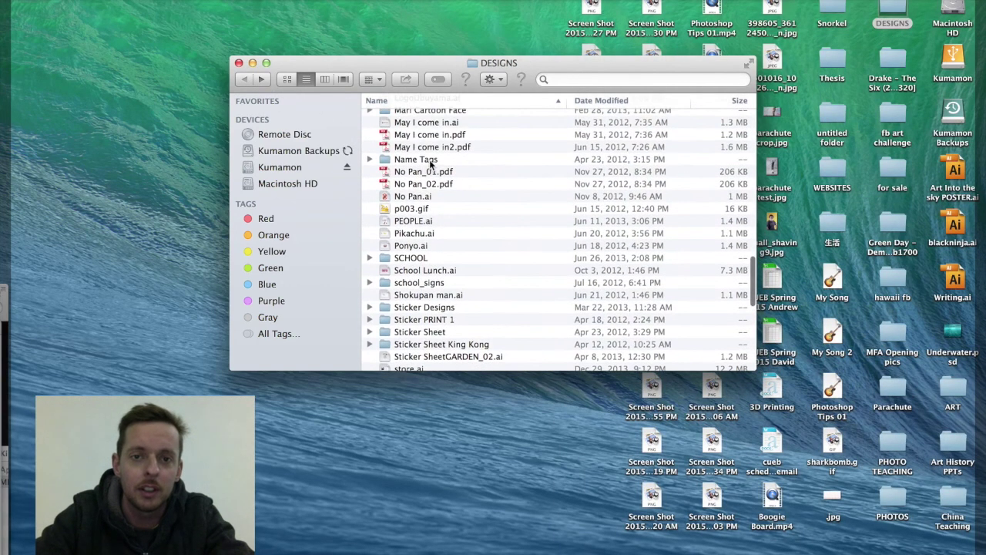
left_click(429, 160)
key("space")
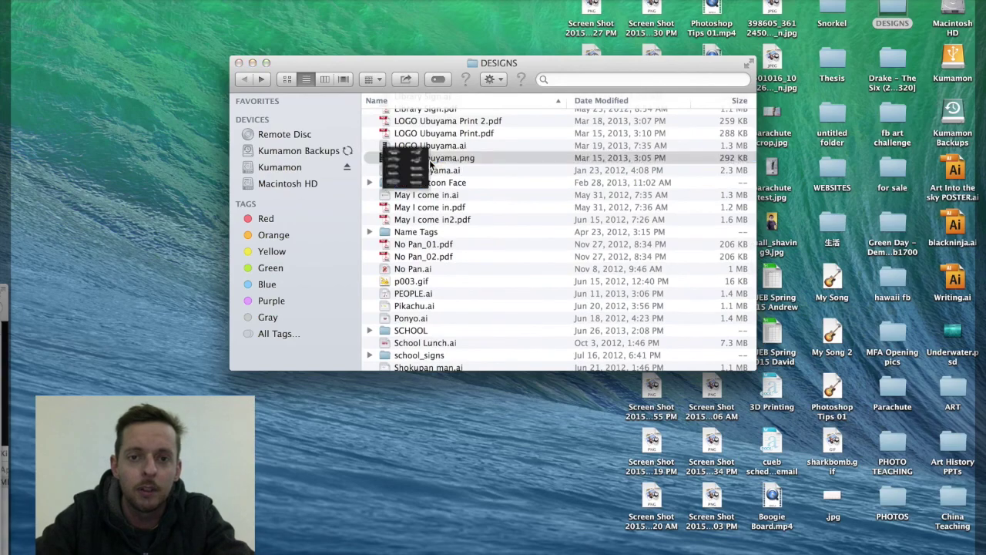
key("Up")
key("Up")
key("Up")
key("Up")
key("Up")
key("Up")
key("Up")
key("Up")
key("Up")
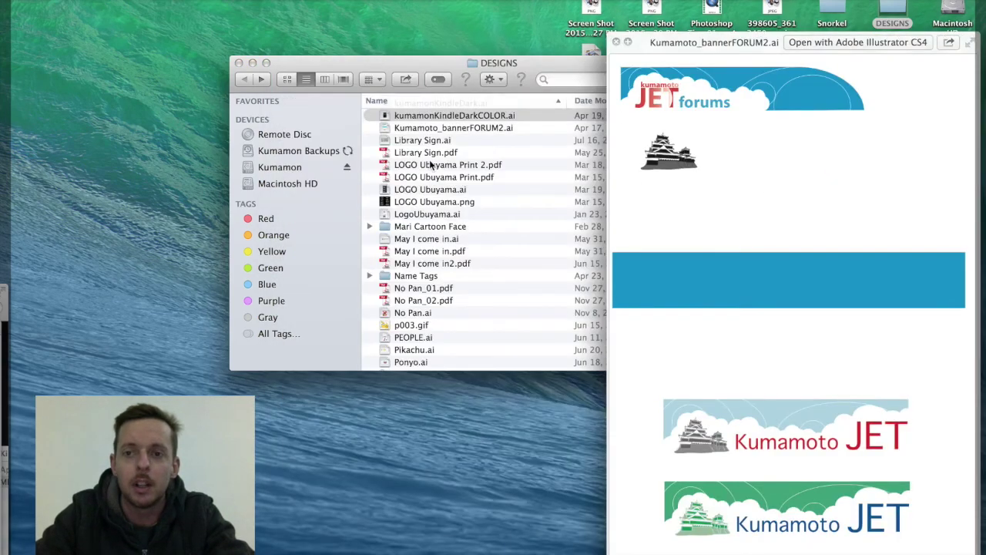
Step: Preview kumamonKindle.ai, kitty vector.ai and Kimono COLOR.png, moving the preview window so the whole kimono drawing is in view
key("Up")
key("Up")
key("Up")
key("Up")
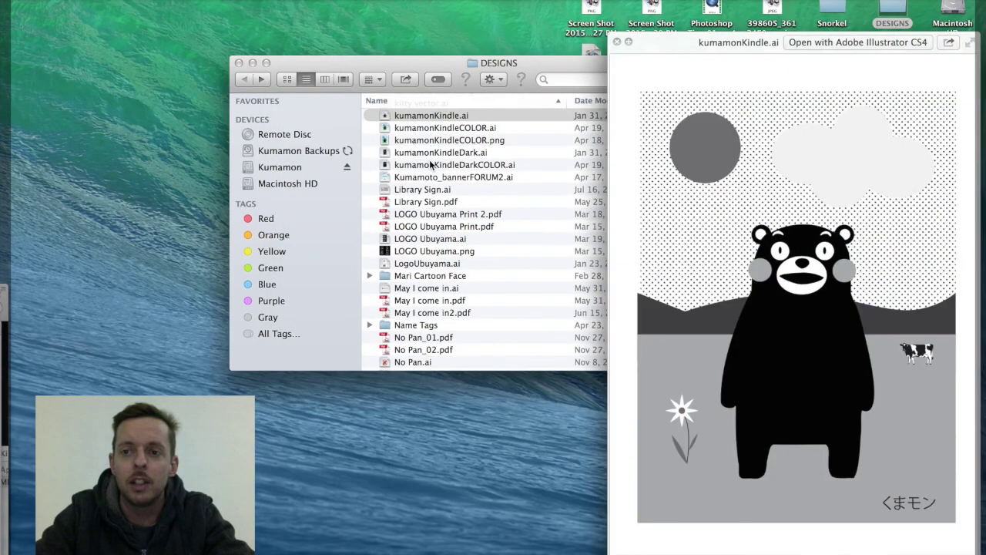
key("Down")
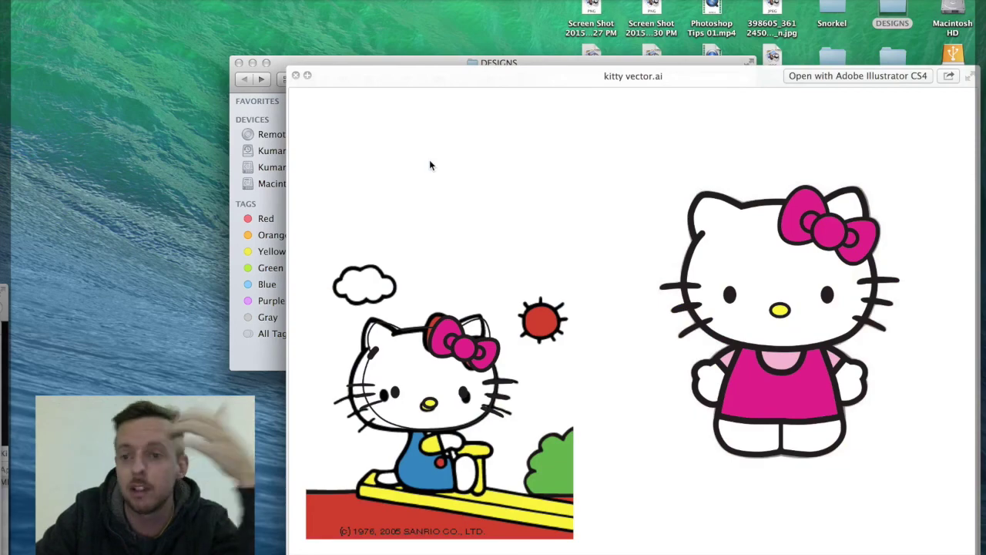
key("Up")
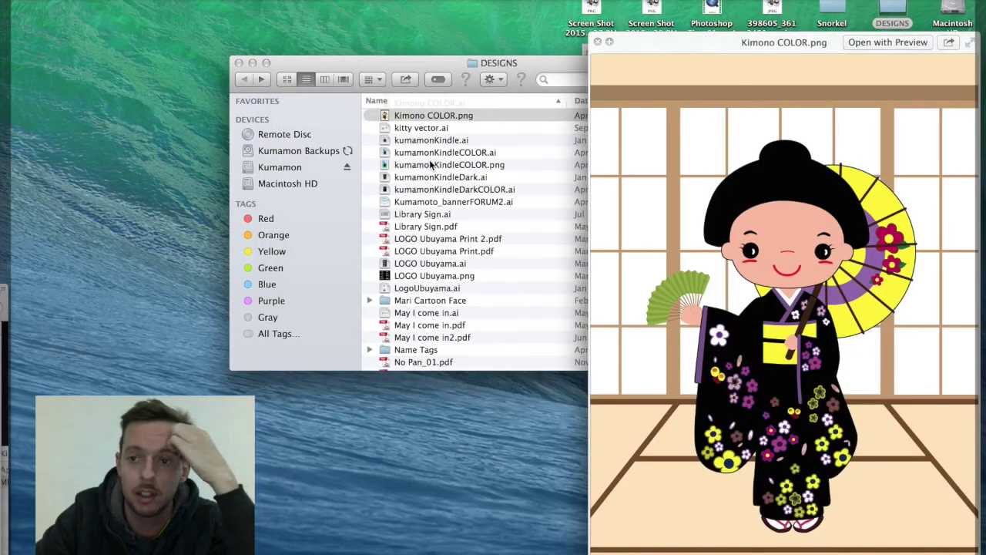
left_click_drag(669, 46, 372, 17)
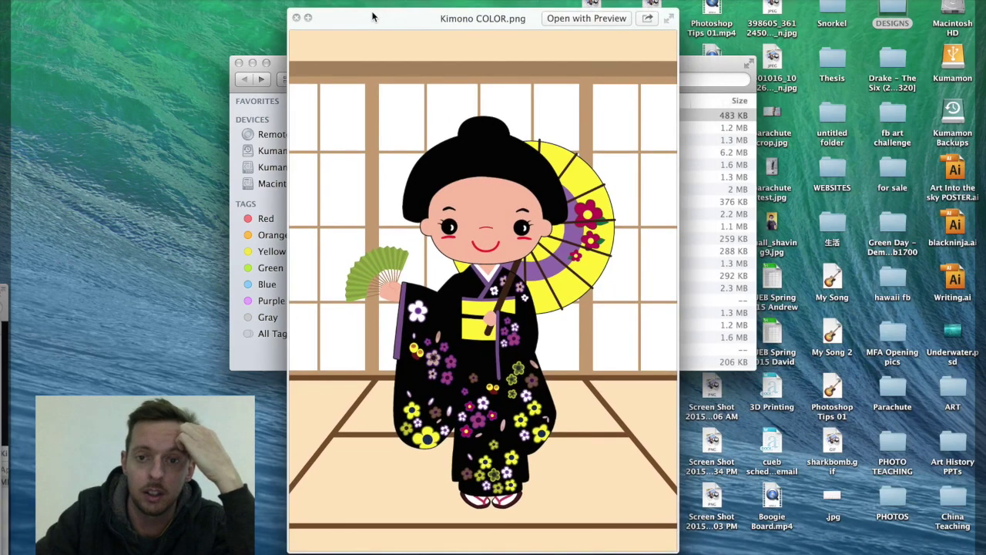
Step: Continue previewing the designs past Japan goodbye BIG card.pdf to Japan Designs 2.ai and open that file in Illustrator
key("Up")
key("Up")
key("Up")
key("Up")
key("Up")
key("Up")
key("Up")
key("Up")
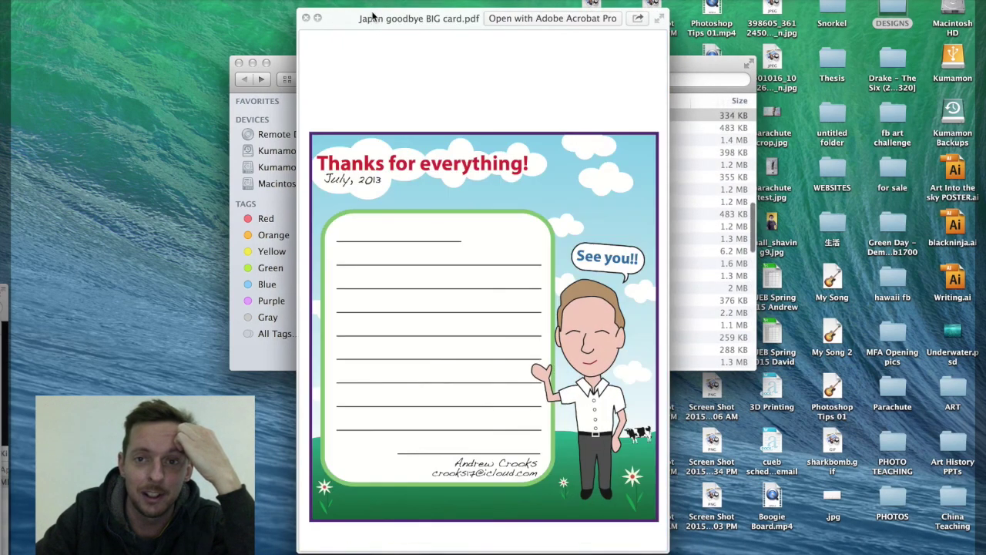
key("Up")
key("Up")
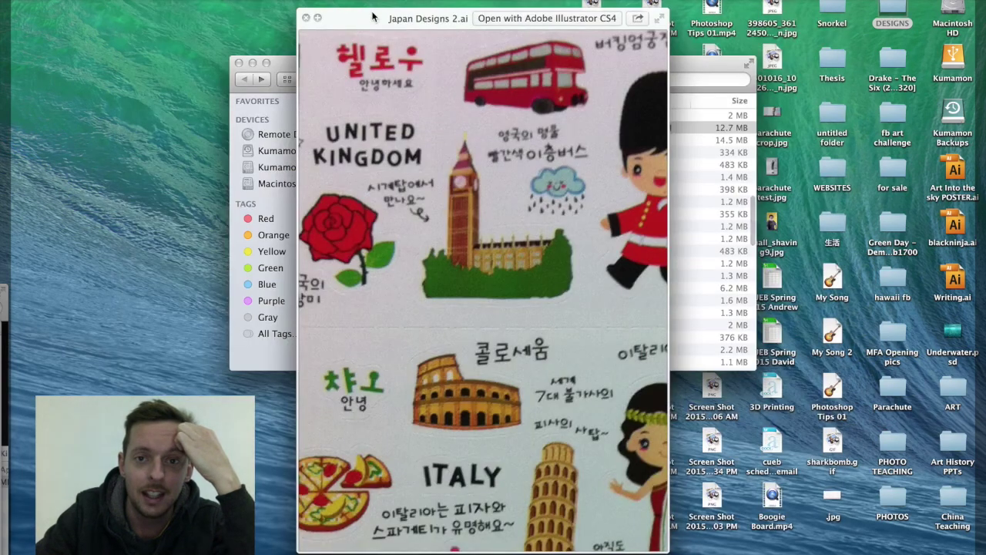
key("space")
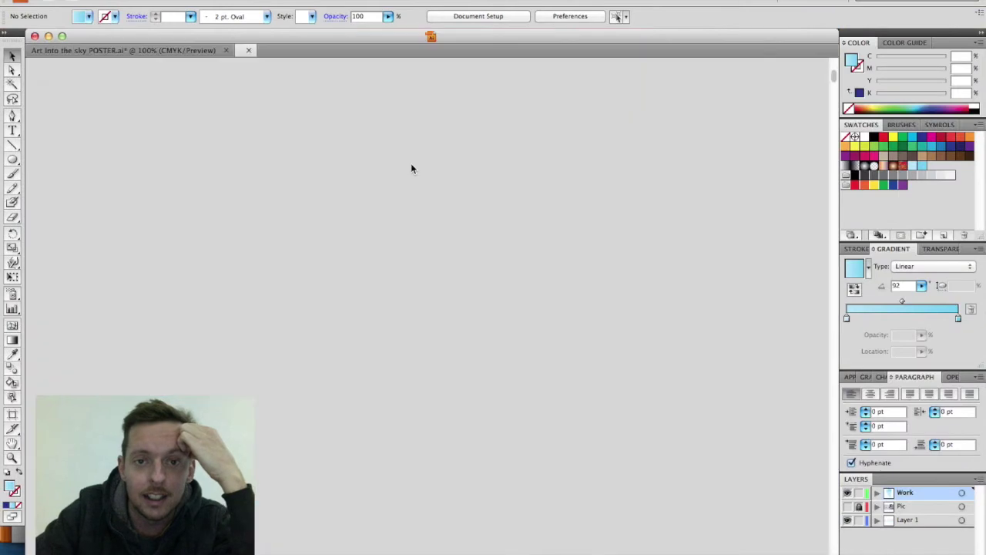
Step: Hide Layer 2 and show it again to compare the black-hatted character's tracing with the source image
scroll(417, 205, "up", 5)
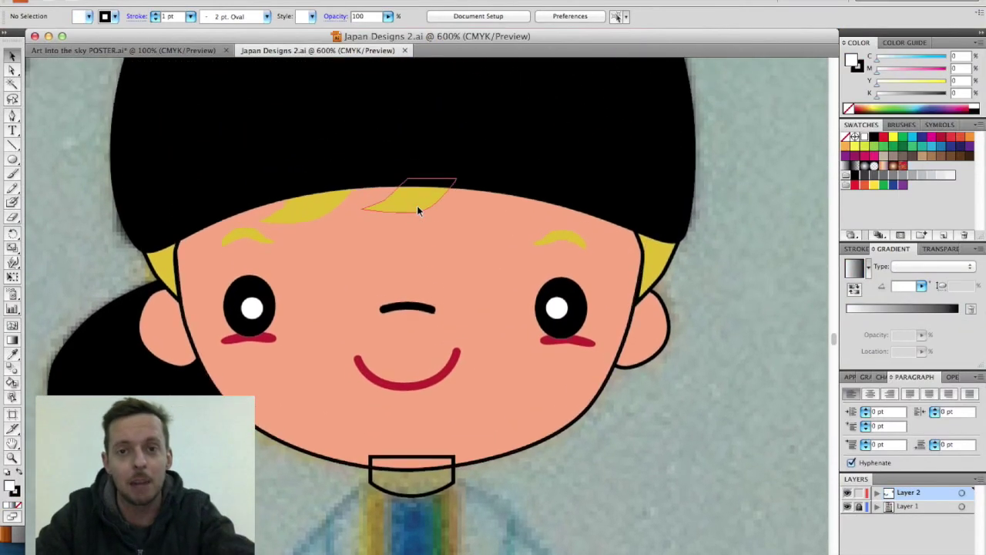
left_click(848, 494)
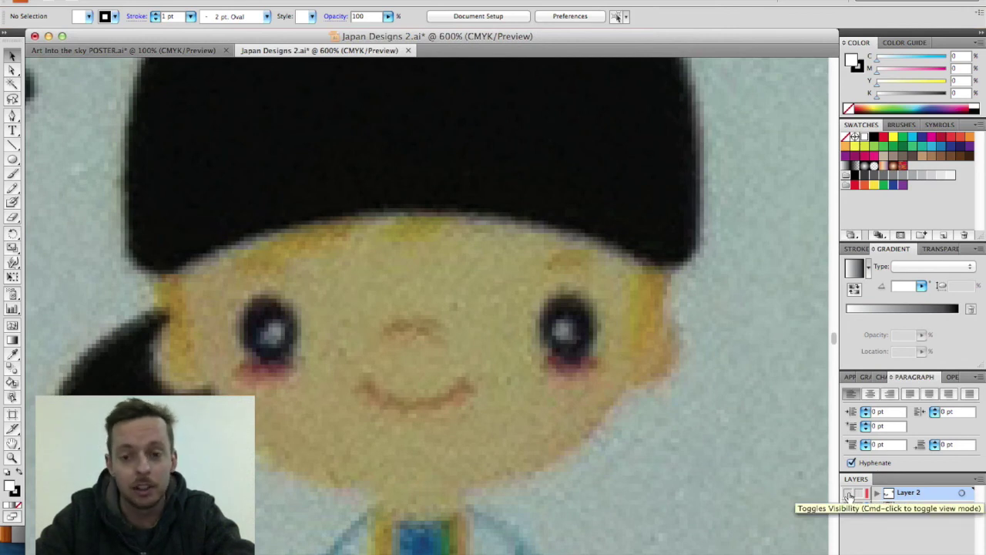
left_click(848, 494)
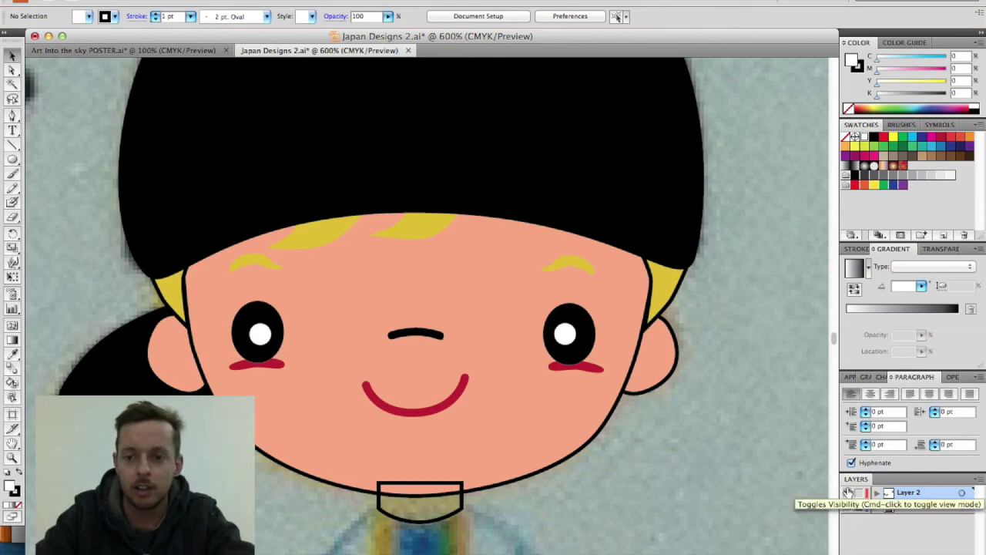
Step: Examine the traced black-hatted character, polar bears and fur-hooded figure in the Russia section of the sheet
key("super+minus")
key("super+minus")
key("super+minus")
key("super+minus")
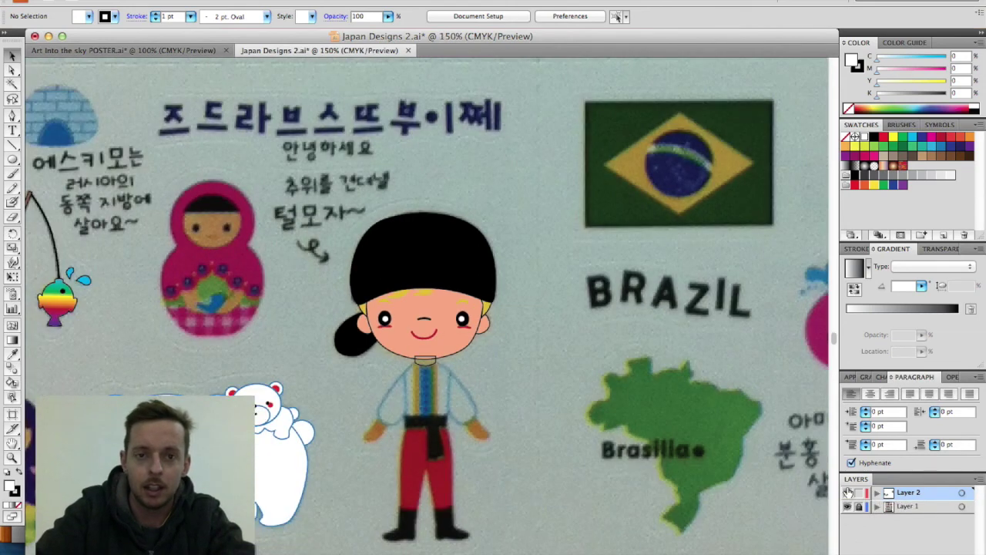
scroll(374, 459, "down", 5)
scroll(374, 459, "left", 5)
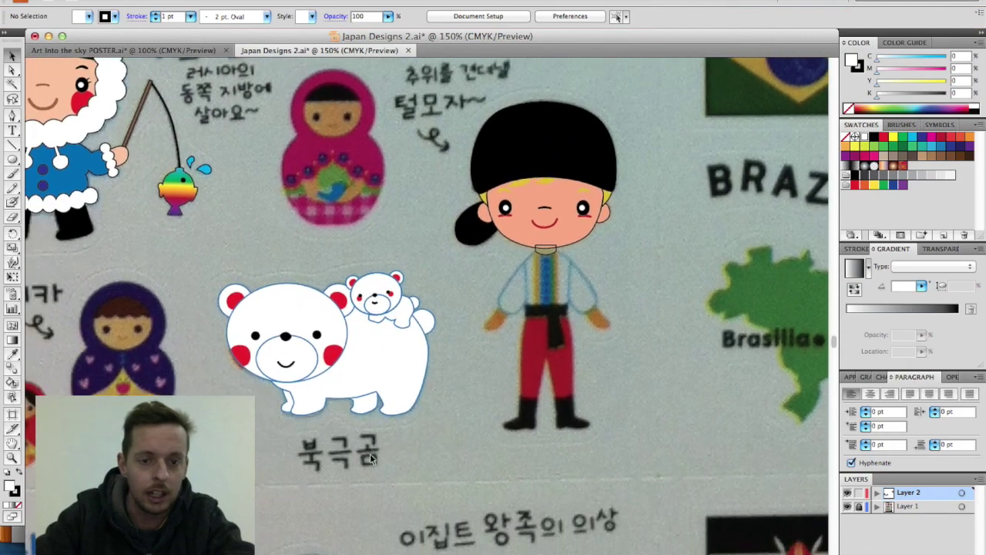
scroll(370, 457, "left", 10)
scroll(370, 457, "up", 5)
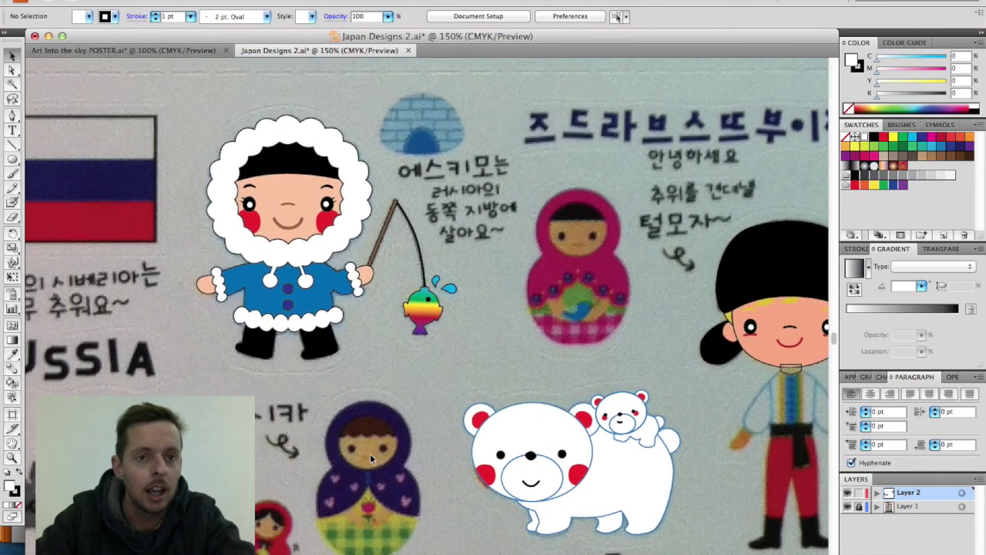
scroll(370, 453, "left", 1)
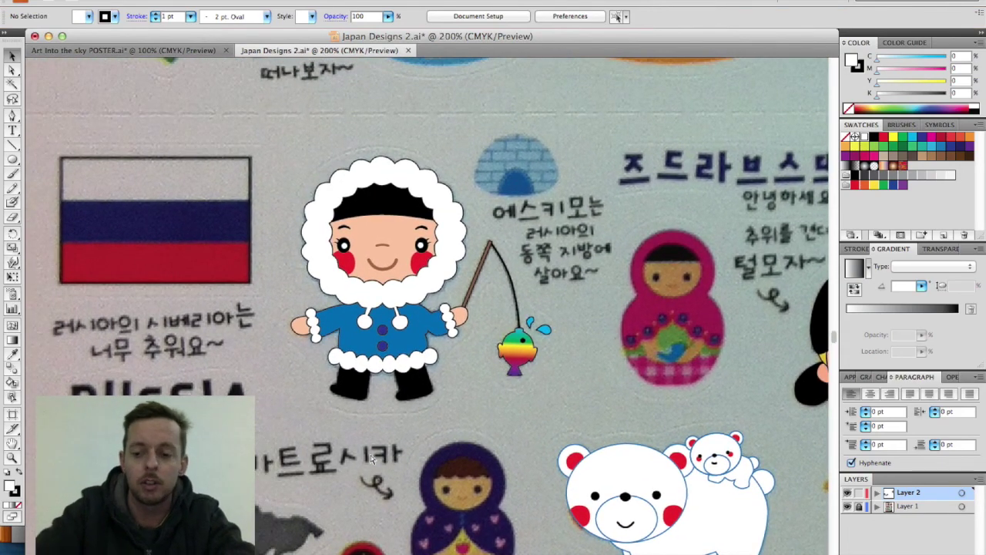
Step: Compare the fur-hooded fishing figure's tracing with the source image by hiding and showing Layer 2 twice, and view the surrounding sheet
key("super+equal")
key("super+equal")
scroll(371, 456, "up", 2)
scroll(371, 455, "left", 2)
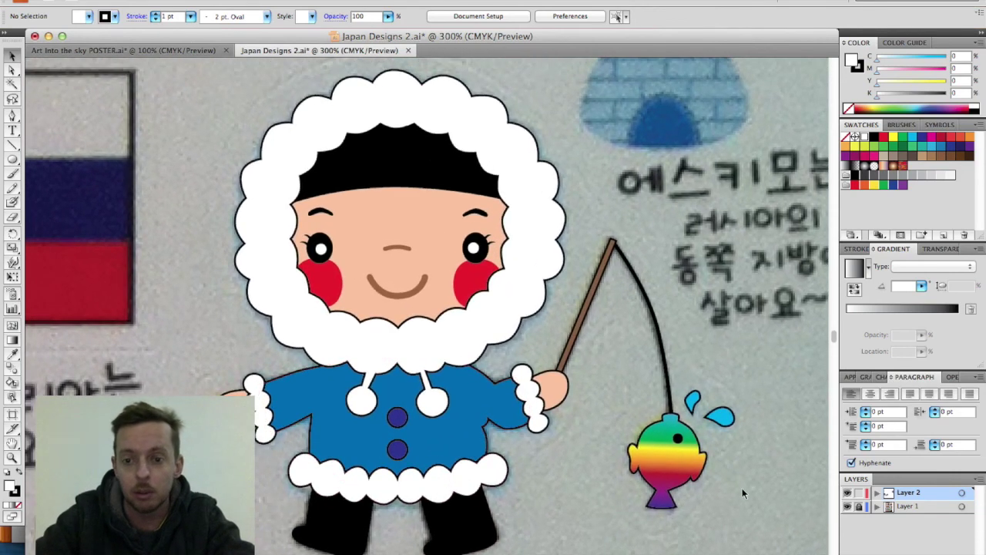
left_click(848, 493)
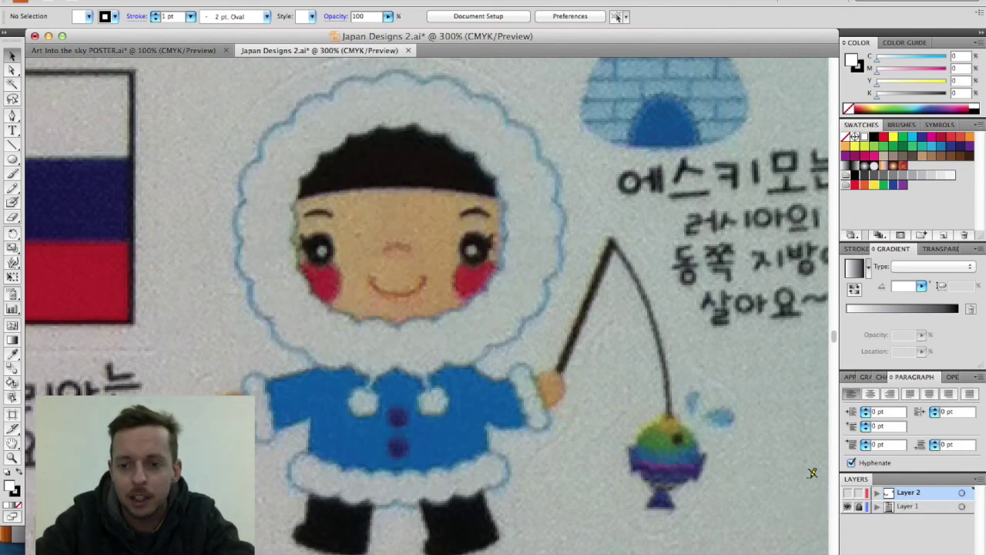
left_click(847, 493)
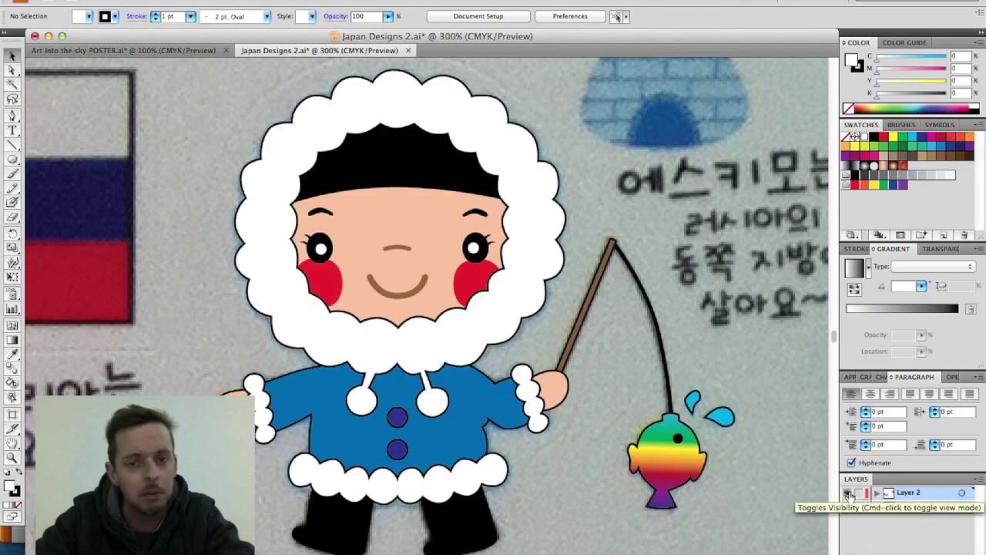
left_click(848, 493)
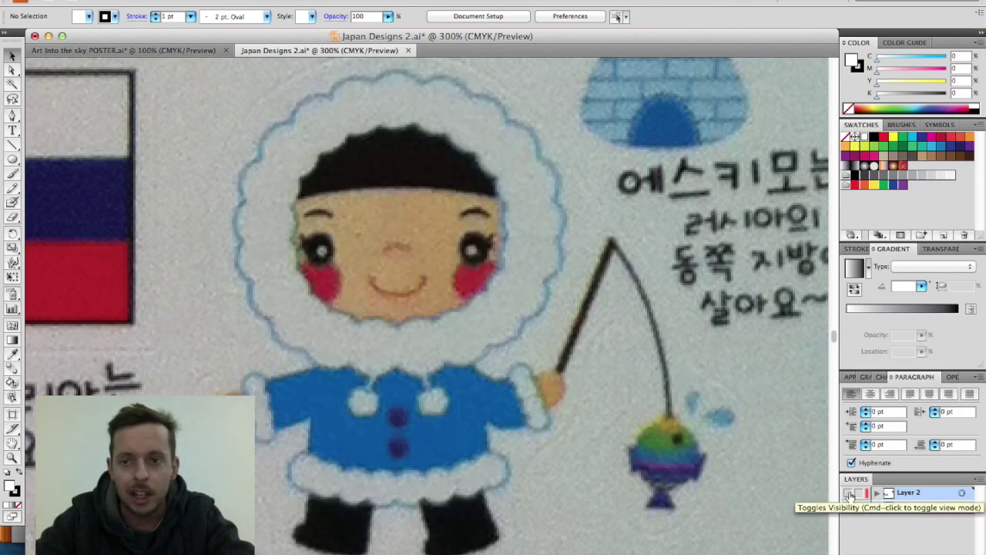
left_click(848, 493)
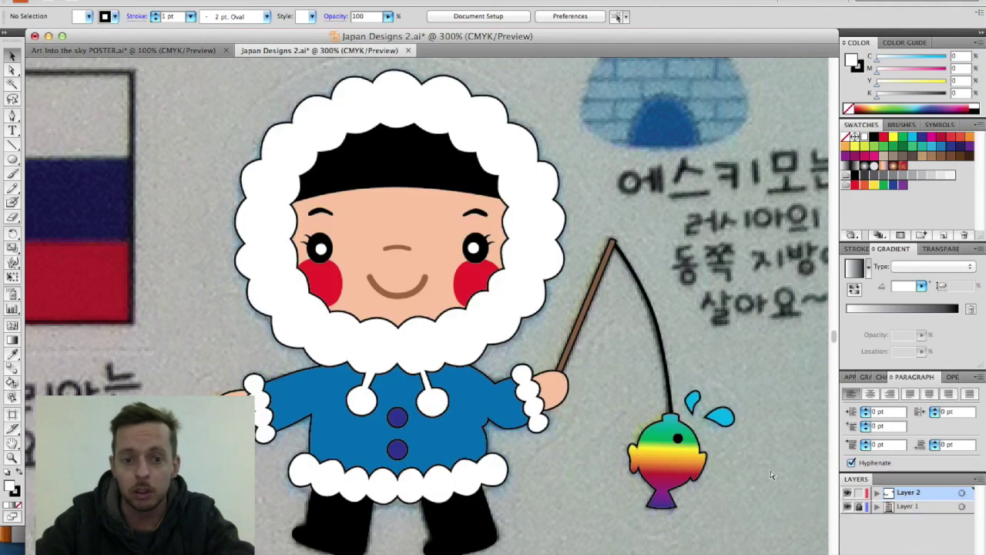
key("ctrl+minus")
key("ctrl+minus")
key("ctrl+minus")
key("ctrl+minus")
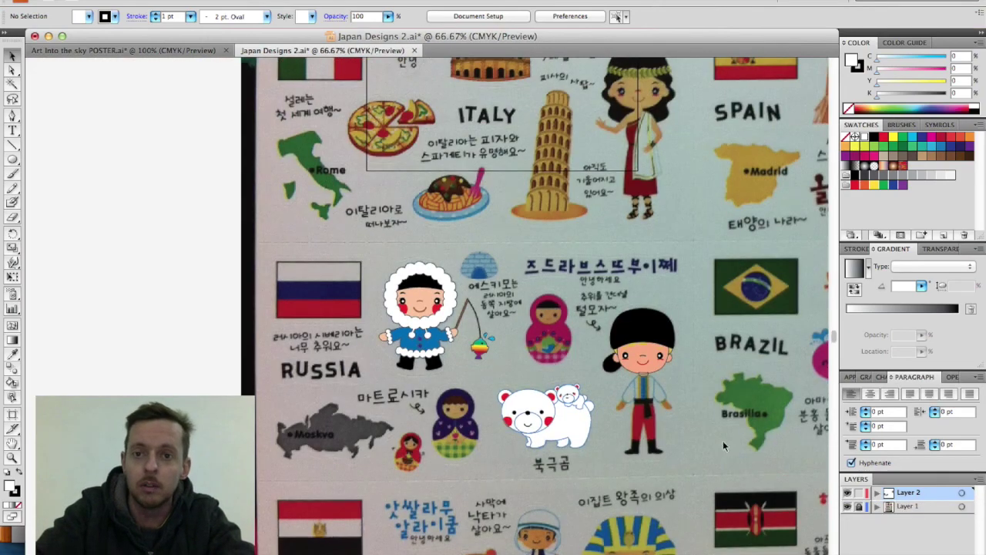
Step: Examine the traced bullfighter with the red cape in the Spain section of the sheet
scroll(487, 290, "right", 10)
scroll(487, 290, "up", 6)
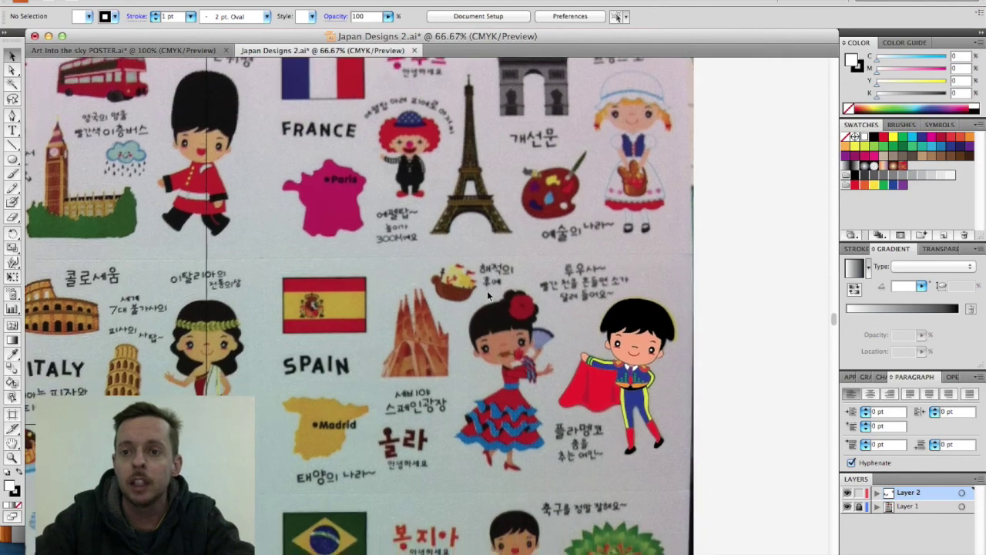
scroll(487, 291, "down", 3)
scroll(487, 291, "right", 5)
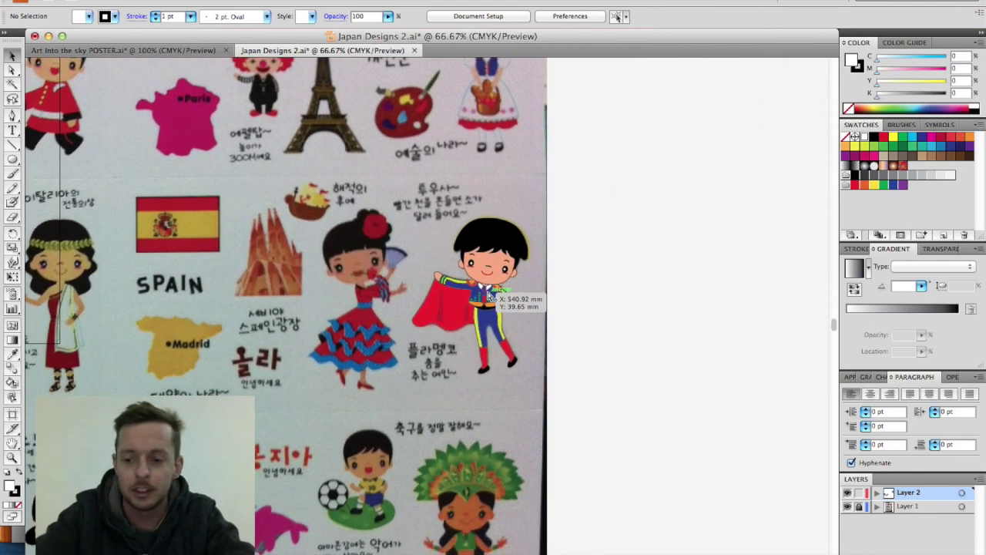
key("ctrl+plus")
key("ctrl+plus")
key("ctrl+plus")
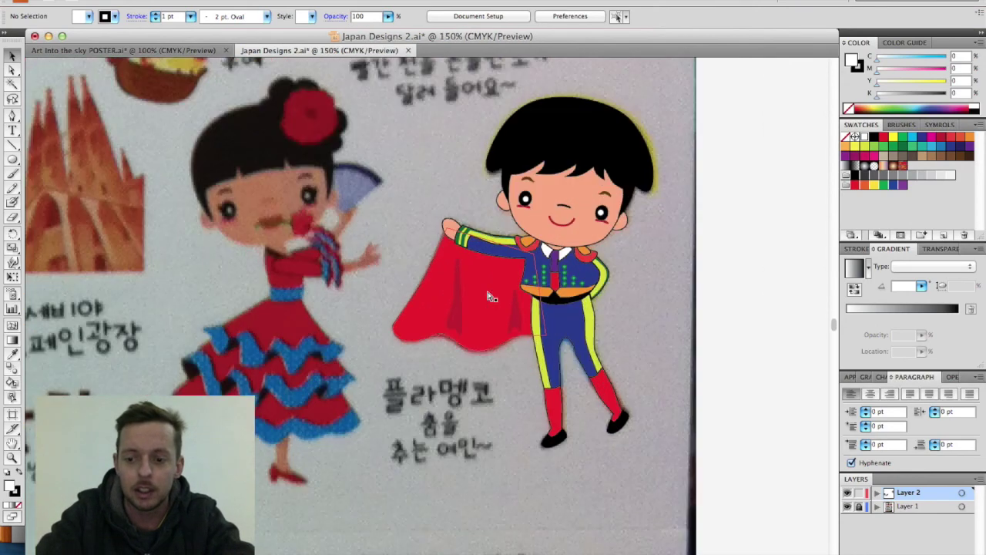
scroll(709, 227, "right", 5)
scroll(709, 228, "up", 3)
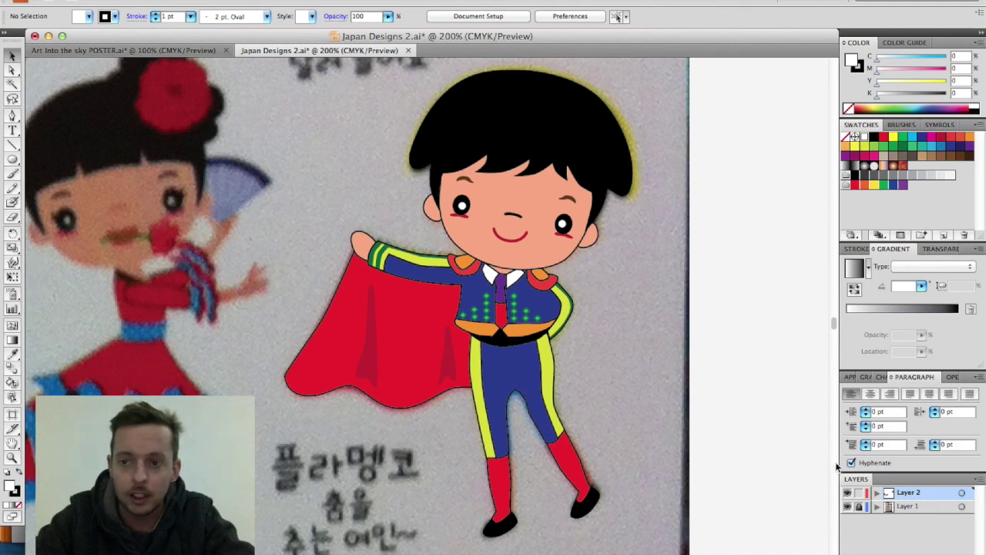
Step: Compare the bullfighter's tracing with the source image by hiding and showing Layer 2 four times
left_click(847, 492)
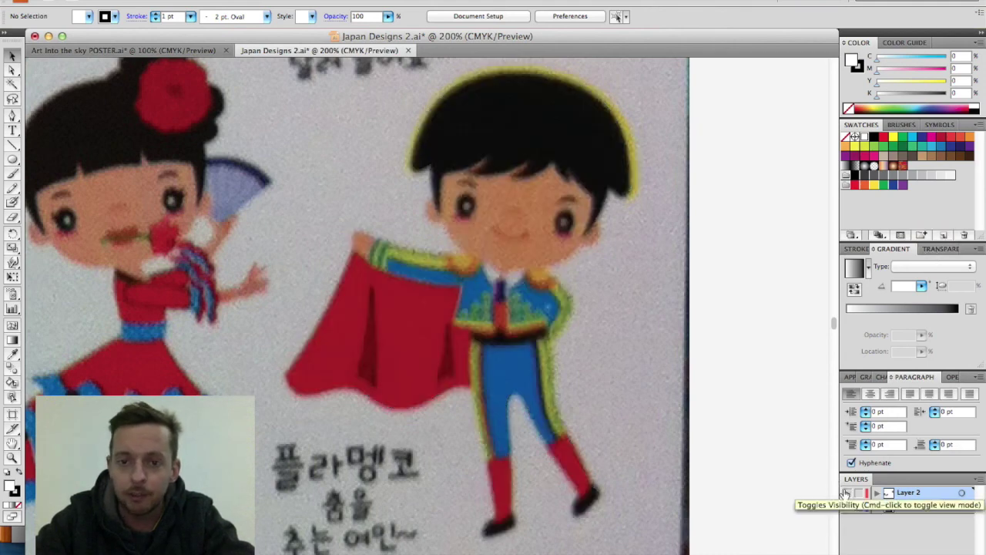
left_click(847, 493)
left_click(847, 492)
left_click(847, 492)
left_click(847, 493)
left_click(847, 493)
left_click(847, 493)
left_click(847, 492)
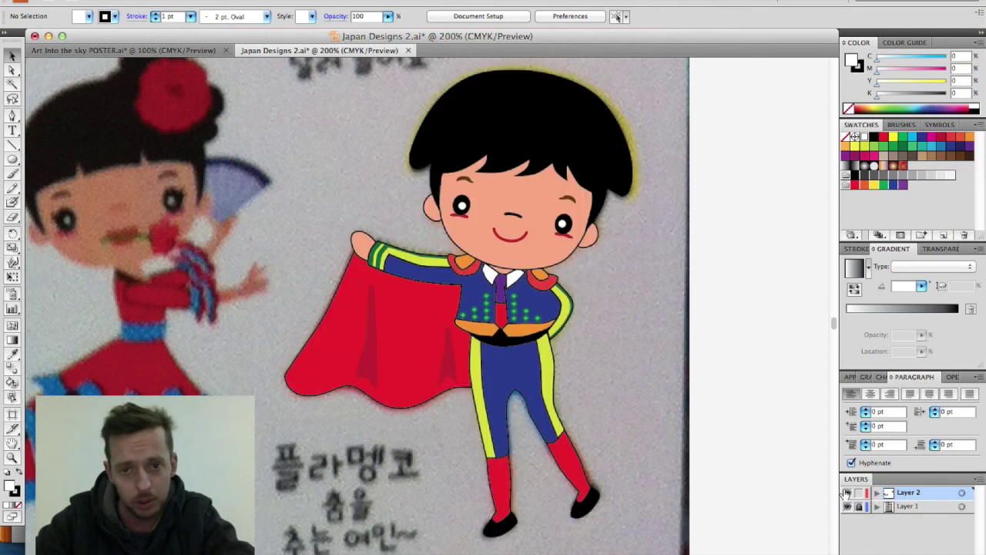
Step: View the whole sheet of country designs, close Japan Designs 2.ai and return to Art Into the sky POSTER.ai
key("super+minus")
key("super+minus")
key("super+minus")
key("super+minus")
key("super+minus")
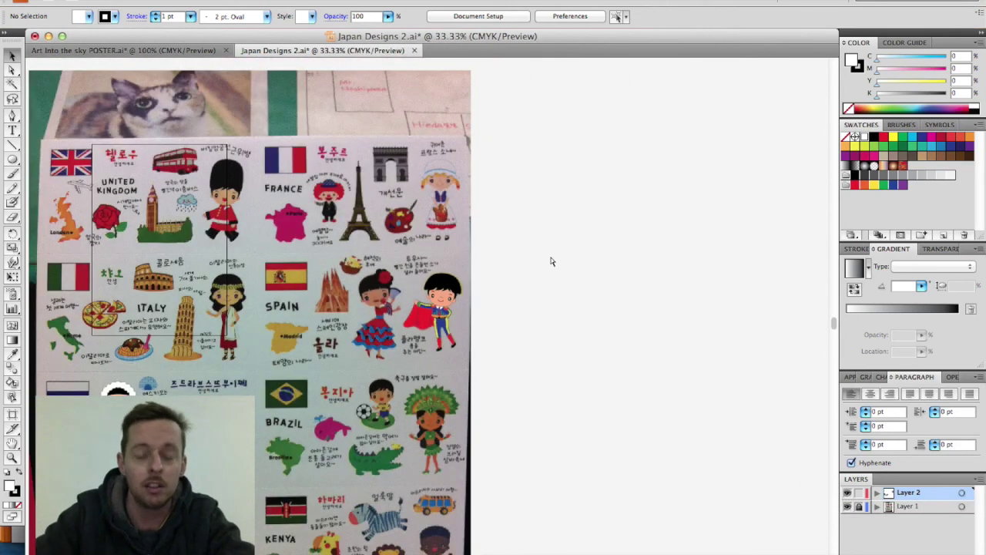
key("super+w")
left_click(456, 174)
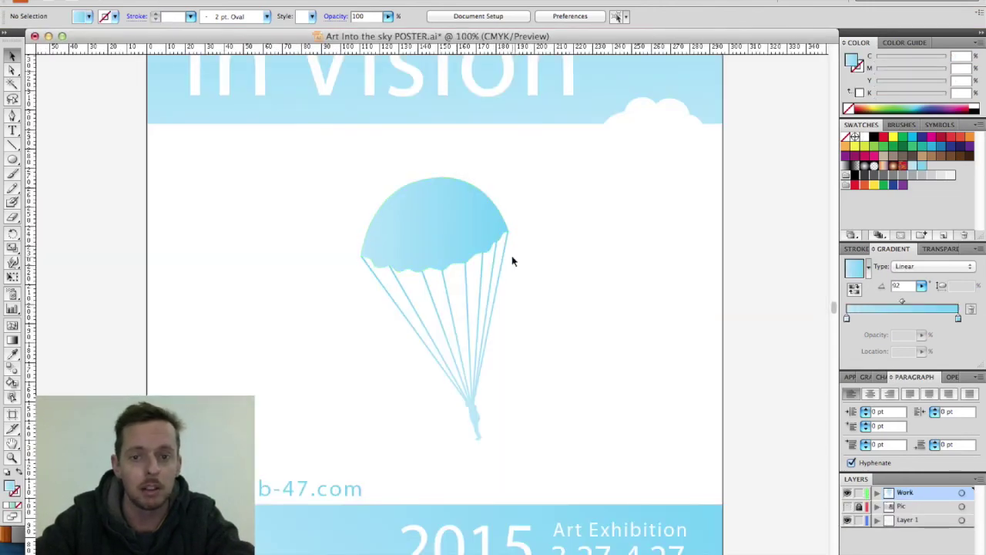
Step: Review the exhibition poster's layout from the opening party details and QR code up to the In Vision title
scroll(514, 260, "down", 5)
scroll(513, 260, "left", 2)
scroll(513, 260, "right", 2)
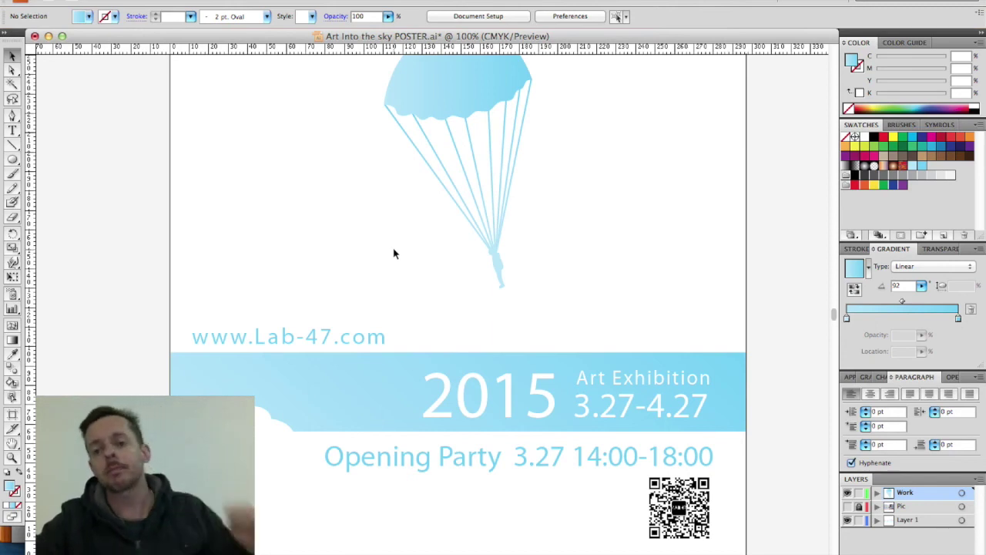
key("super+minus")
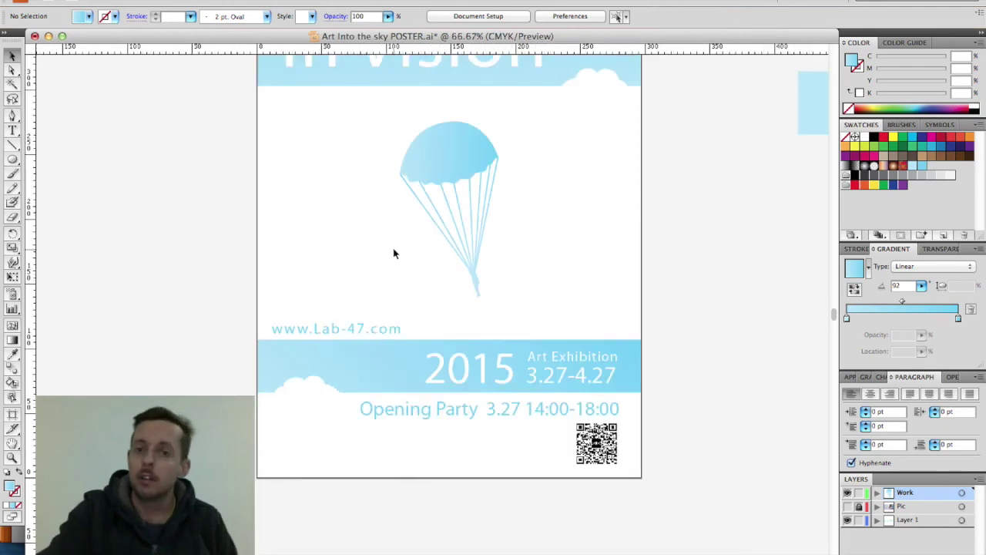
scroll(394, 253, "up", 5)
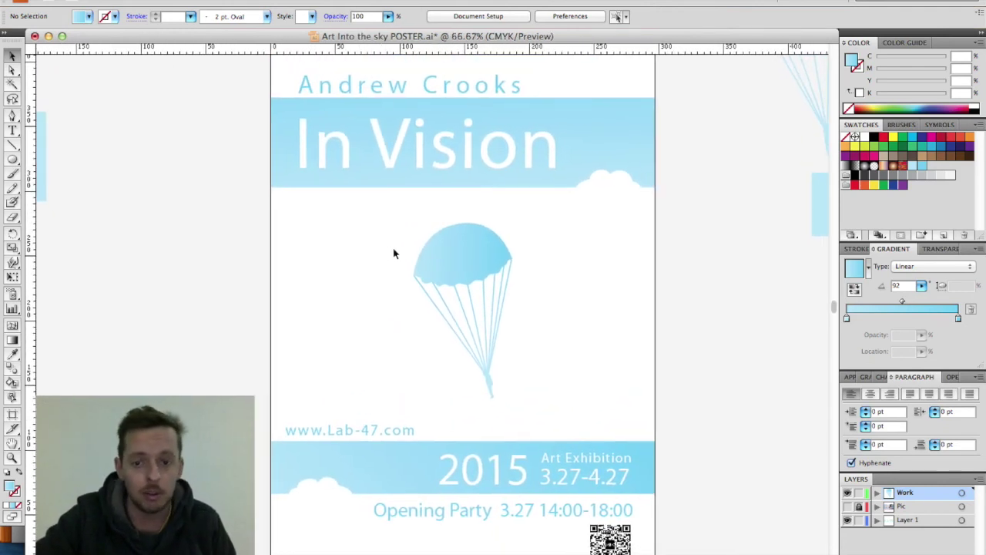